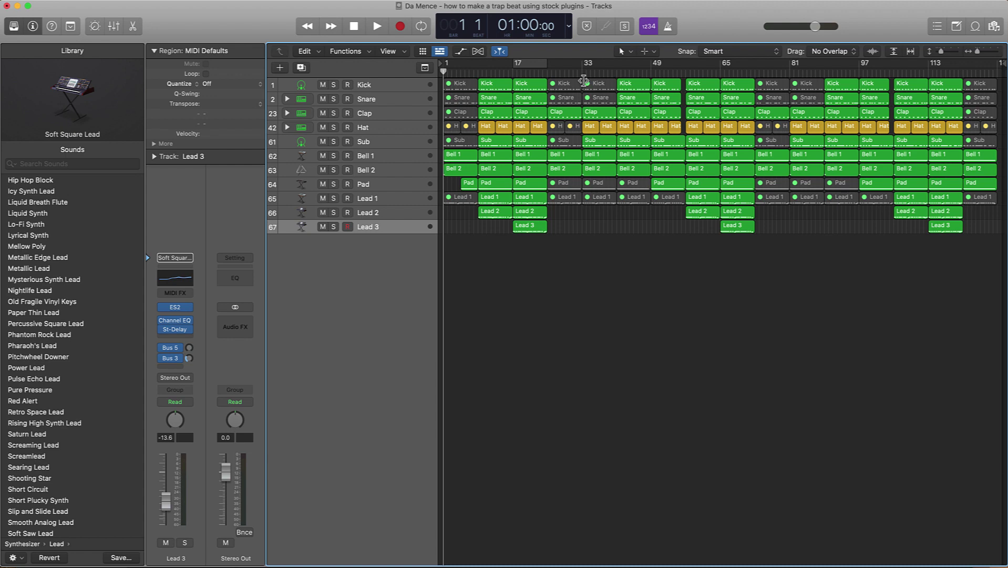
Play the beat from bar 1, stop it, and go through the channel strips of the Snare to Lead 3 tracks
{"action": "key", "text": "space"}
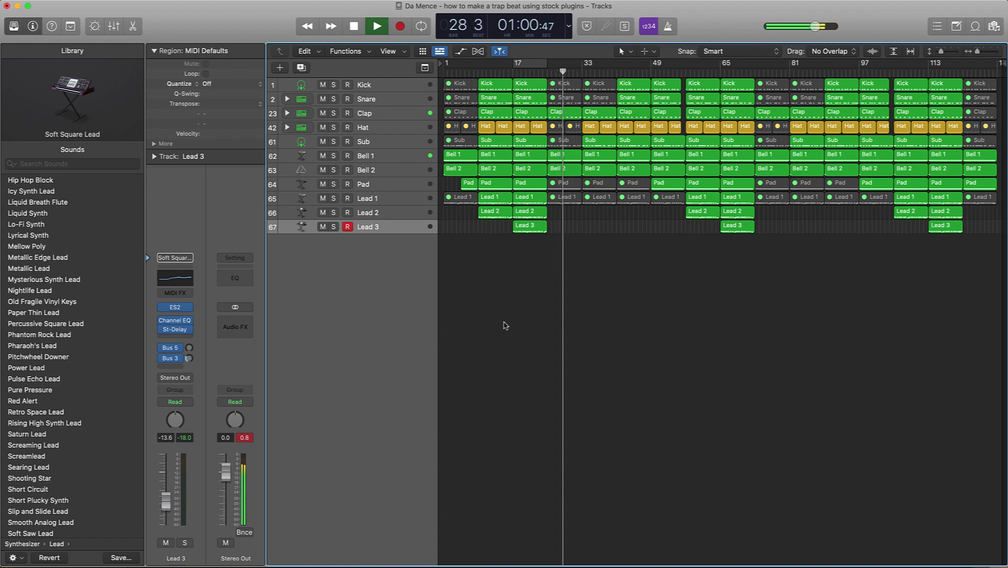
{"action": "key", "text": "space"}
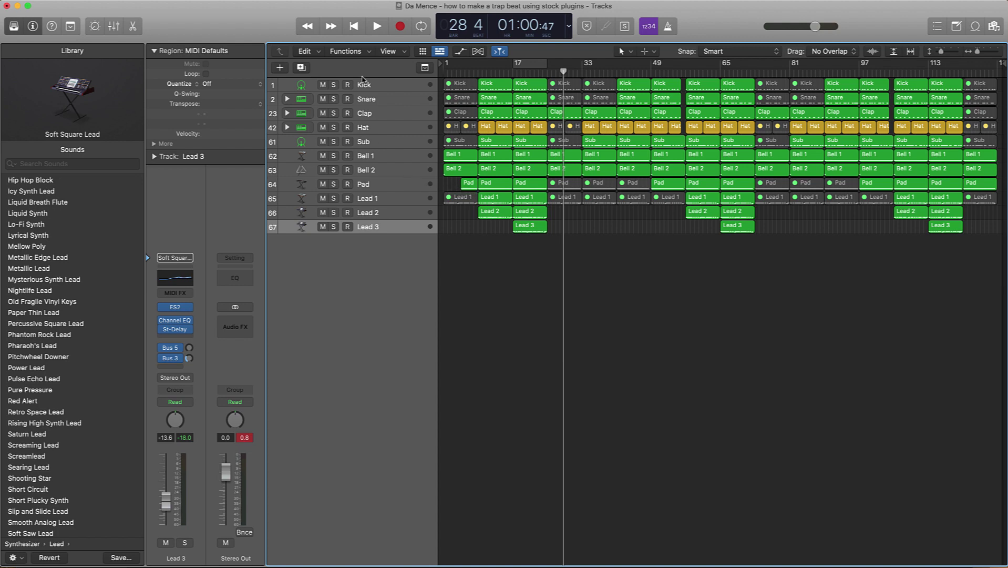
{"action": "left_click", "coordinate": [377, 96]}
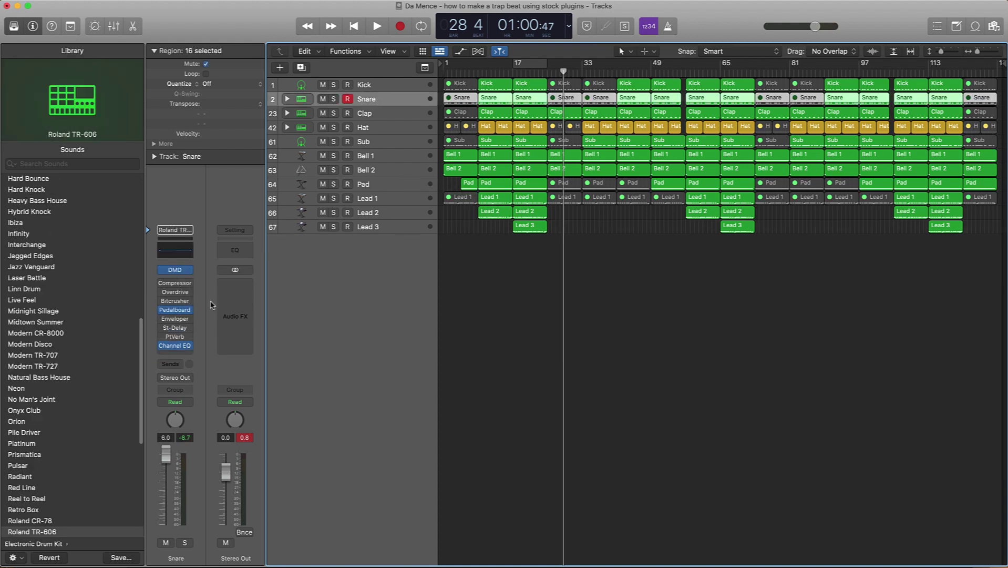
{"action": "left_click", "coordinate": [391, 114]}
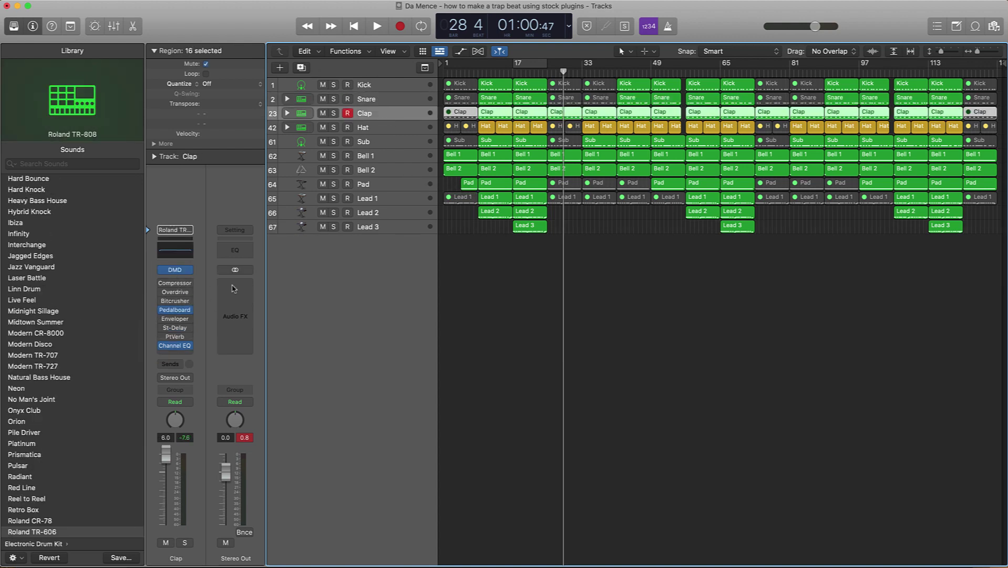
{"action": "left_click", "coordinate": [392, 130]}
{"action": "left_click", "coordinate": [389, 143]}
{"action": "left_click", "coordinate": [388, 156]}
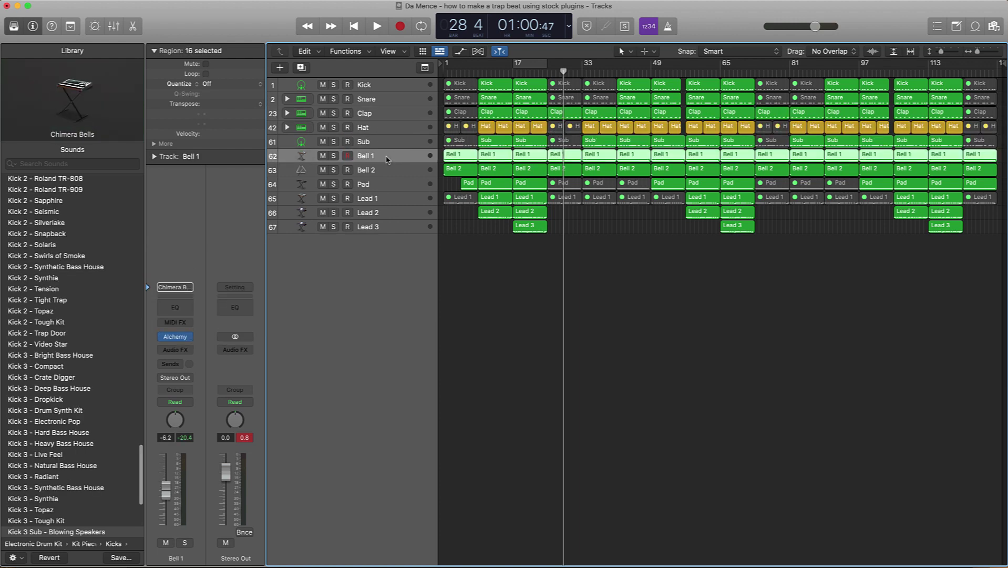
{"action": "left_click", "coordinate": [386, 170]}
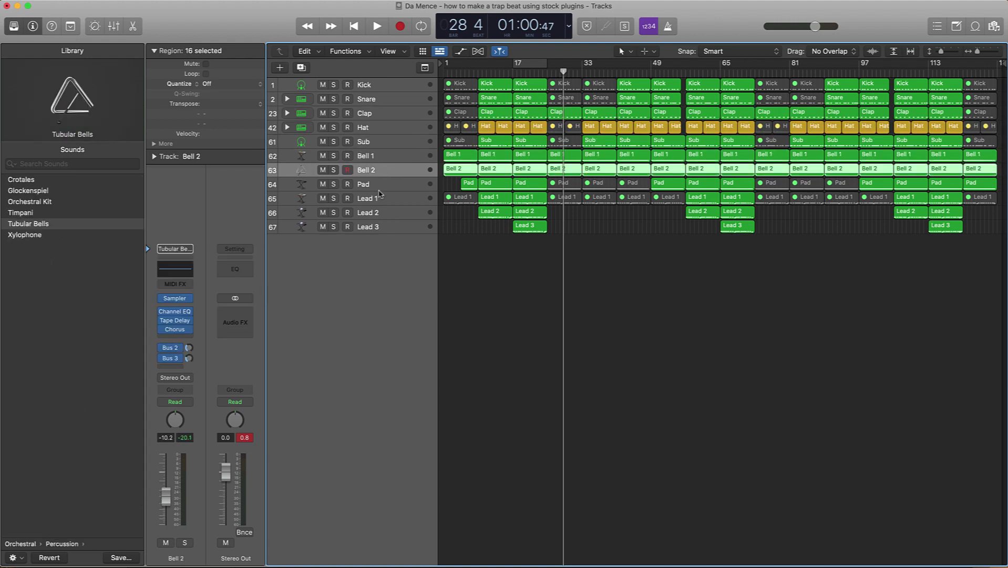
{"action": "left_click", "coordinate": [380, 186]}
{"action": "left_click", "coordinate": [385, 200]}
{"action": "left_click", "coordinate": [383, 213]}
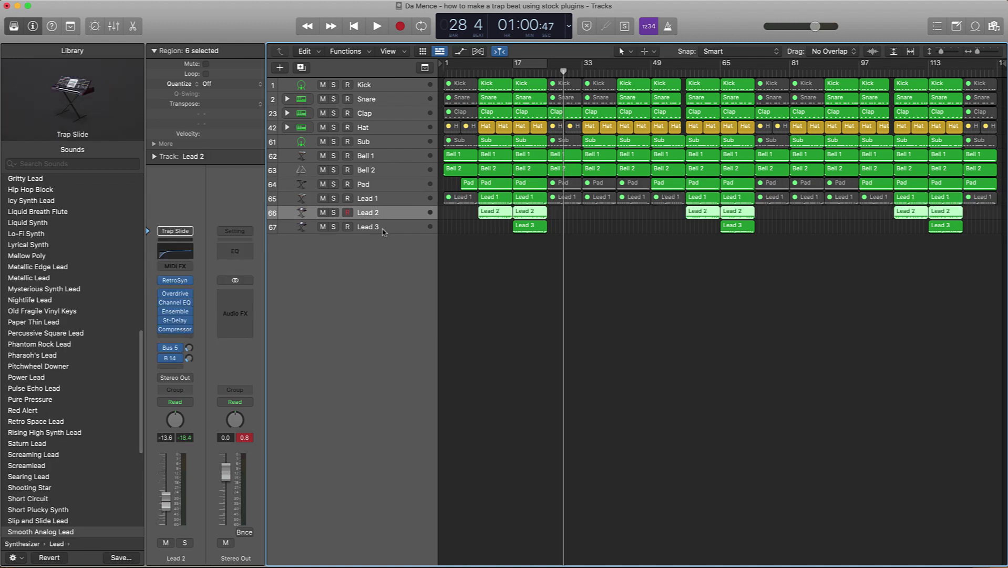
{"action": "left_click", "coordinate": [383, 227]}
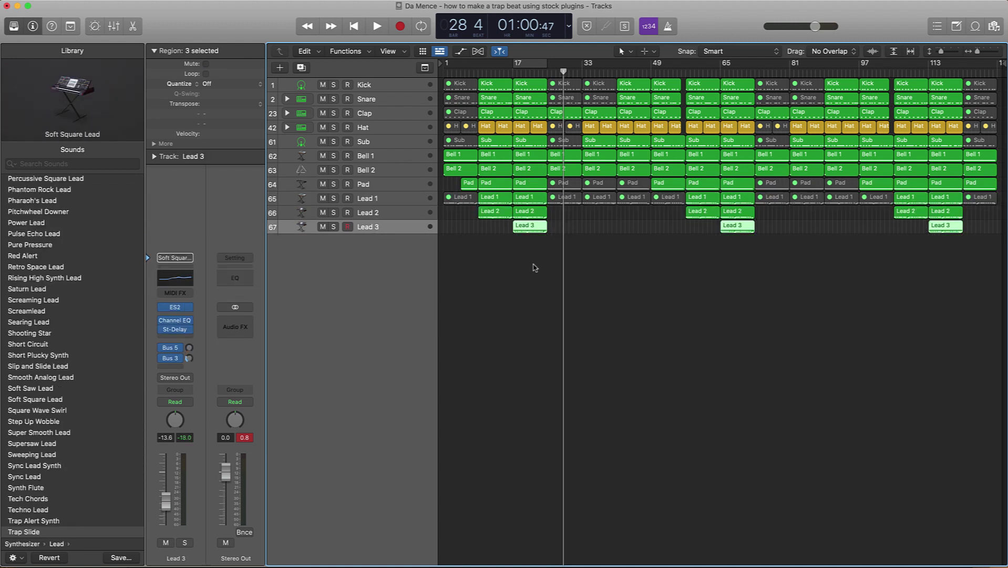
Export all tracks as 24-bit WAVE files into a new Desktop folder named "Da Mence - Stems - Ruff"
{"action": "key", "text": "Return"}
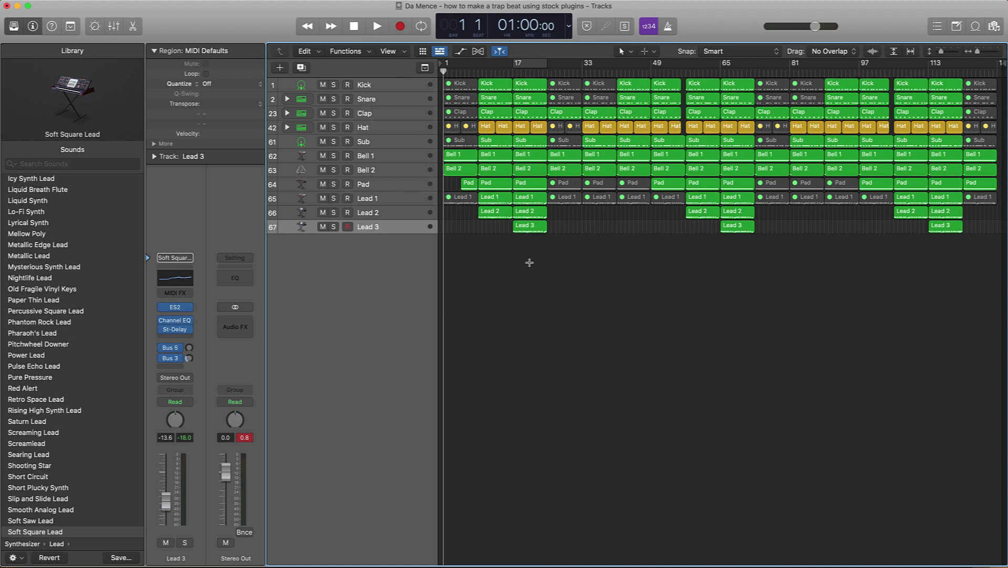
{"action": "key", "text": "super+shift+e"}
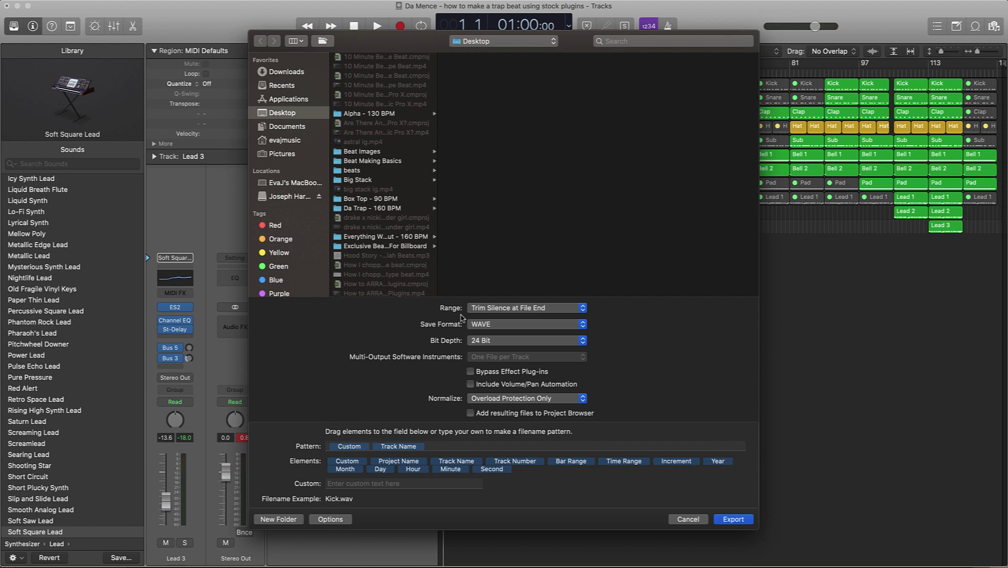
{"action": "scroll", "coordinate": [381, 197], "scroll_direction": "down", "scroll_amount": 10}
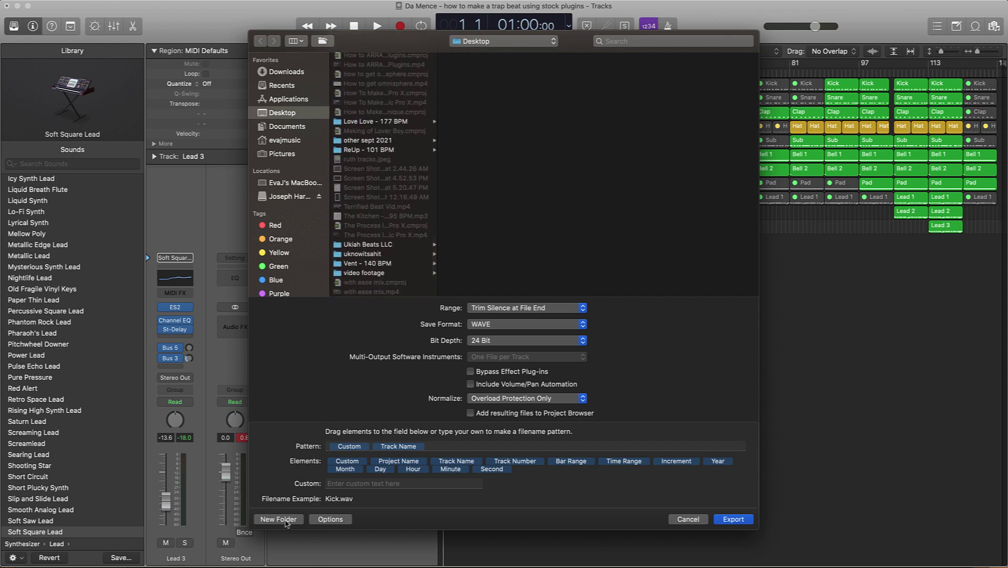
{"action": "left_click", "coordinate": [279, 519]}
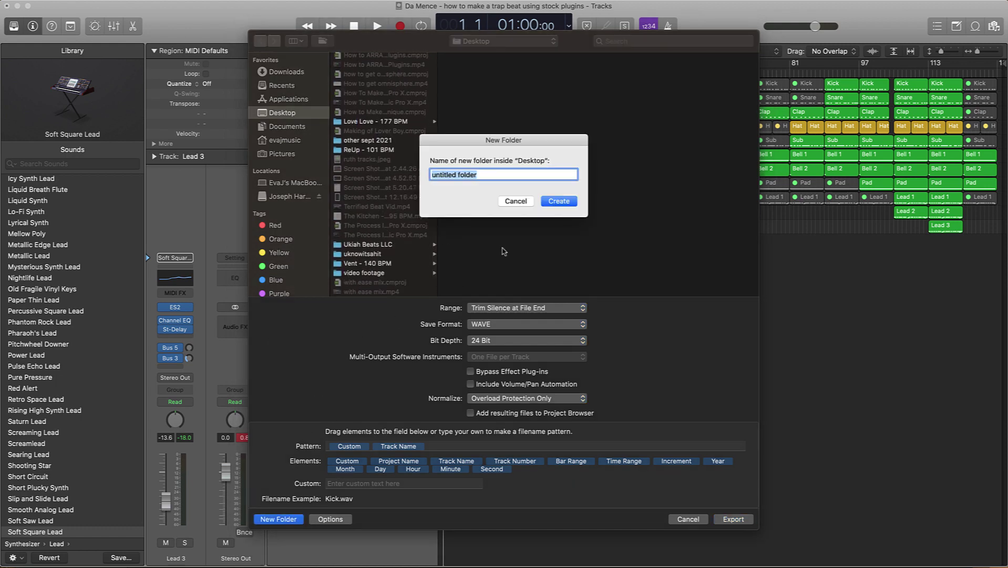
{"action": "type", "text": "Da Mence - Stems - Ruff"}
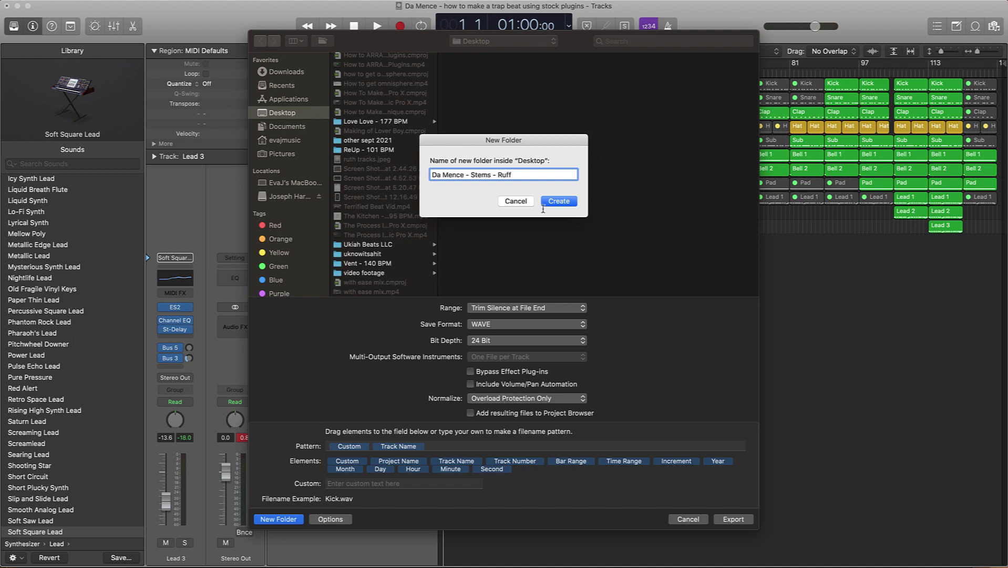
{"action": "left_click", "coordinate": [559, 202]}
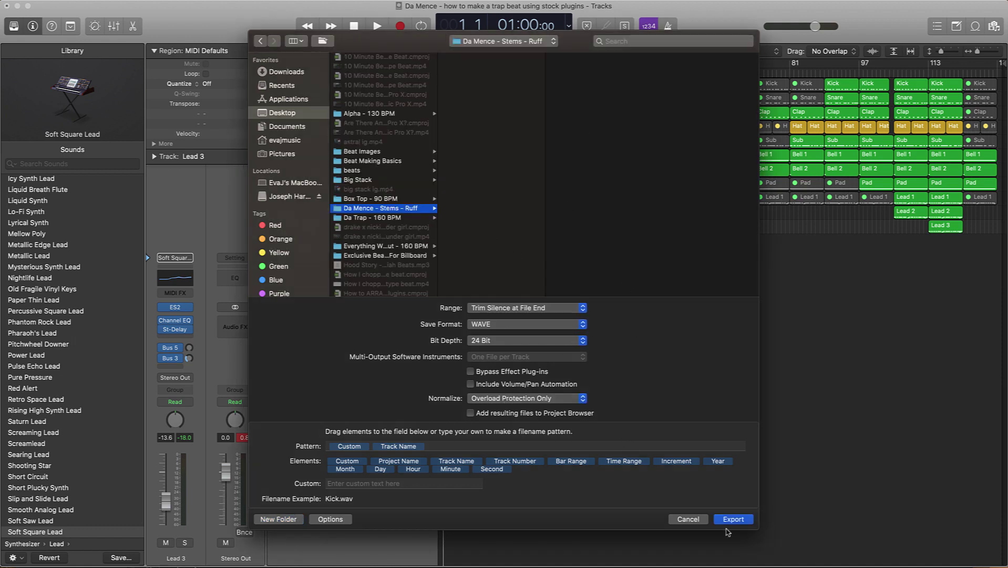
{"action": "left_click", "coordinate": [729, 519]}
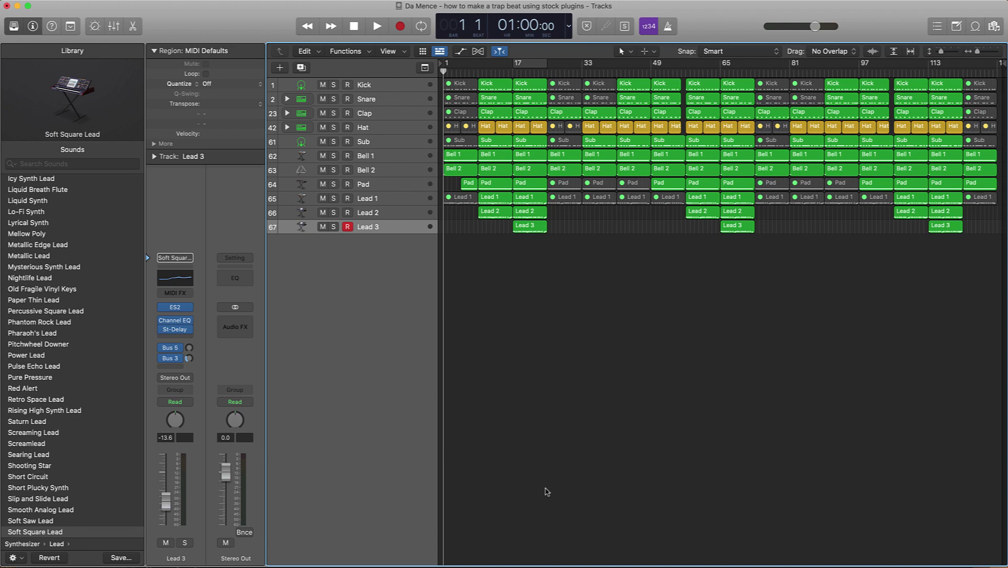
Save and close the current project, and start a new one containing a single muted audio track
{"action": "left_click", "coordinate": [86, 5]}
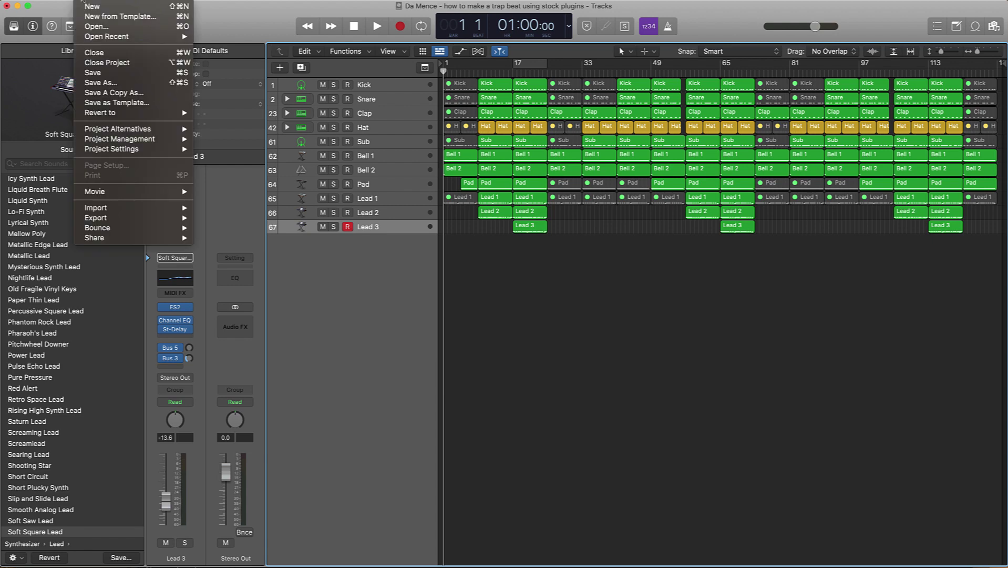
{"action": "left_click", "coordinate": [86, 6]}
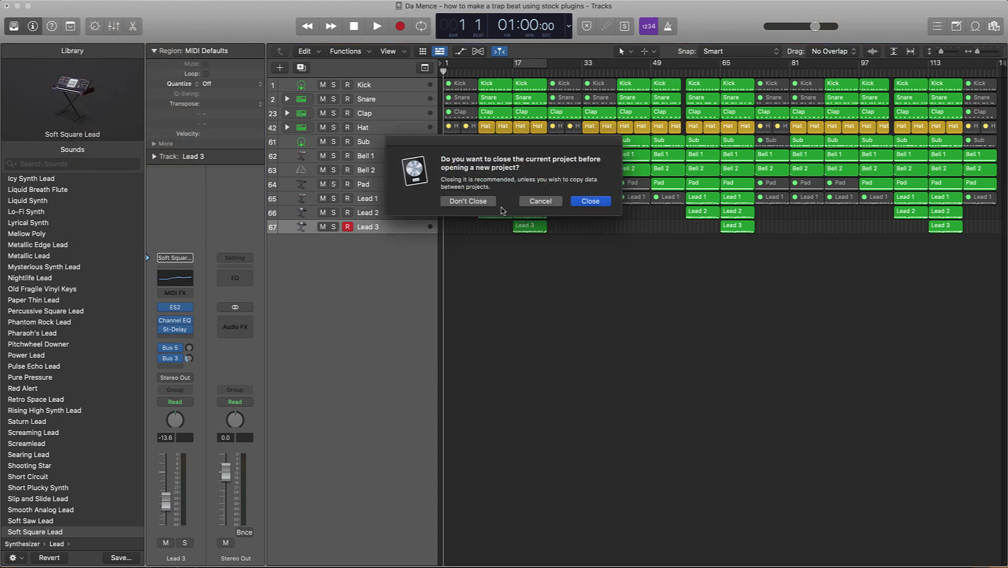
{"action": "left_click", "coordinate": [597, 202]}
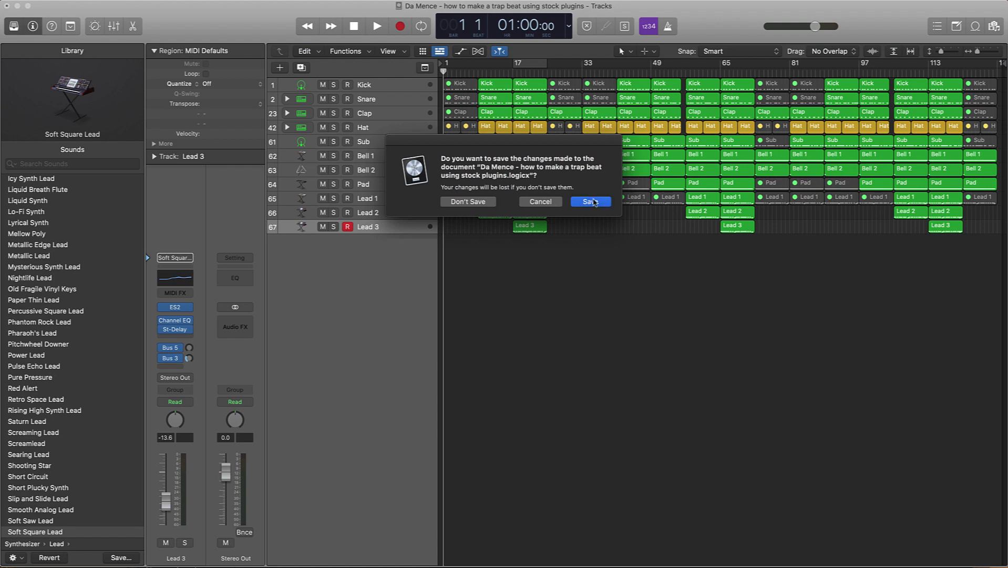
{"action": "left_click", "coordinate": [590, 202]}
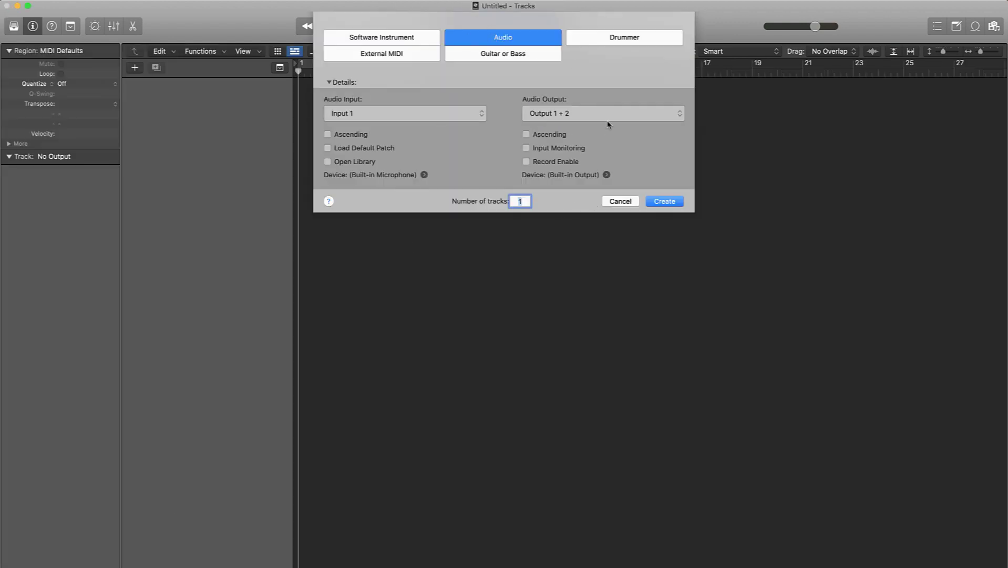
{"action": "left_click", "coordinate": [665, 202]}
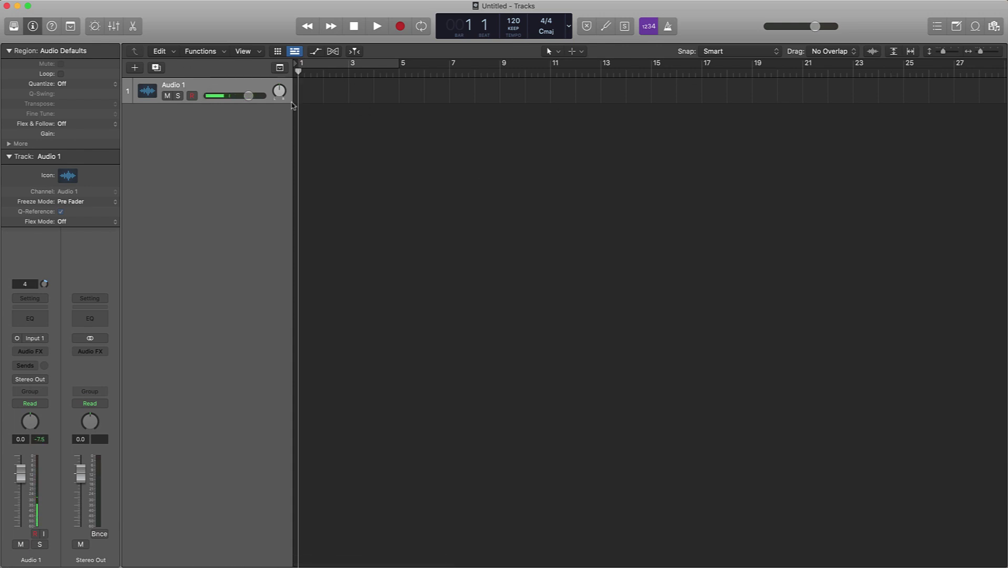
{"action": "left_click", "coordinate": [167, 95]}
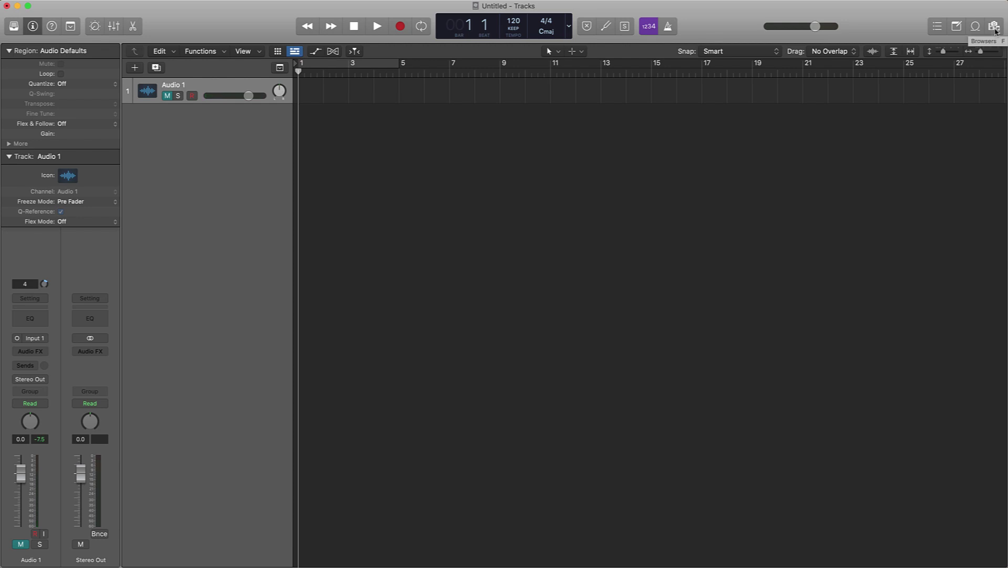
Add all eleven WAV stems from the Desktop folder "Da Mence - Stems - Ruff" at bar 1 on tracks below Audio 1
{"action": "left_click", "coordinate": [995, 30]}
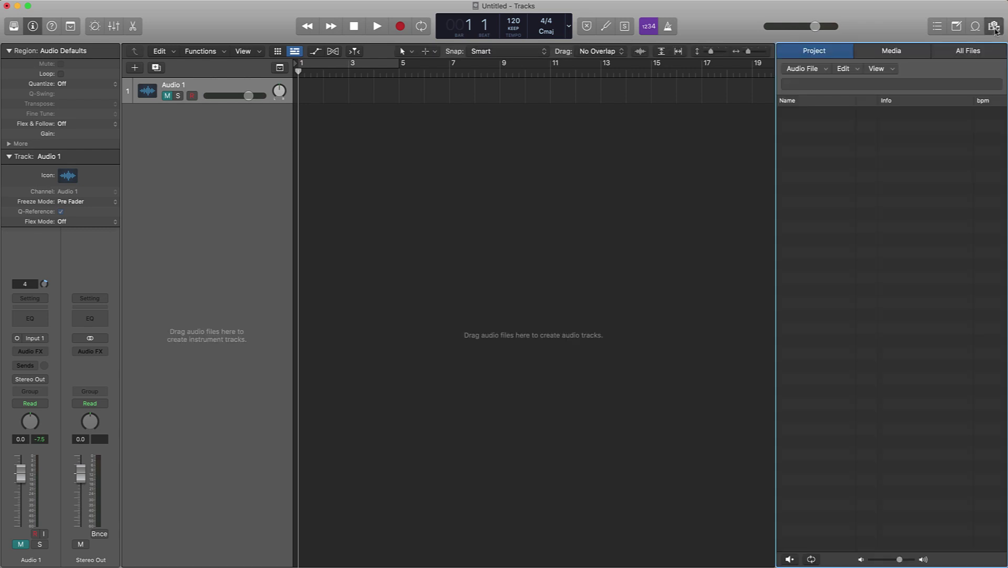
{"action": "left_click", "coordinate": [963, 52]}
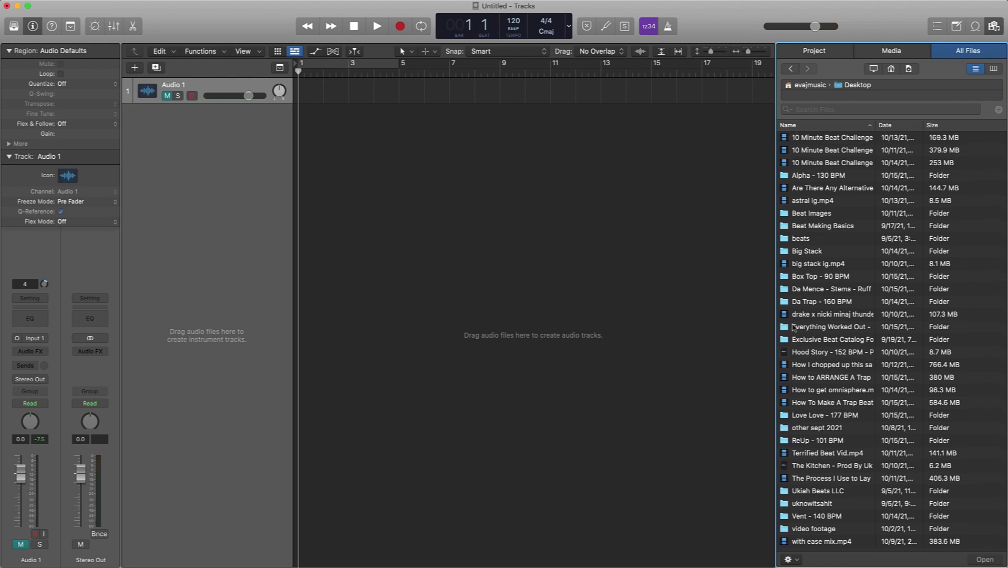
{"action": "left_click", "coordinate": [809, 294]}
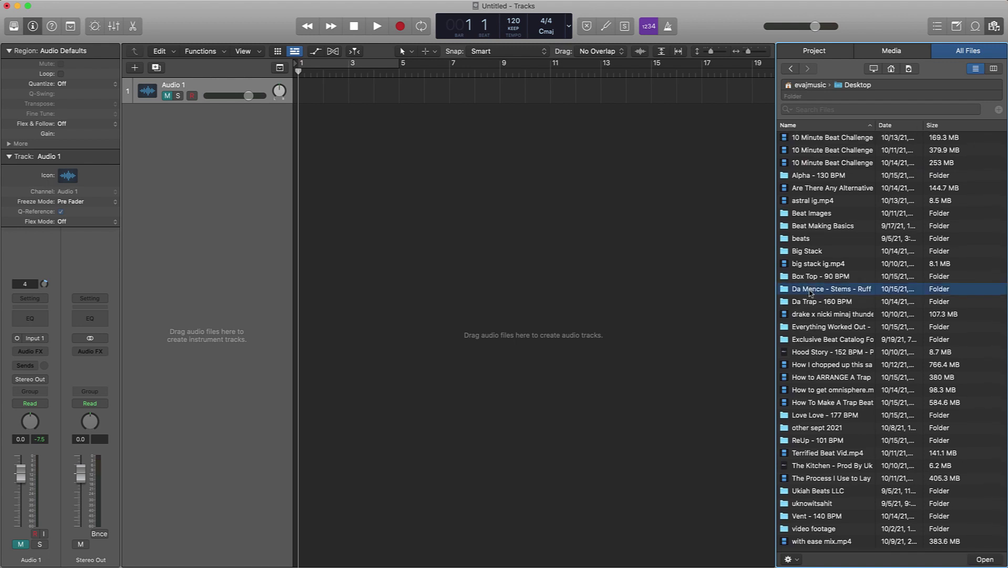
{"action": "double_click", "coordinate": [810, 292]}
{"action": "left_click_drag", "start_coordinate": [812, 296], "coordinate": [299, 117]}
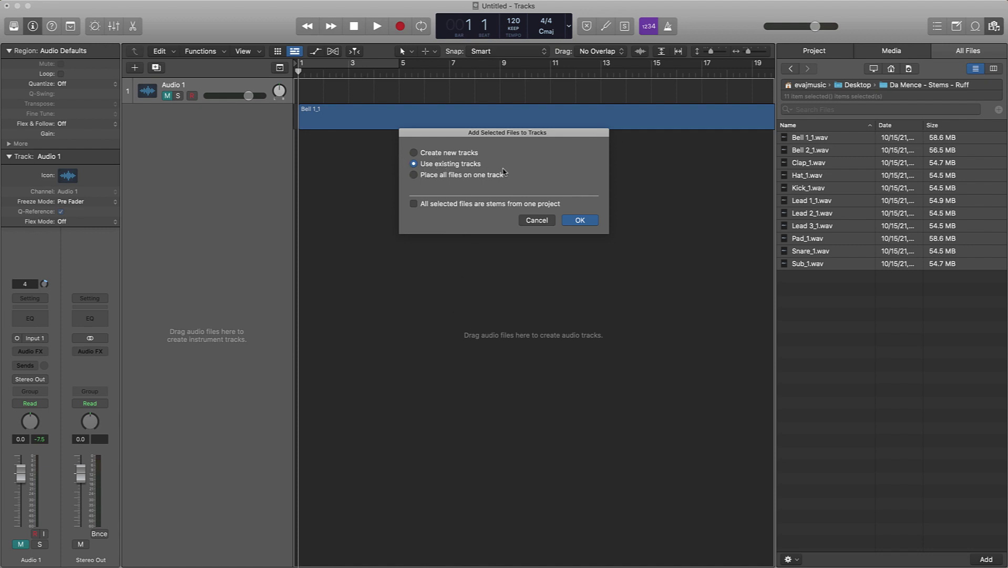
{"action": "left_click", "coordinate": [589, 222]}
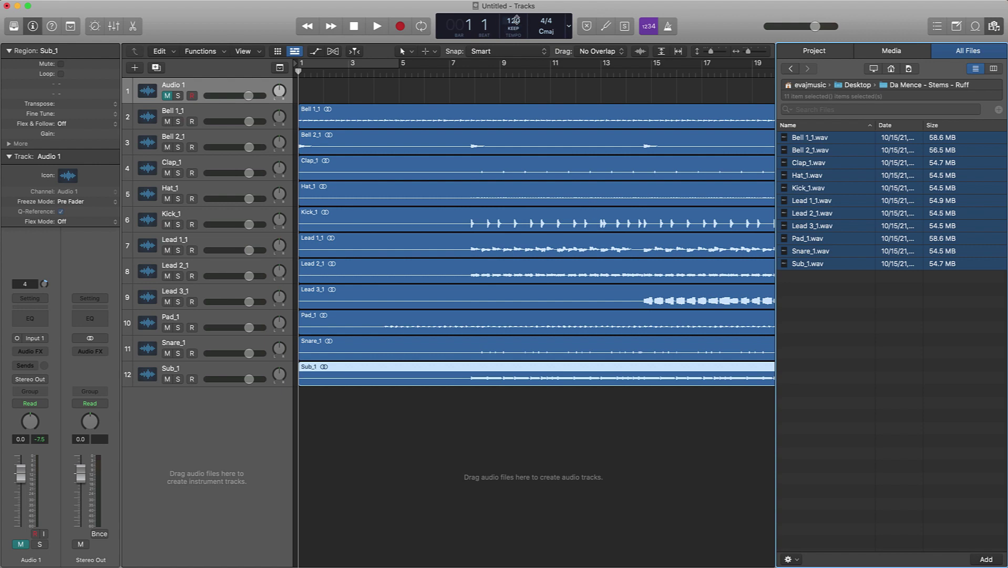
Set the project tempo to 160 bpm
{"action": "left_click_drag", "start_coordinate": [514, 21], "coordinate": [514, 1]}
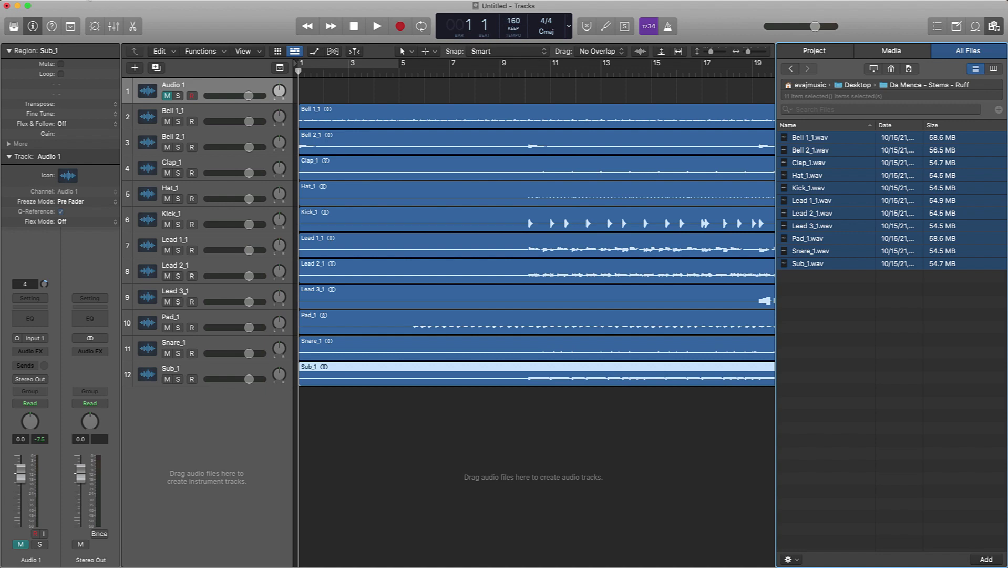
Open the recent trap beat project alongside this one, check its tempo in the beats display, and close it without saving
{"action": "left_click", "coordinate": [89, 0]}
{"action": "mouse_move", "coordinate": [132, 36]}
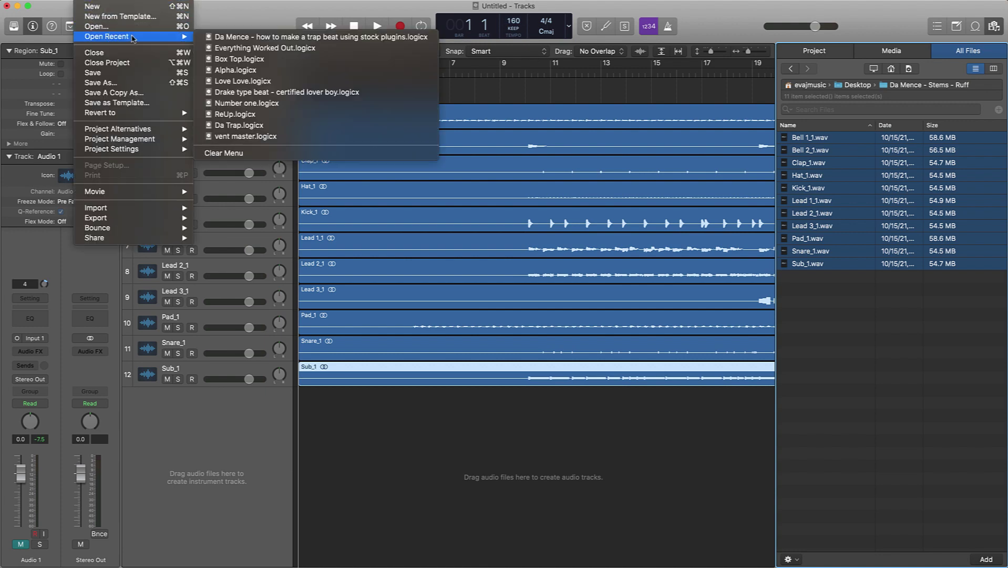
{"action": "left_click", "coordinate": [247, 38]}
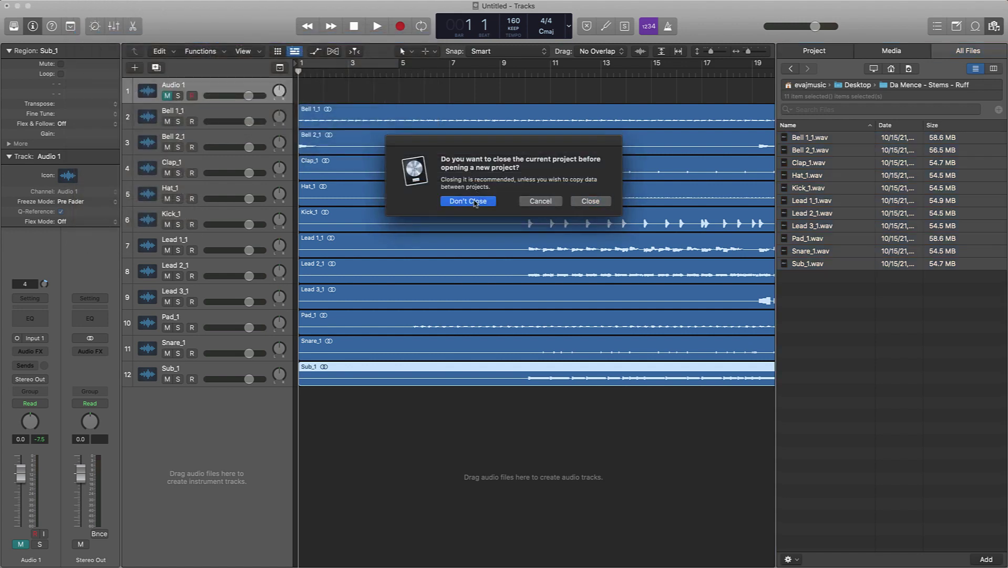
{"action": "left_click", "coordinate": [469, 201]}
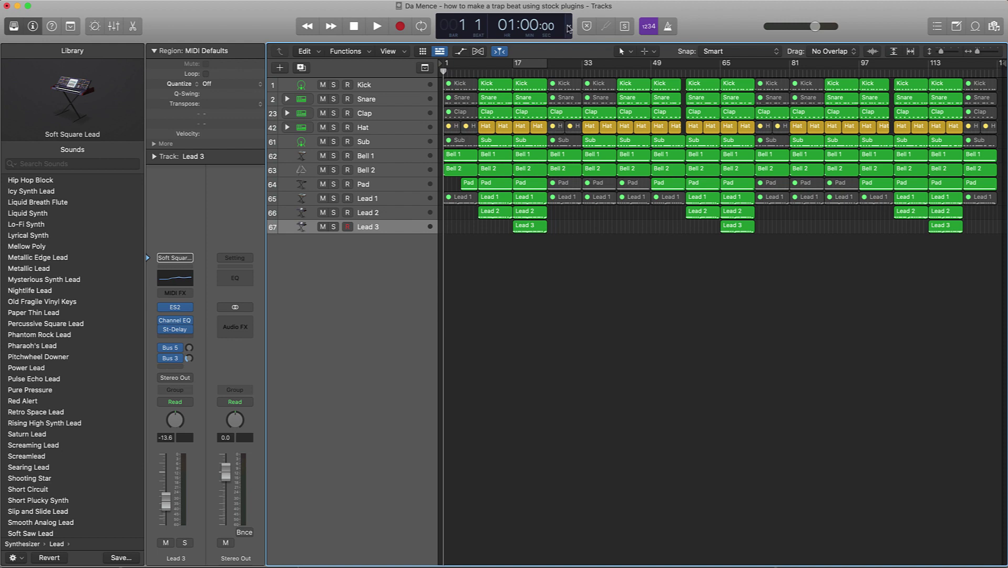
{"action": "left_click", "coordinate": [569, 26]}
{"action": "left_click", "coordinate": [579, 23]}
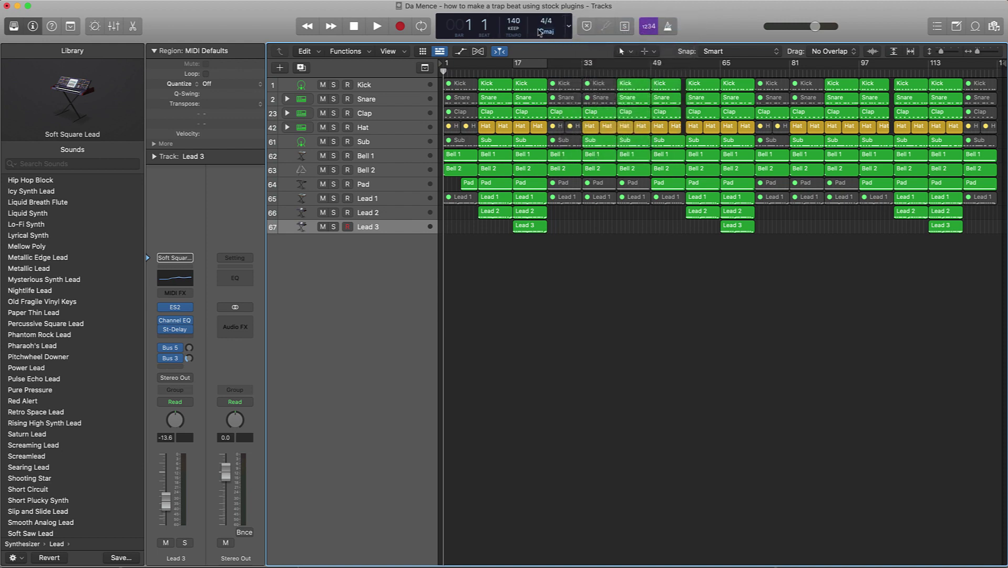
{"action": "left_click", "coordinate": [7, 6]}
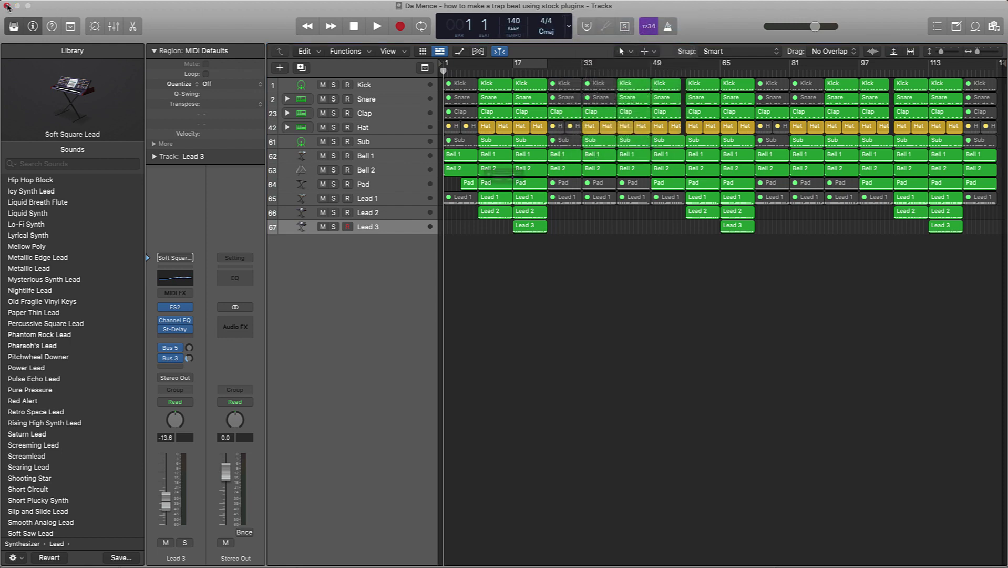
{"action": "left_click", "coordinate": [461, 204]}
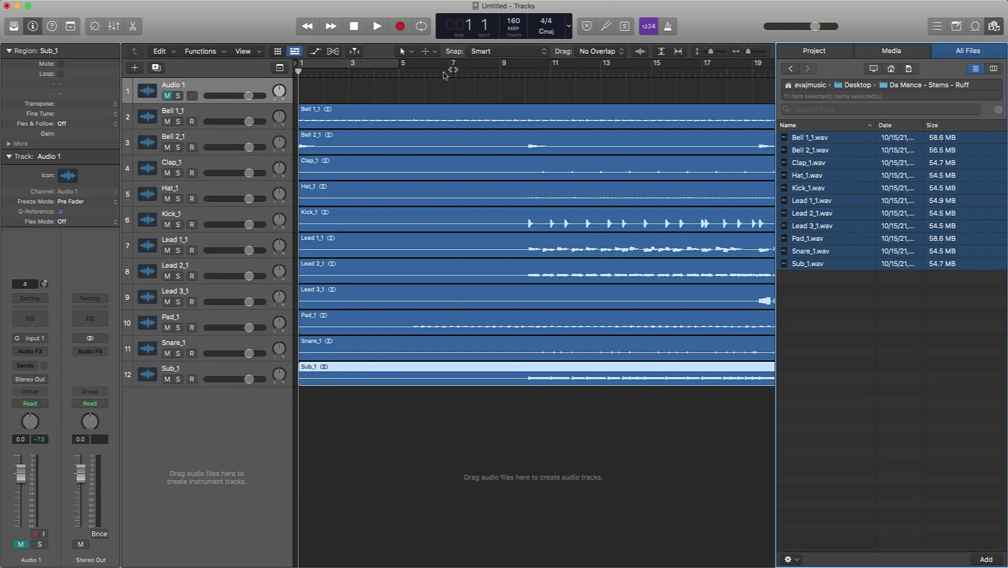
Set the new project's tempo to 140 bpm and hide the file browser
{"action": "left_click_drag", "start_coordinate": [513, 21], "coordinate": [513, 40]}
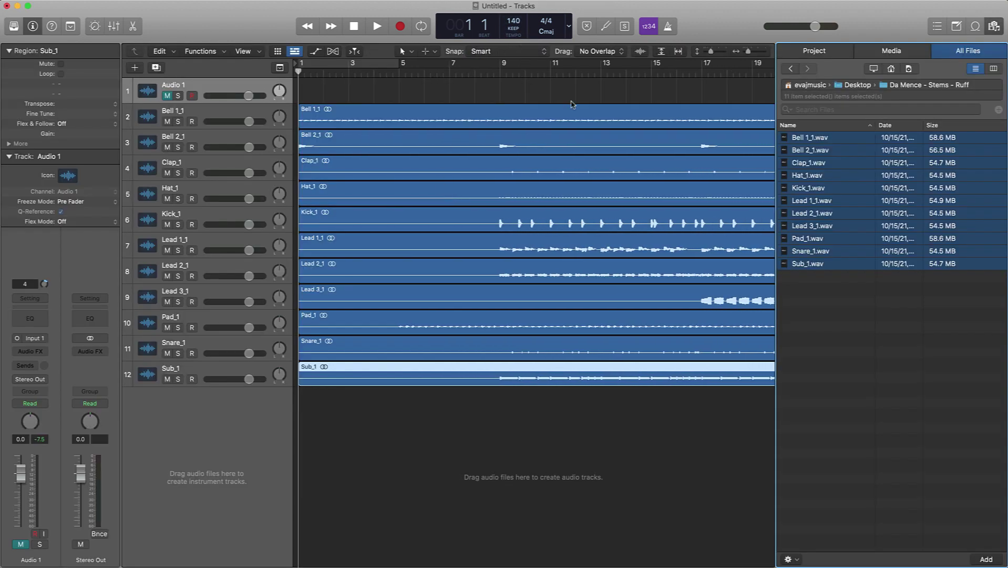
{"action": "left_click", "coordinate": [999, 27]}
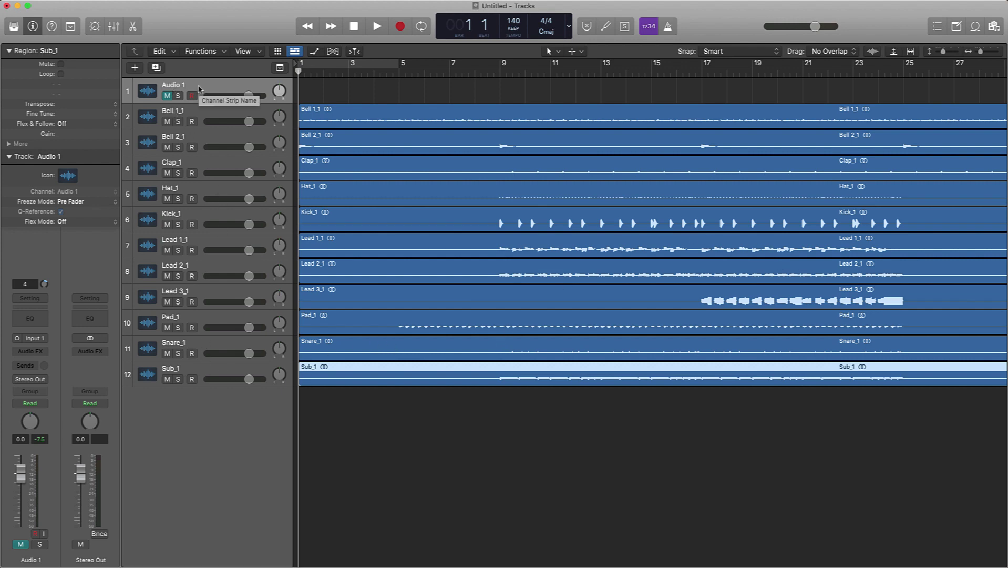
Delete the empty Audio 1 track from the new project
{"action": "key", "text": "Delete"}
{"action": "key", "text": "super+z"}
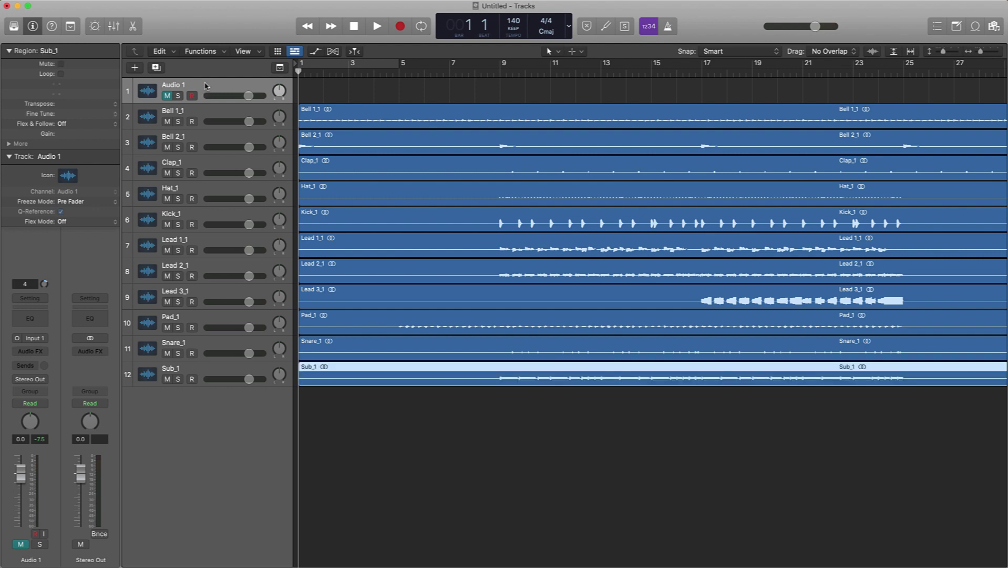
{"action": "left_click", "coordinate": [206, 85]}
{"action": "key", "text": "super+BackSpace"}
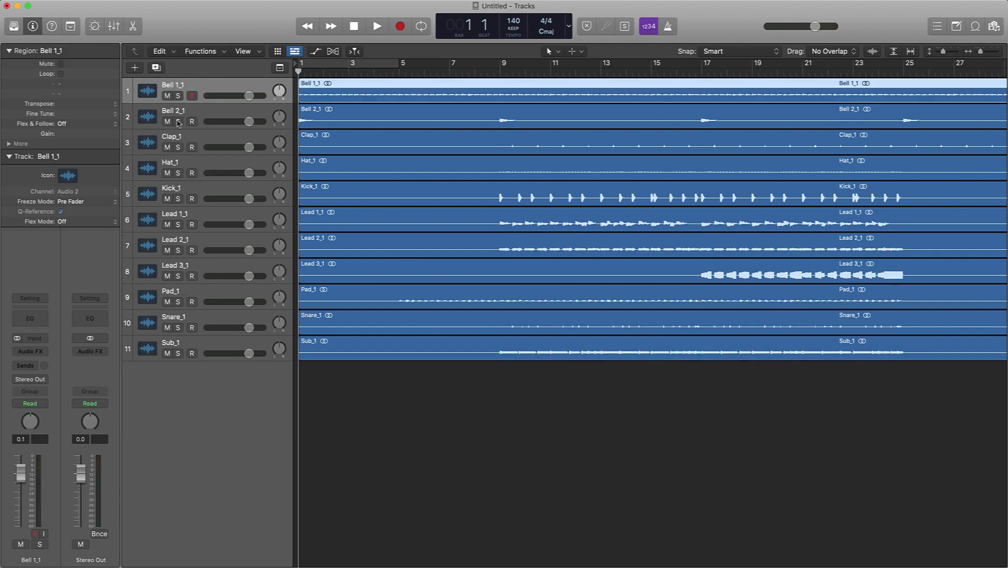
Reorder the tracks so Kick, Snare, Clap, Hat and Sub come first, above the Bell, Lead and Pad tracks
{"action": "left_click_drag", "start_coordinate": [195, 192], "coordinate": [191, 79]}
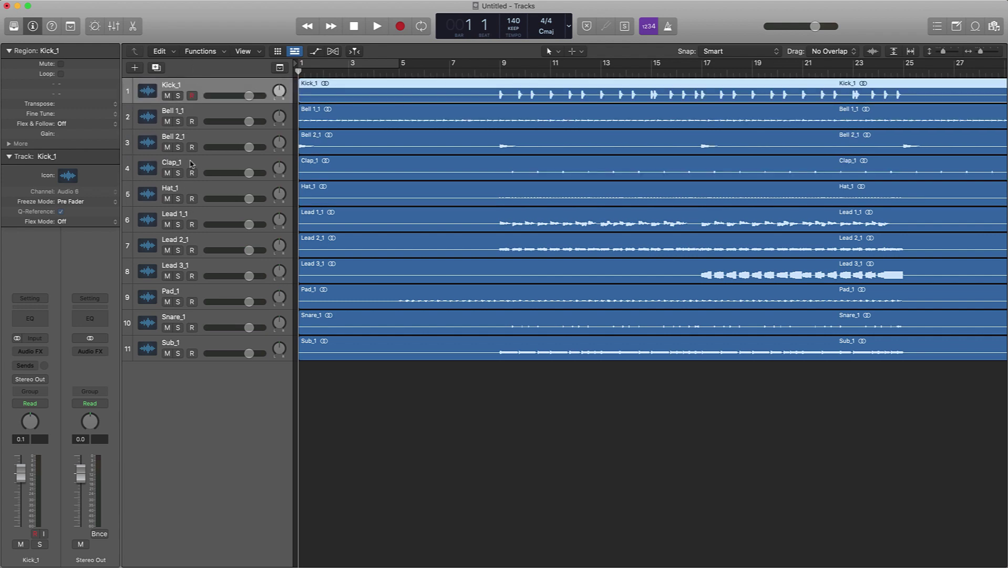
{"action": "left_click_drag", "start_coordinate": [192, 166], "coordinate": [193, 112]}
{"action": "left_click", "coordinate": [193, 194]}
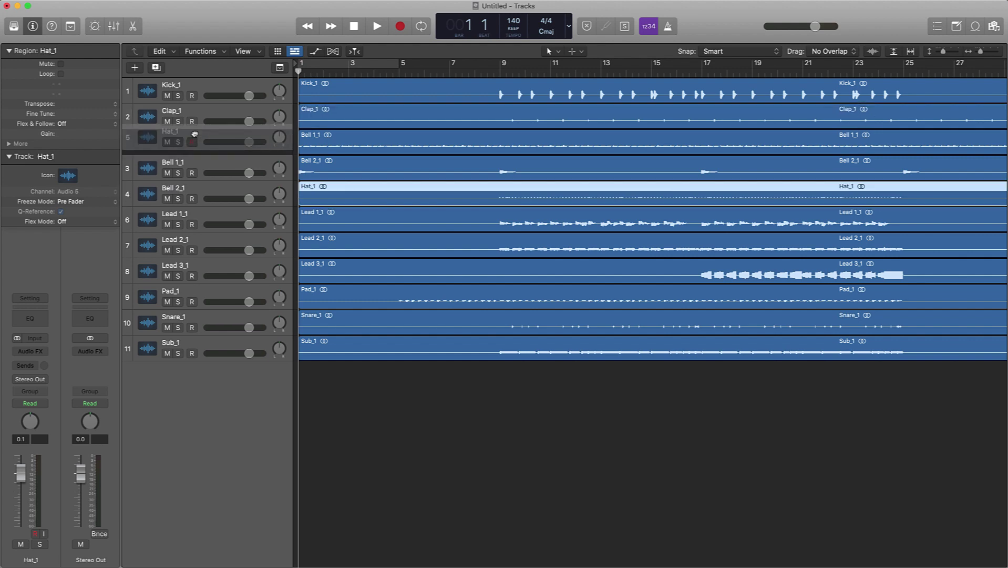
{"action": "left_click_drag", "start_coordinate": [193, 195], "coordinate": [193, 140]}
{"action": "left_click_drag", "start_coordinate": [196, 323], "coordinate": [200, 116]}
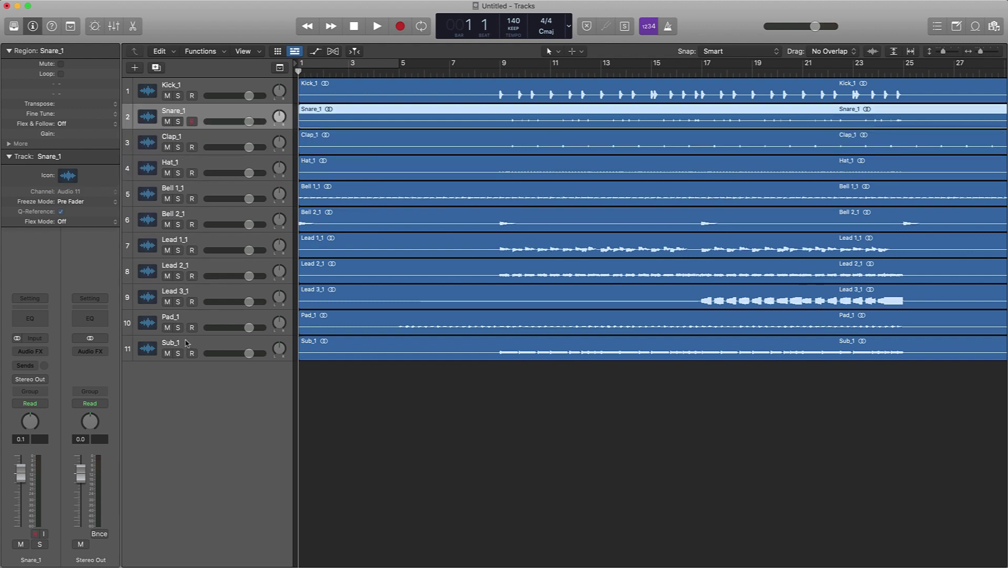
{"action": "left_click_drag", "start_coordinate": [186, 341], "coordinate": [186, 201]}
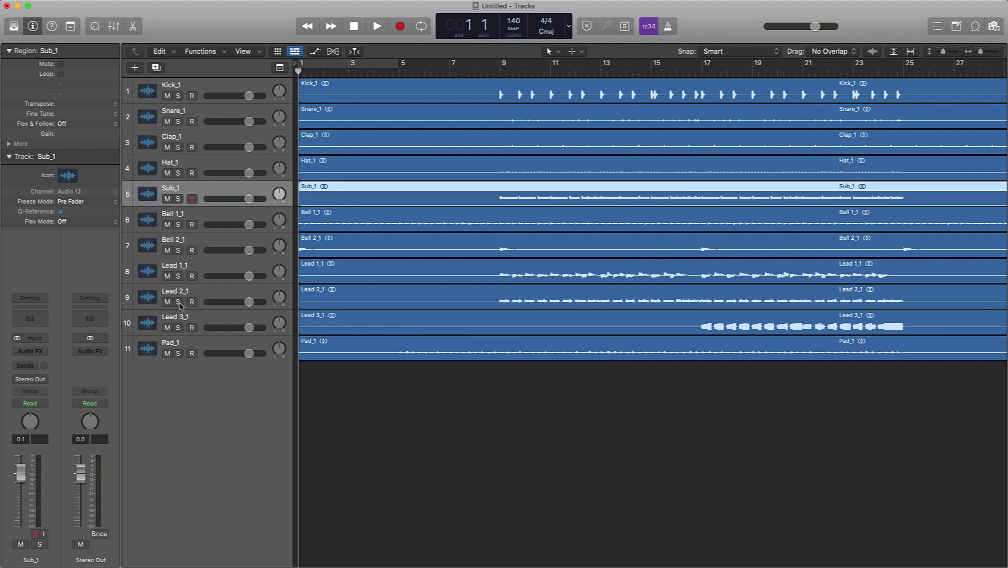
Rename the first two tracks Kick and Snare, removing the _1 suffixes
{"action": "double_click", "coordinate": [179, 85]}
{"action": "key", "text": "Right"}
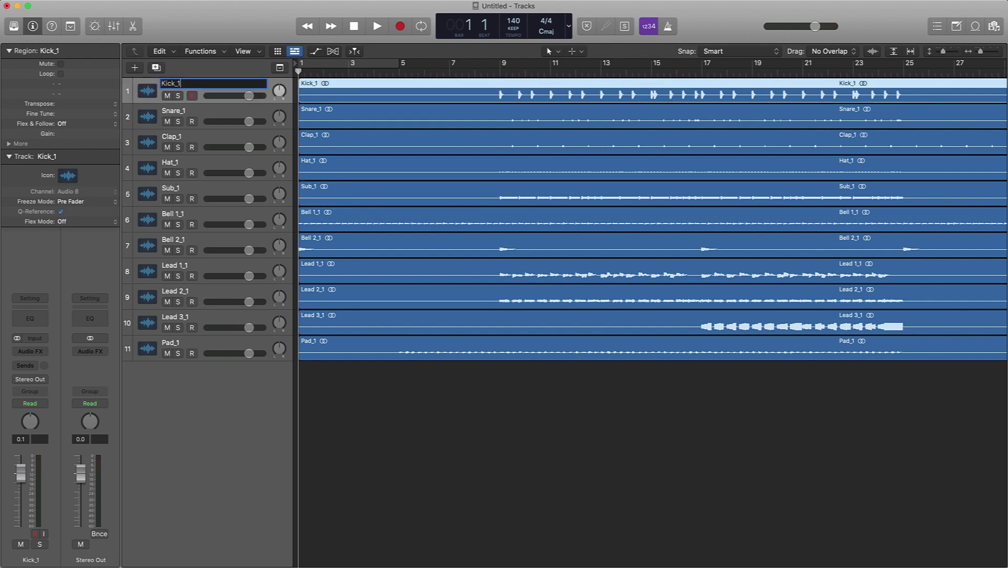
{"action": "key", "text": "Return"}
{"action": "double_click", "coordinate": [190, 109]}
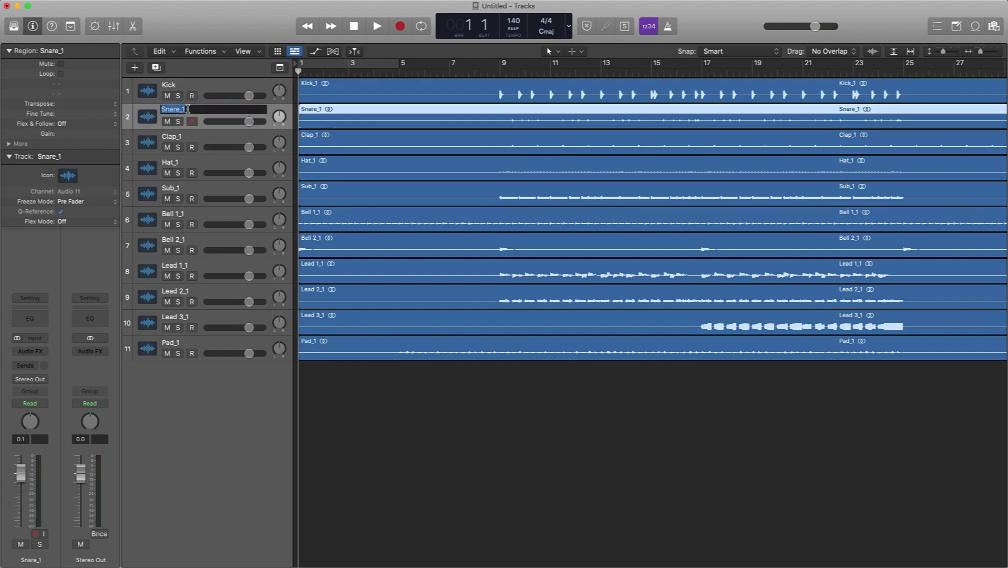
{"action": "key", "text": "BackSpace"}
{"action": "key", "text": "BackSpace"}
{"action": "key", "text": "Return"}
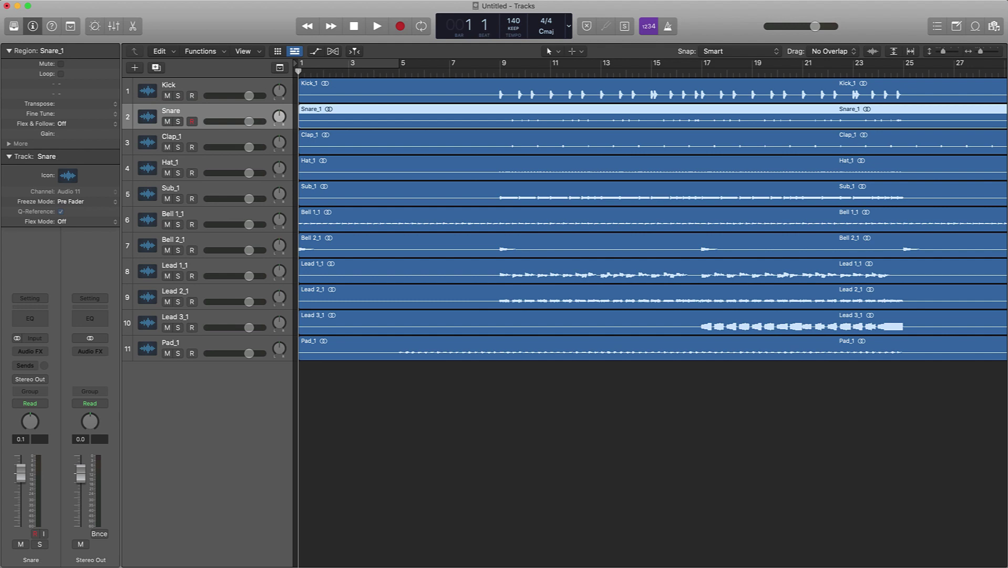
Remove the _1 suffix from tracks 3 and 4, naming them Clap and Hat
{"action": "double_click", "coordinate": [183, 131]}
{"action": "key", "text": "Right"}
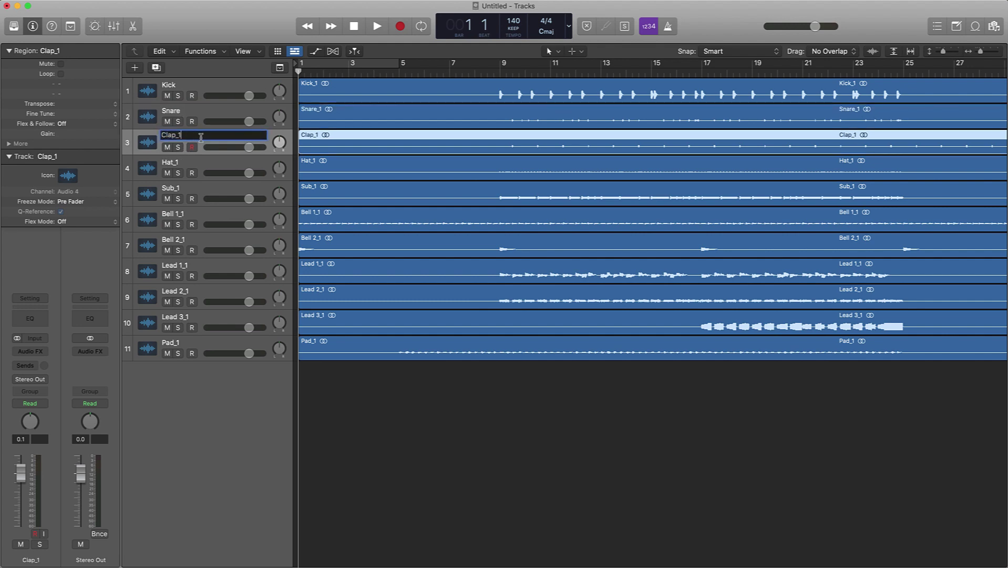
{"action": "key", "text": "BackSpace"}
{"action": "key", "text": "BackSpace"}
{"action": "key", "text": "Return"}
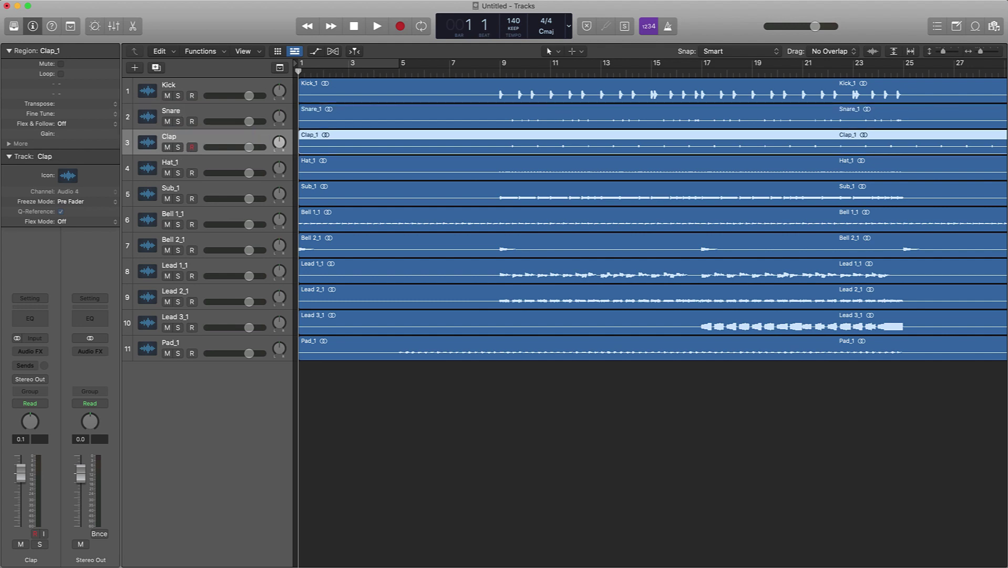
{"action": "double_click", "coordinate": [185, 160]}
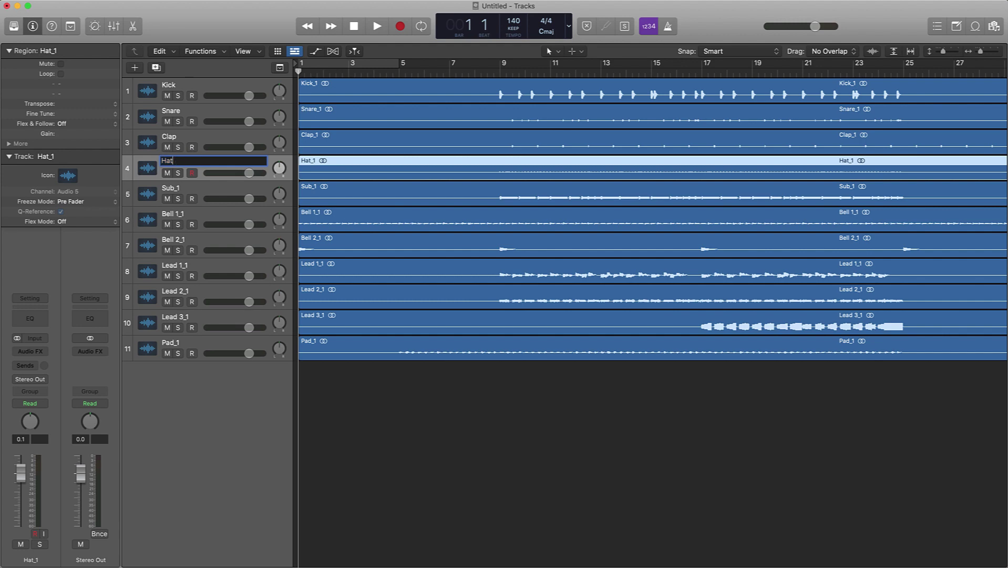
{"action": "key", "text": "Return"}
Rename track 5 as Sub and track 6 as Bell 1
{"action": "double_click", "coordinate": [184, 187]}
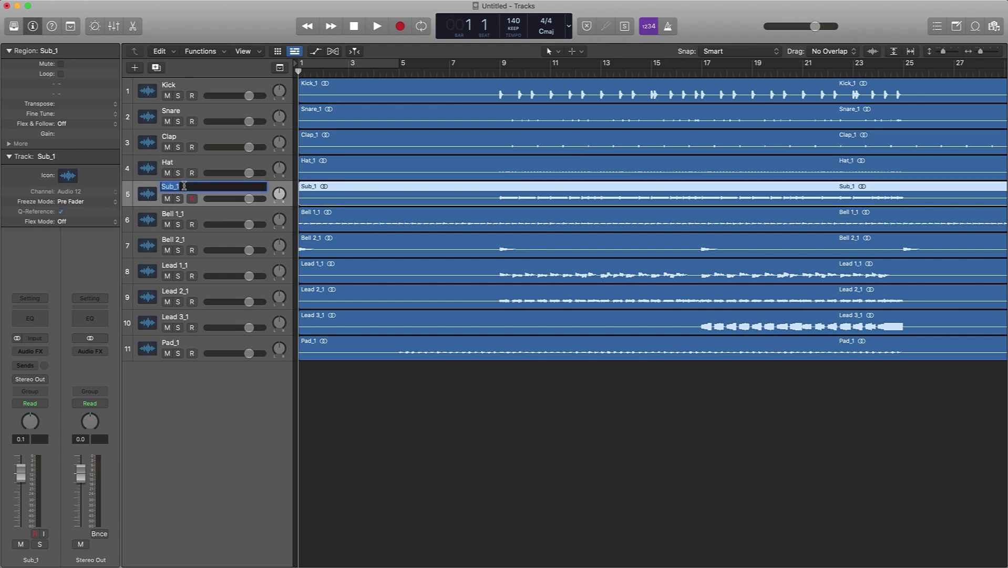
{"action": "key", "text": "Right"}
{"action": "key", "text": "Return"}
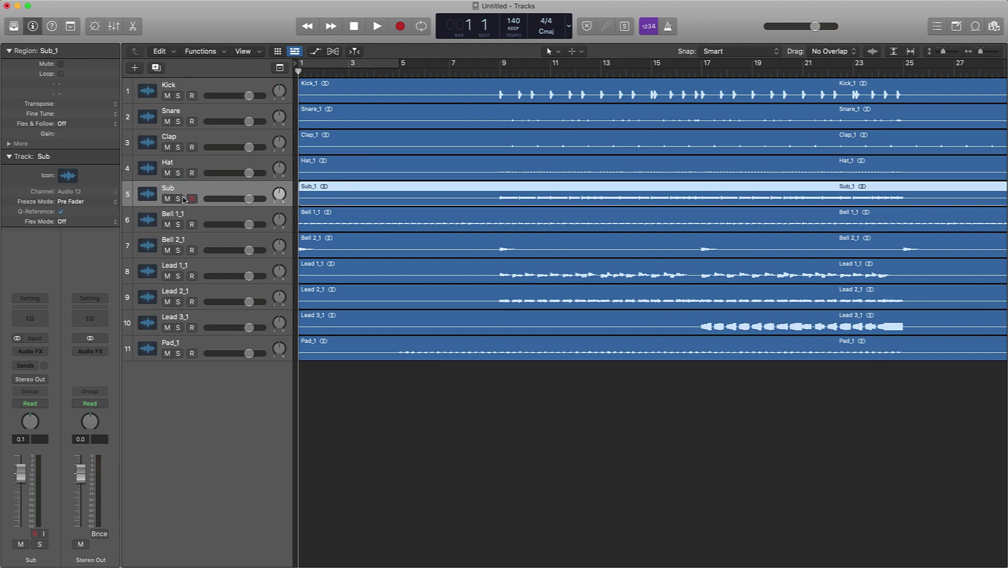
{"action": "double_click", "coordinate": [185, 214]}
{"action": "key", "text": "Right"}
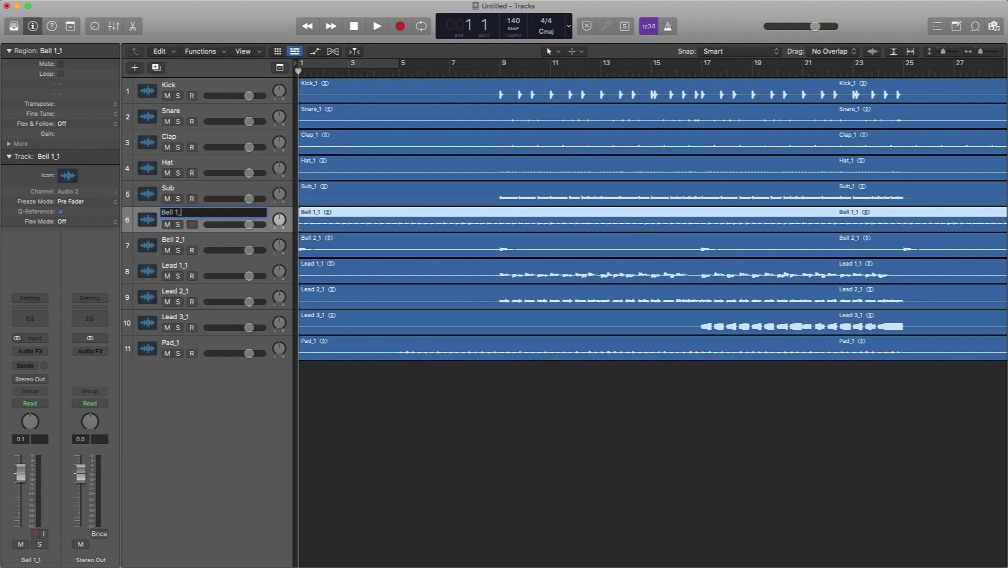
{"action": "key", "text": "BackSpace"}
{"action": "key", "text": "Return"}
Rename track 7 as Bell 2 and track 8 as Lead 1
{"action": "double_click", "coordinate": [187, 239]}
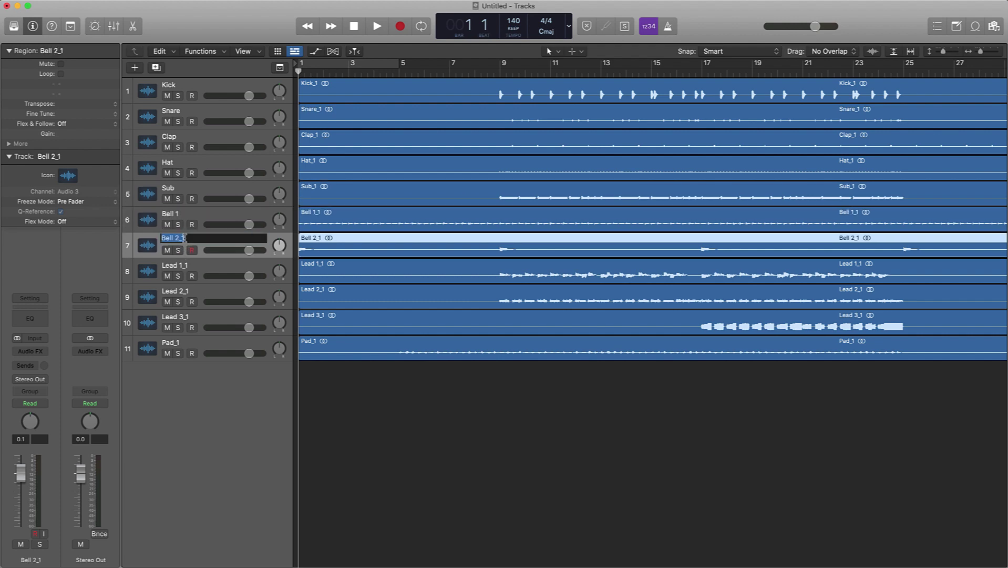
{"action": "key", "text": "BackSpace"}
{"action": "key", "text": "BackSpace"}
{"action": "key", "text": "Return"}
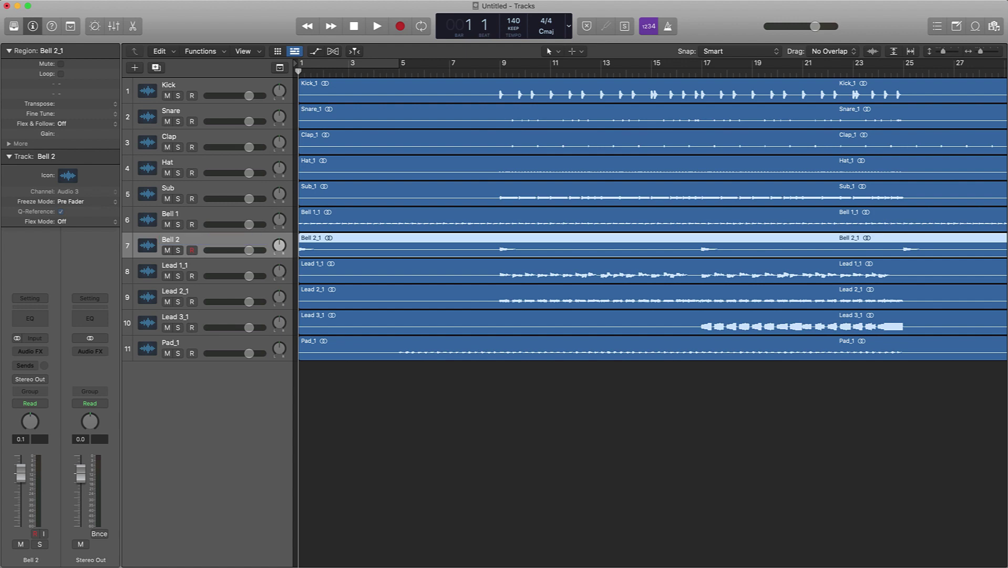
{"action": "double_click", "coordinate": [189, 263]}
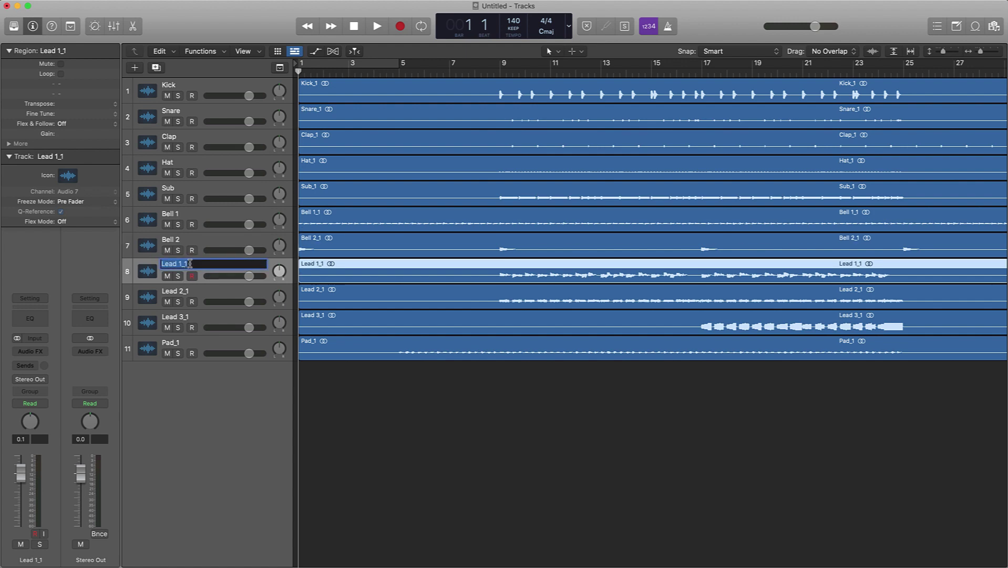
{"action": "key", "text": "Return"}
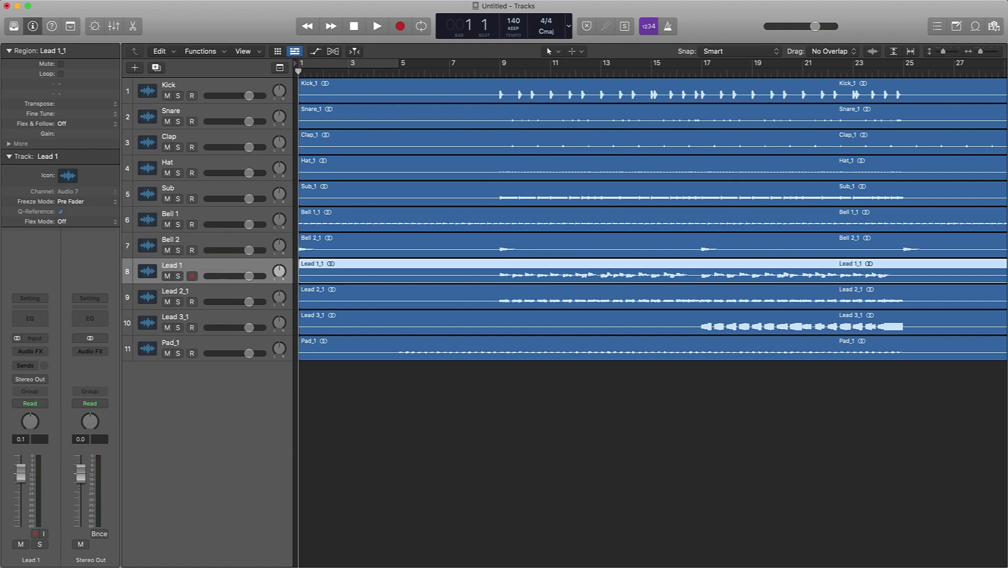
Rename track 9 as Lead 2 and track 10 as Lead 3
{"action": "double_click", "coordinate": [190, 289]}
{"action": "left_click", "coordinate": [203, 290]}
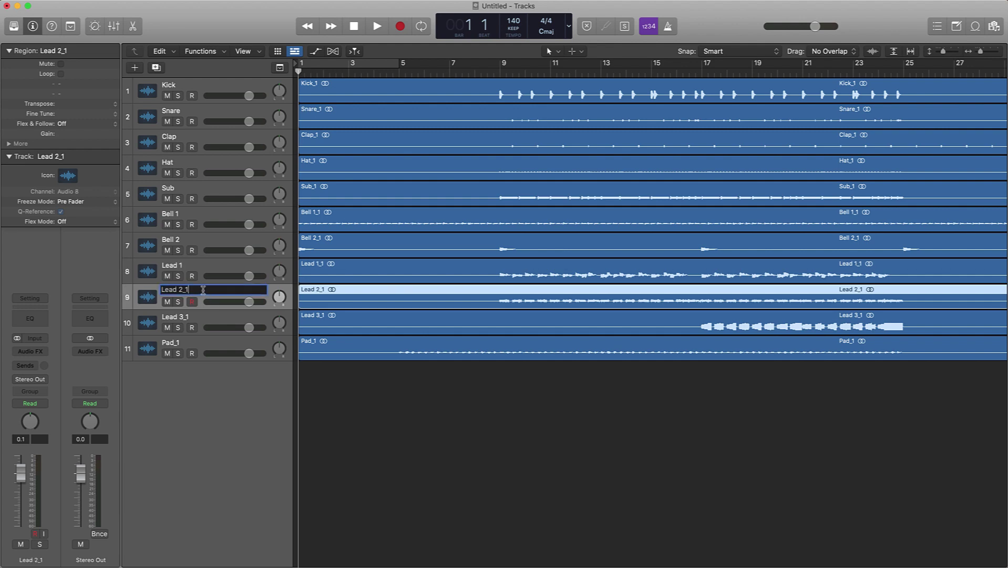
{"action": "key", "text": "BackSpace"}
{"action": "key", "text": "BackSpace"}
{"action": "key", "text": "Return"}
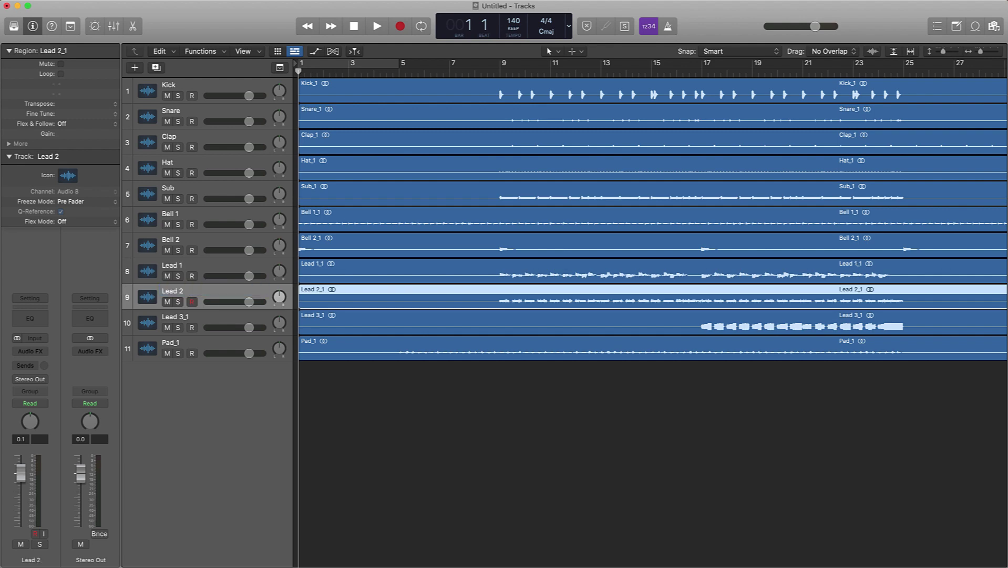
{"action": "left_click", "coordinate": [182, 319]}
{"action": "double_click", "coordinate": [181, 319]}
{"action": "key", "text": "Right"}
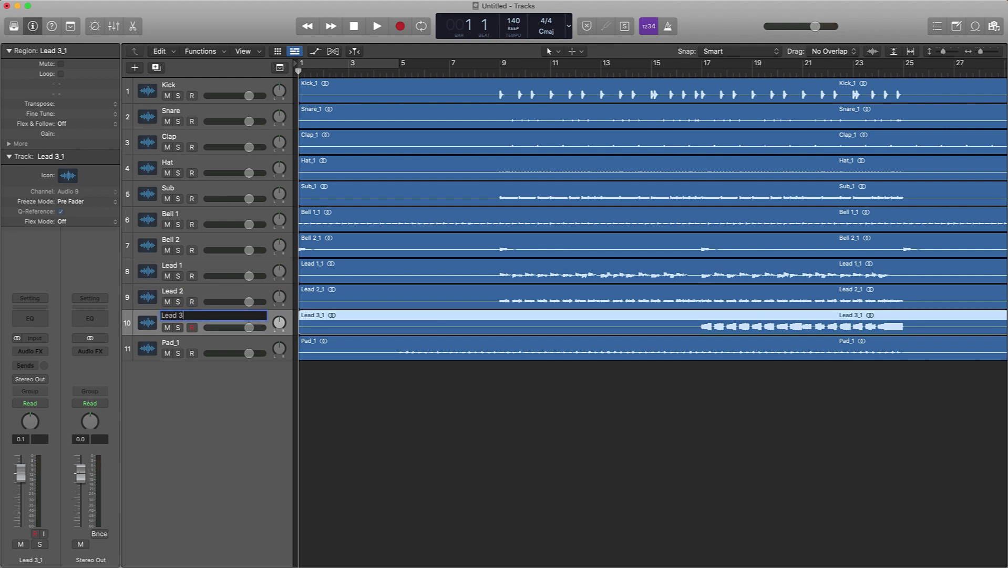
{"action": "key", "text": "Return"}
Rename the last track as Pad, dropping its _1 suffix
{"action": "left_click", "coordinate": [177, 341]}
{"action": "double_click", "coordinate": [182, 340]}
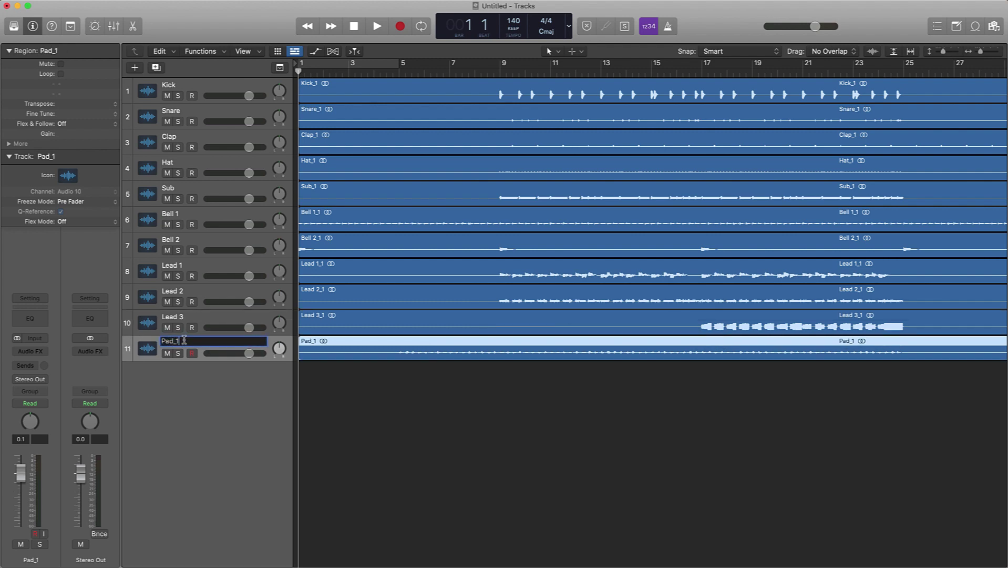
{"action": "key", "text": "BackSpace"}
{"action": "key", "text": "BackSpace"}
{"action": "key", "text": "Return"}
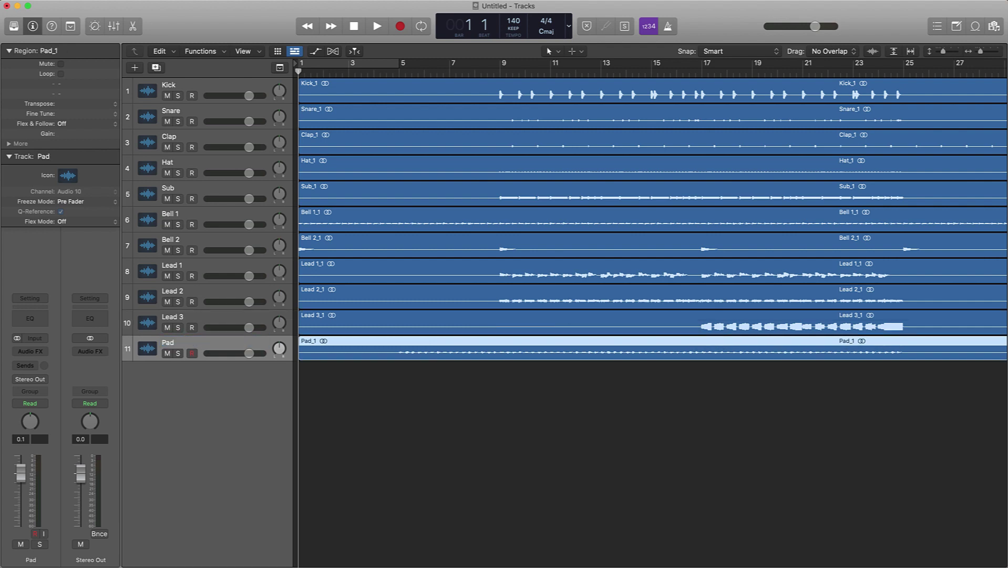
Name all eleven regions after their tracks and set a cycle range from bar 9 to bar 25
{"action": "key", "text": "super+a"}
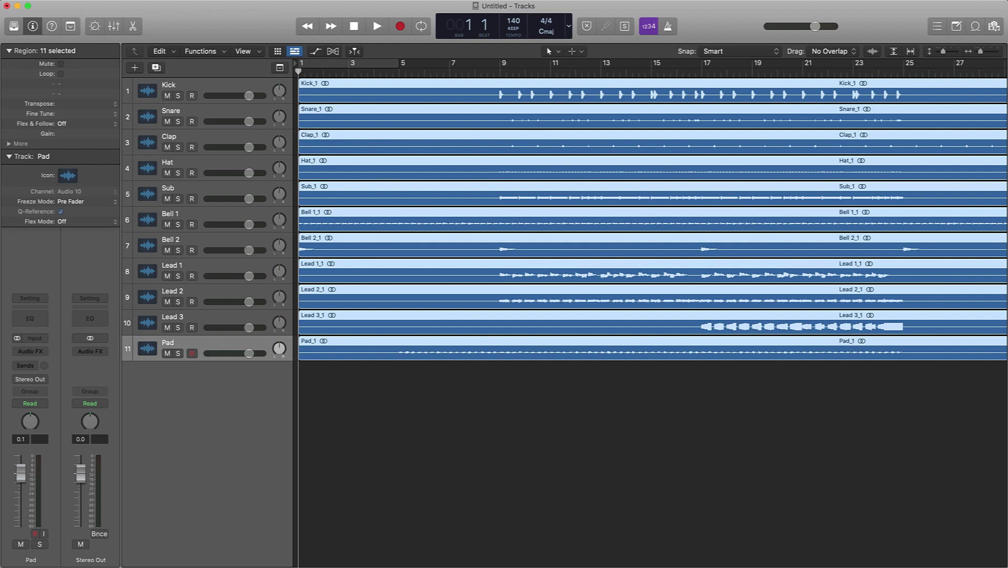
{"action": "key", "text": "alt+shift+n"}
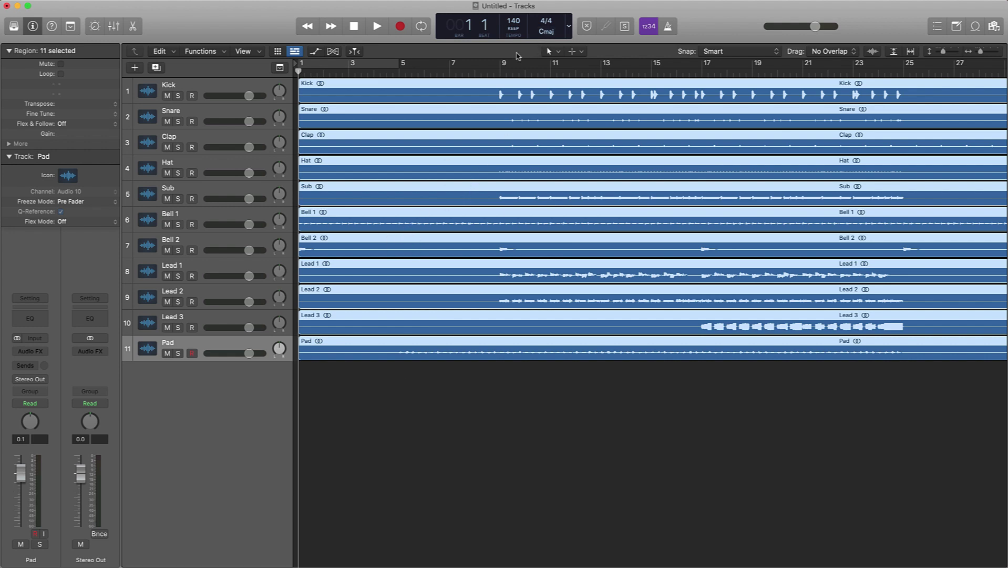
{"action": "left_click_drag", "start_coordinate": [502, 67], "coordinate": [903, 72]}
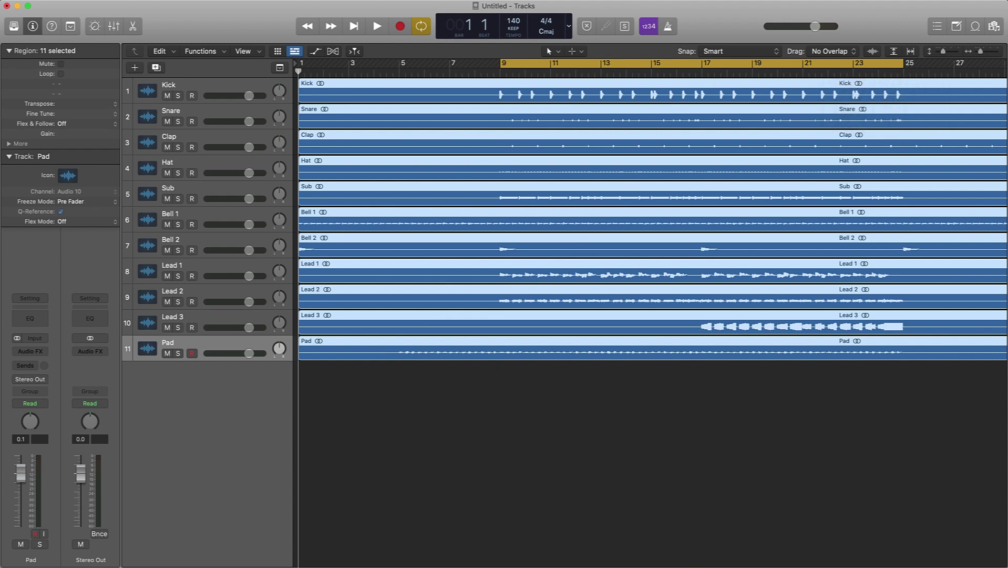
Show the mixer, lower the faders of all eleven audio tracks together to −∞ dB, and deselect all regions
{"action": "left_click", "coordinate": [113, 26]}
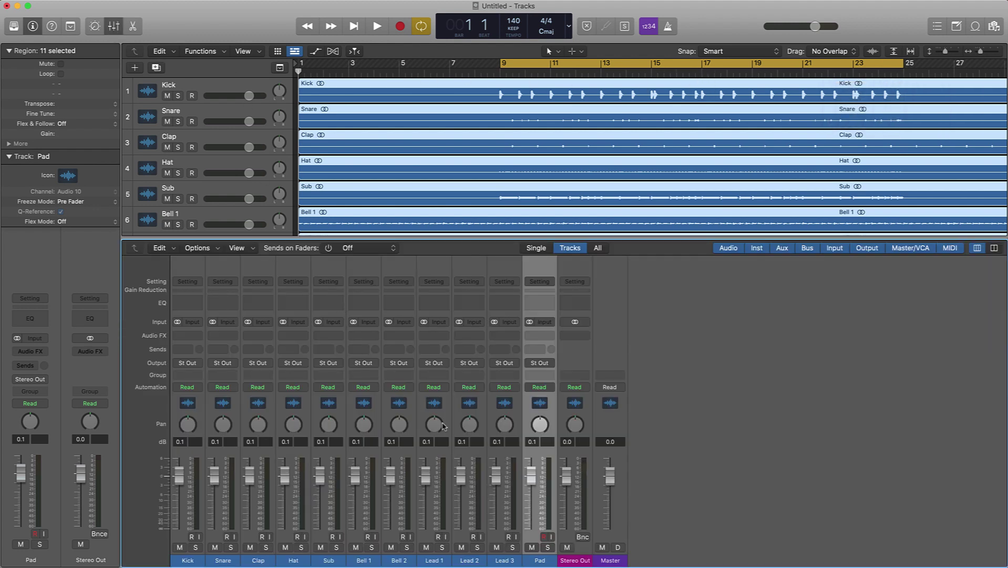
{"action": "left_click_drag", "start_coordinate": [540, 561], "coordinate": [187, 560]}
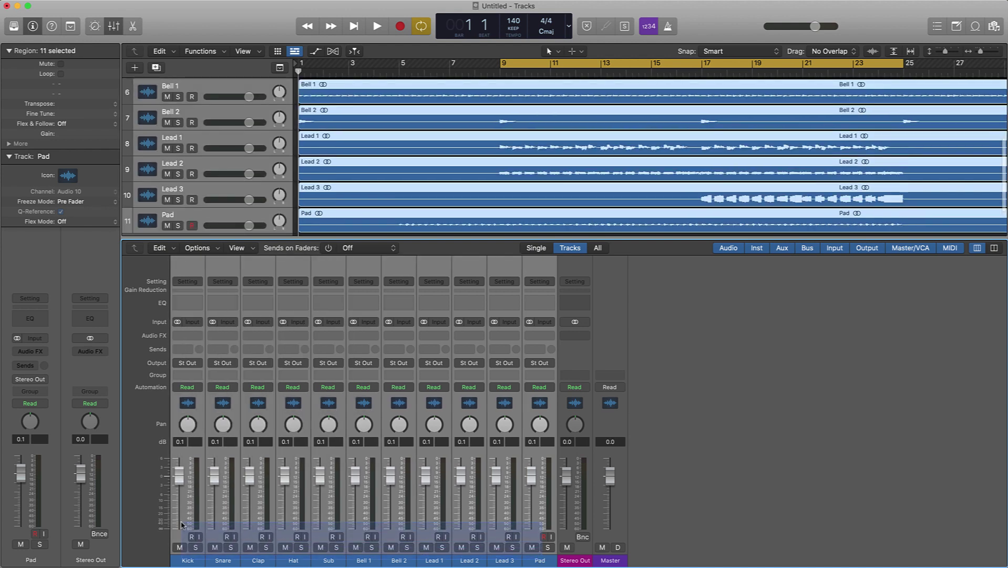
{"action": "left_click_drag", "start_coordinate": [179, 476], "coordinate": [180, 527]}
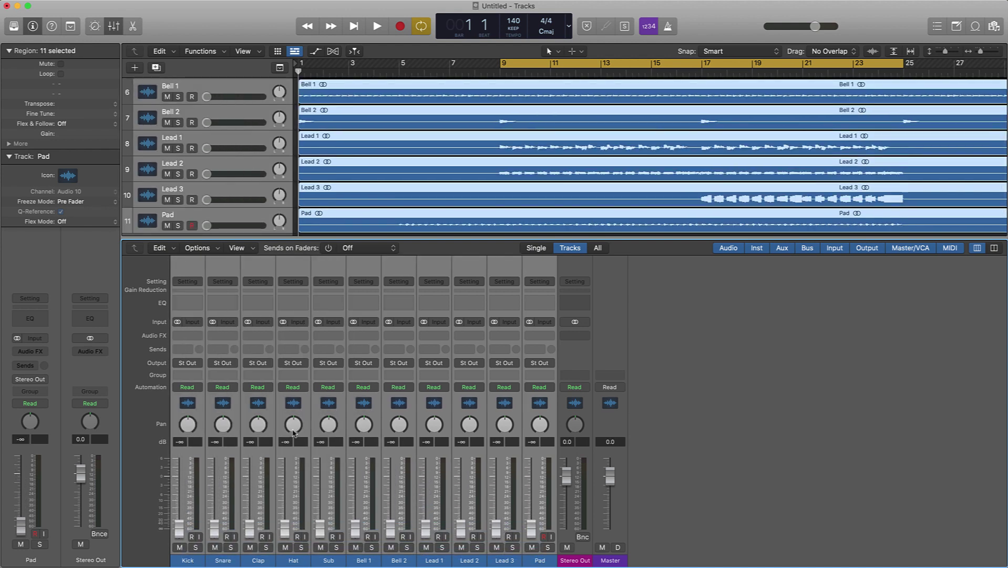
{"action": "scroll", "coordinate": [338, 214], "scroll_direction": "down", "scroll_amount": 2}
{"action": "left_click", "coordinate": [338, 214]}
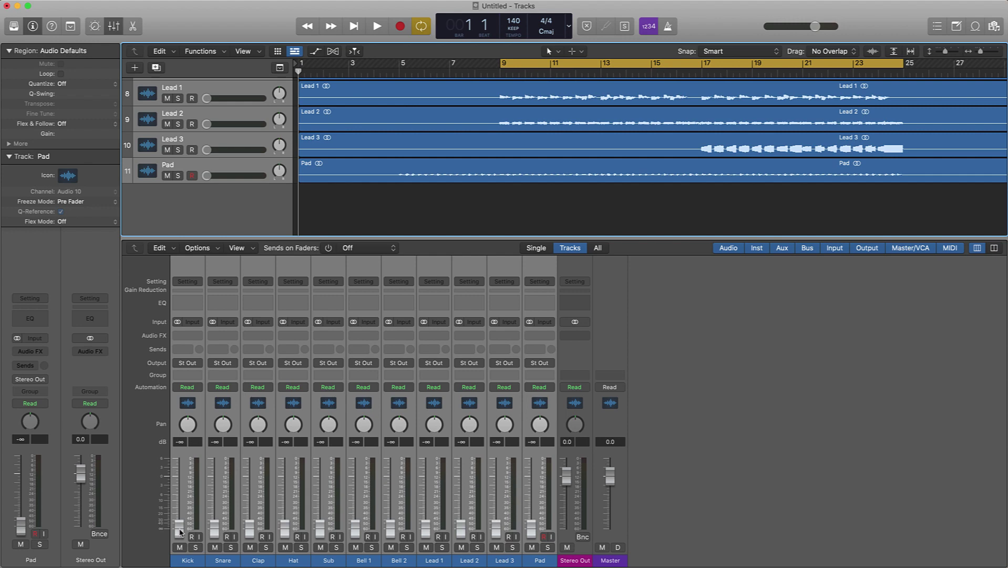
Raise only the Kick fader to 0.2 dB and start playback of the cycle range
{"action": "left_click", "coordinate": [188, 560]}
{"action": "left_click_drag", "start_coordinate": [179, 526], "coordinate": [178, 475]}
{"action": "key", "text": "space"}
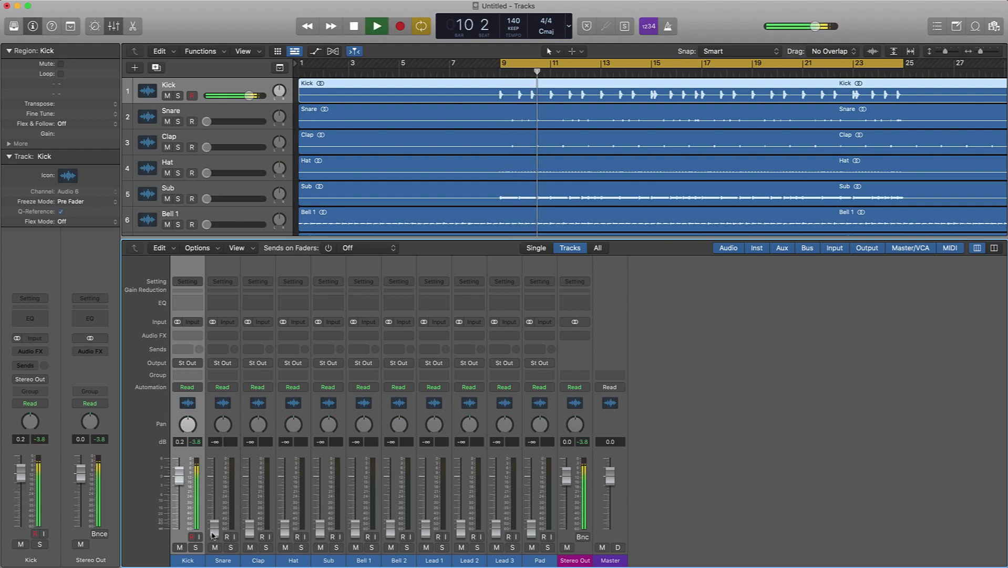
During playback, raise the Snare fader to 4.3 dB, the Clap fader to -0.1 dB and the Hat fader to -4.2 dB
{"action": "left_click_drag", "start_coordinate": [214, 525], "coordinate": [214, 462]}
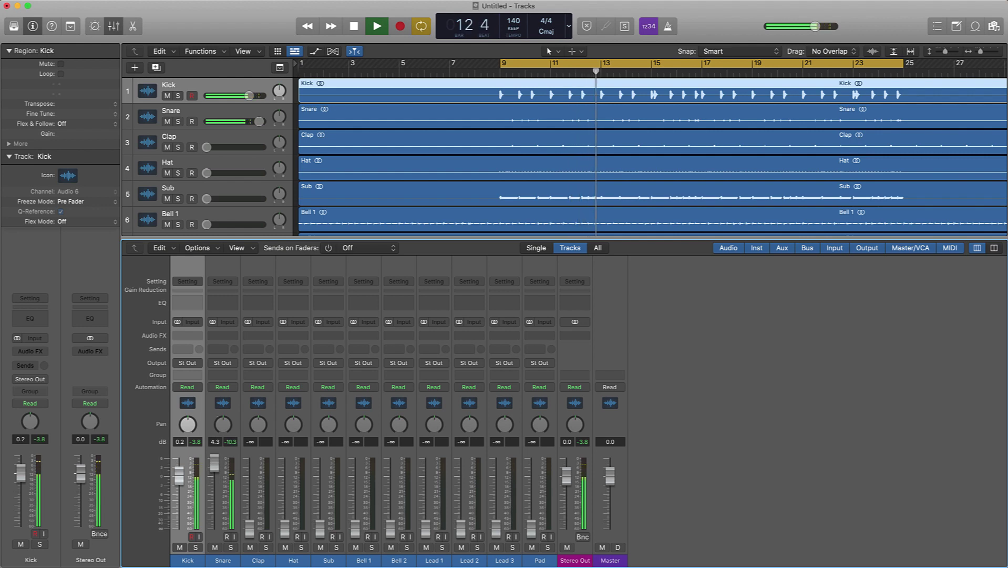
{"action": "left_click_drag", "start_coordinate": [254, 532], "coordinate": [254, 483]}
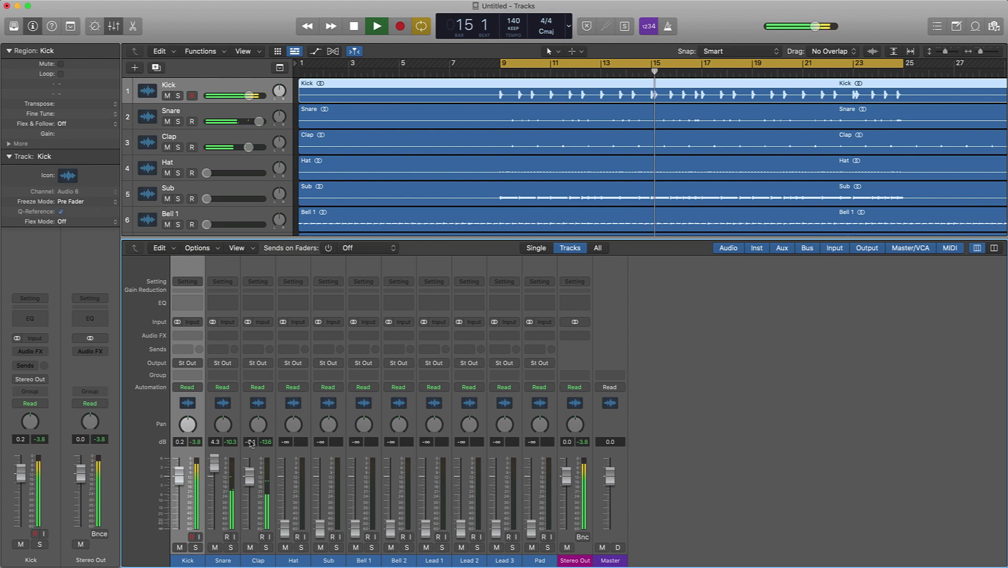
{"action": "left_click_drag", "start_coordinate": [283, 530], "coordinate": [284, 487]}
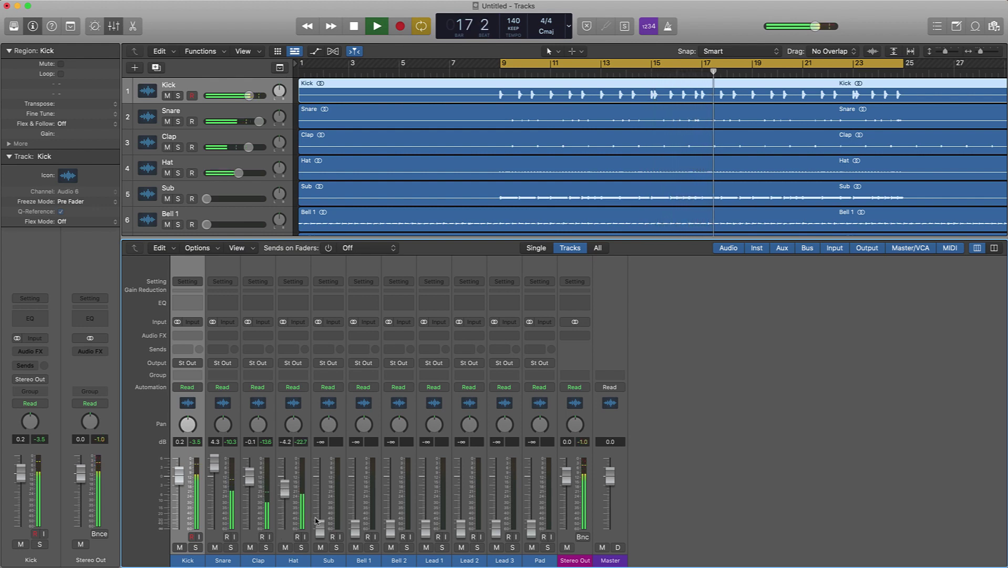
During playback, raise the Sub fader to -6.6 dB, the Bell 1 fader to -8.0 dB and the Bell 2 fader to -9.0 dB
{"action": "left_click_drag", "start_coordinate": [320, 526], "coordinate": [320, 495]}
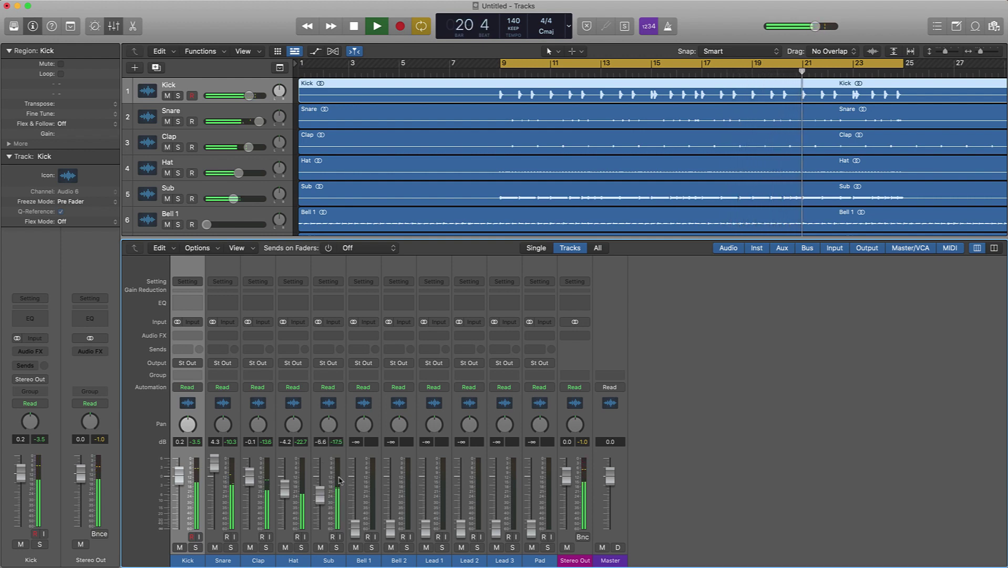
{"action": "left_click_drag", "start_coordinate": [356, 528], "coordinate": [355, 497]}
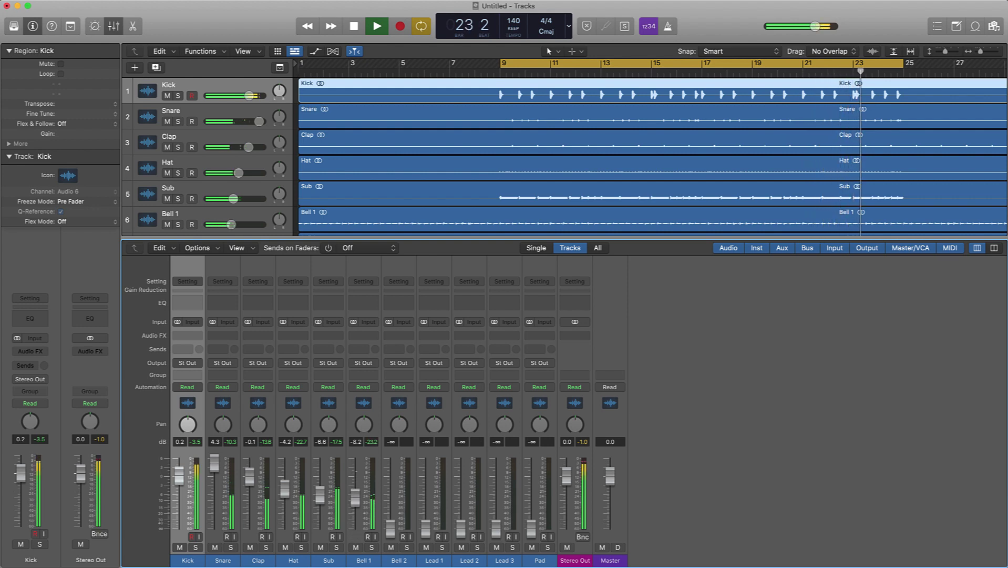
{"action": "left_click_drag", "start_coordinate": [390, 527], "coordinate": [391, 497]}
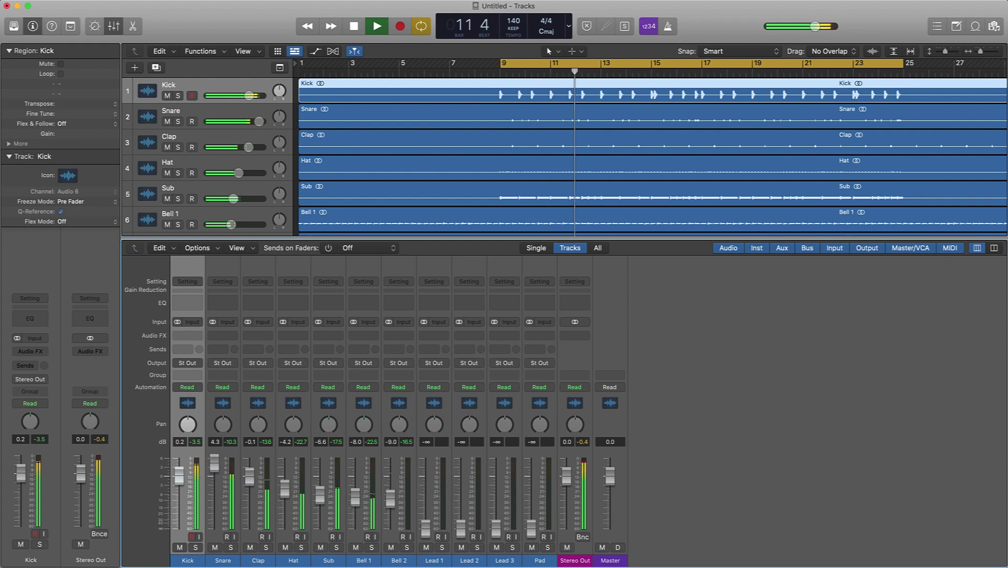
Raise the faders of Lead 1 to -15.2 dB, Lead 2 to -21.5 dB, Lead 3 to -20.5 dB and Pad to -10.2 dB, and stop playback
{"action": "left_click_drag", "start_coordinate": [425, 534], "coordinate": [425, 515]}
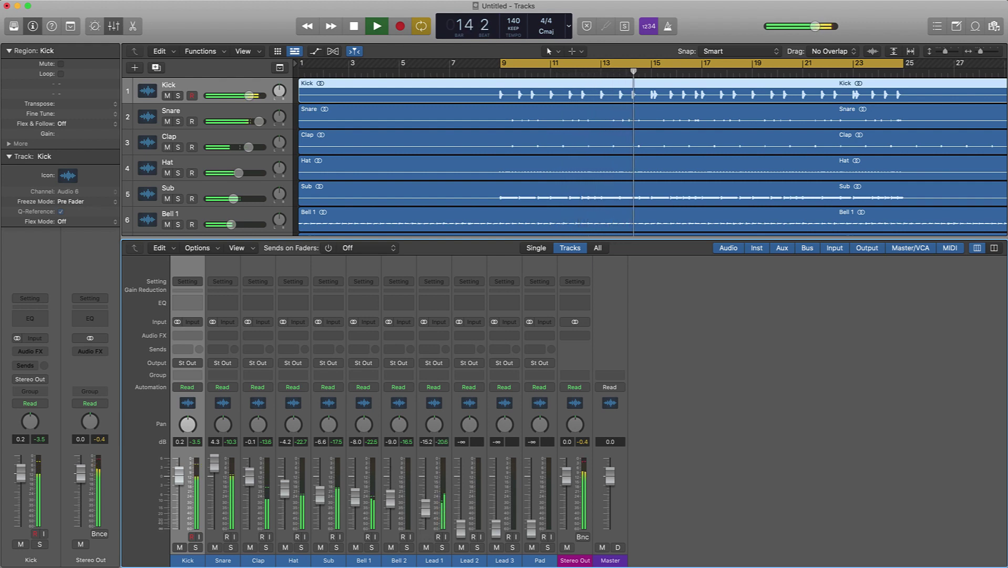
{"action": "left_click_drag", "start_coordinate": [461, 527], "coordinate": [496, 513]}
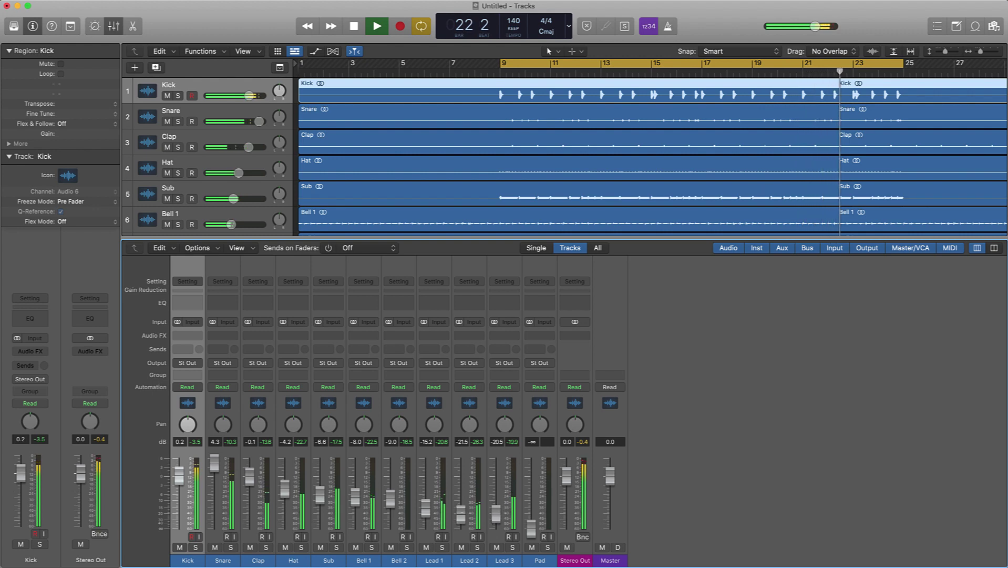
{"action": "left_click_drag", "start_coordinate": [460, 514], "coordinate": [461, 514]}
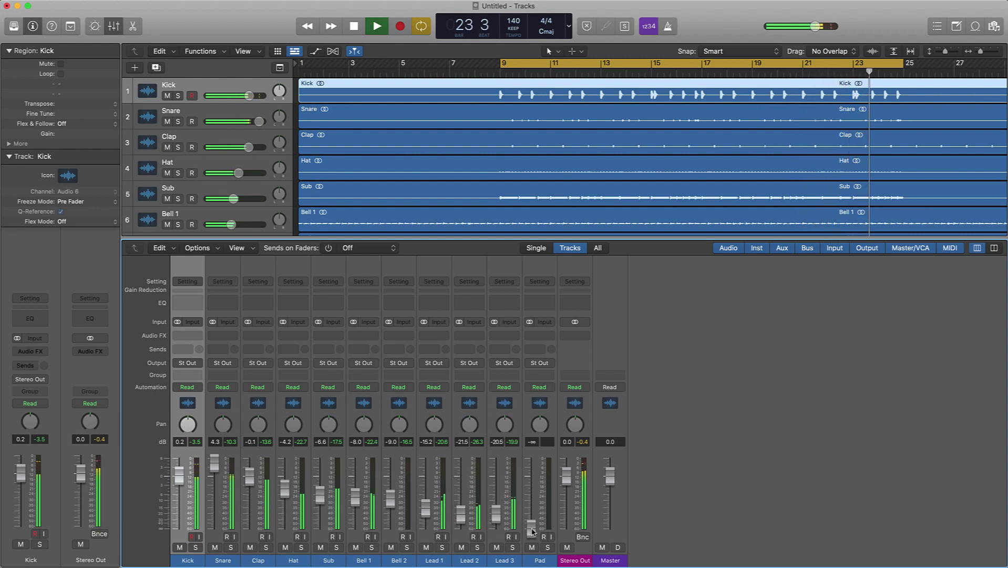
{"action": "left_click_drag", "start_coordinate": [531, 526], "coordinate": [532, 501]}
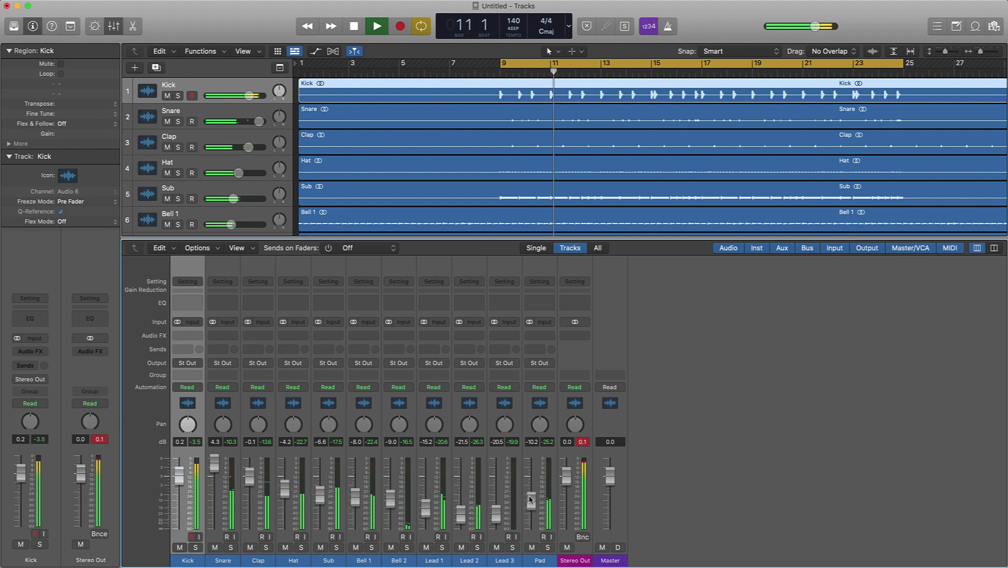
{"action": "key", "text": "space"}
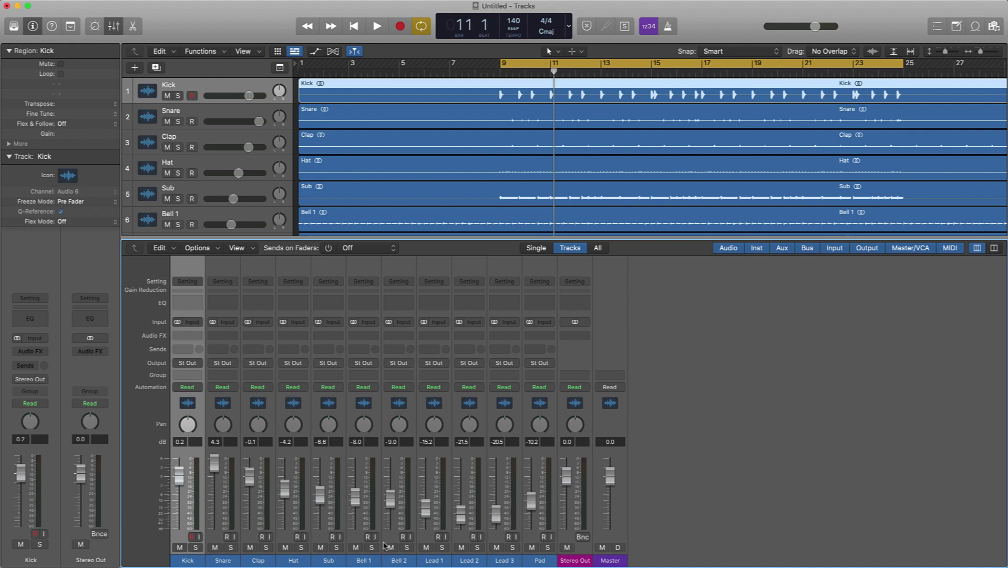
Route the outputs of the six melodic channels from Bell 1 through Pad together to Bus 1
{"action": "left_click_drag", "start_coordinate": [360, 561], "coordinate": [540, 565]}
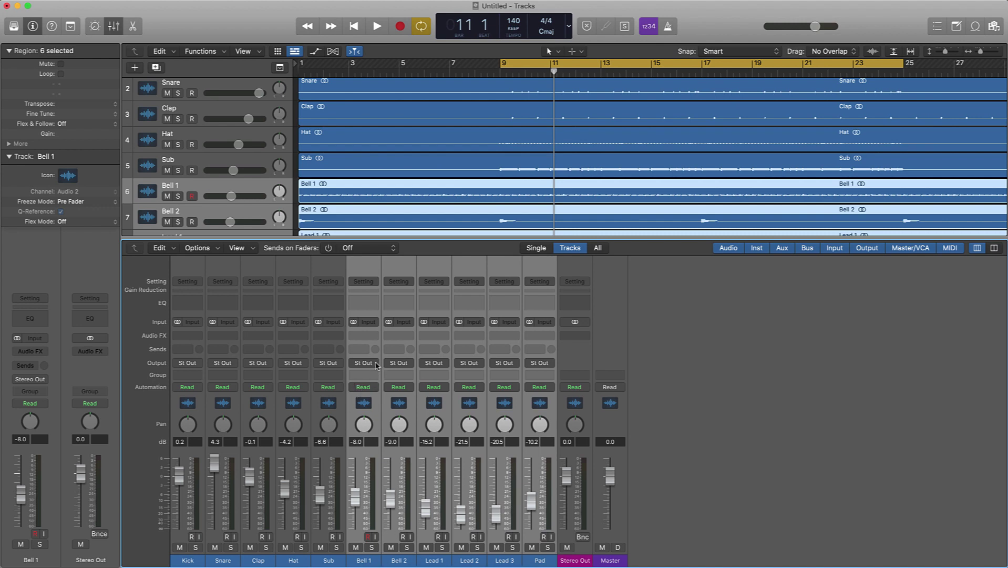
{"action": "left_click", "coordinate": [374, 363]}
{"action": "left_click", "coordinate": [377, 364]}
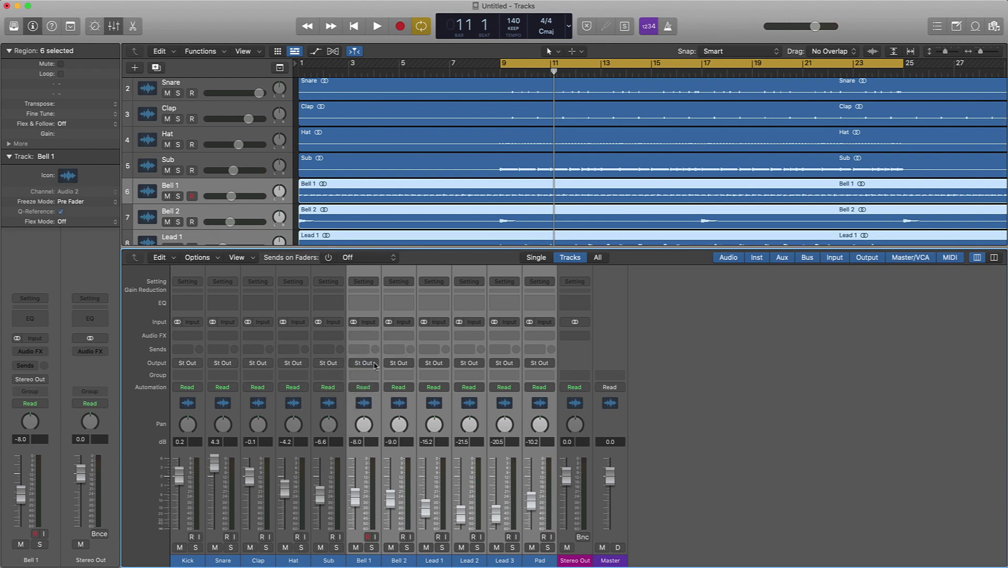
{"action": "left_click", "coordinate": [374, 363]}
{"action": "mouse_move", "coordinate": [381, 403]}
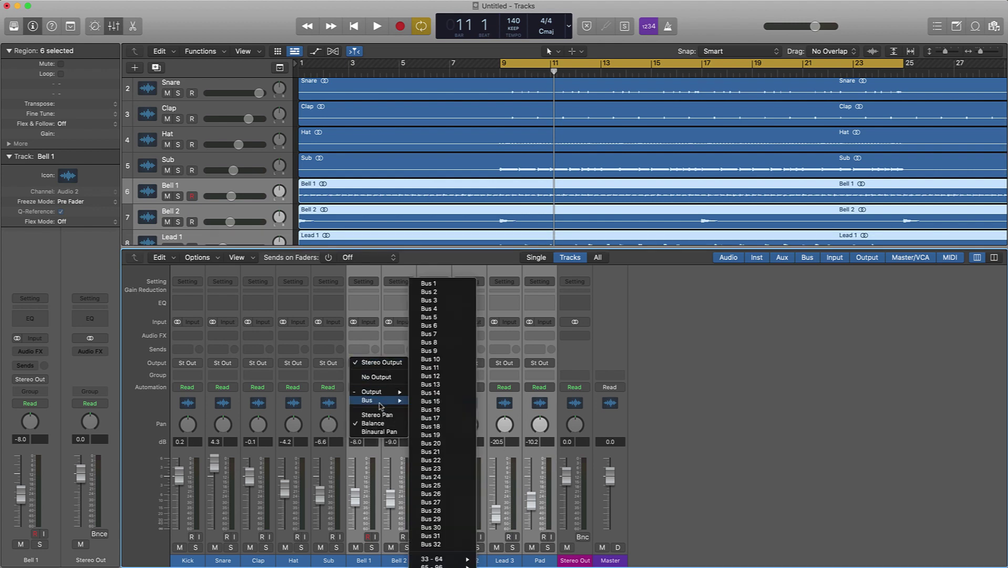
{"action": "left_click", "coordinate": [429, 284]}
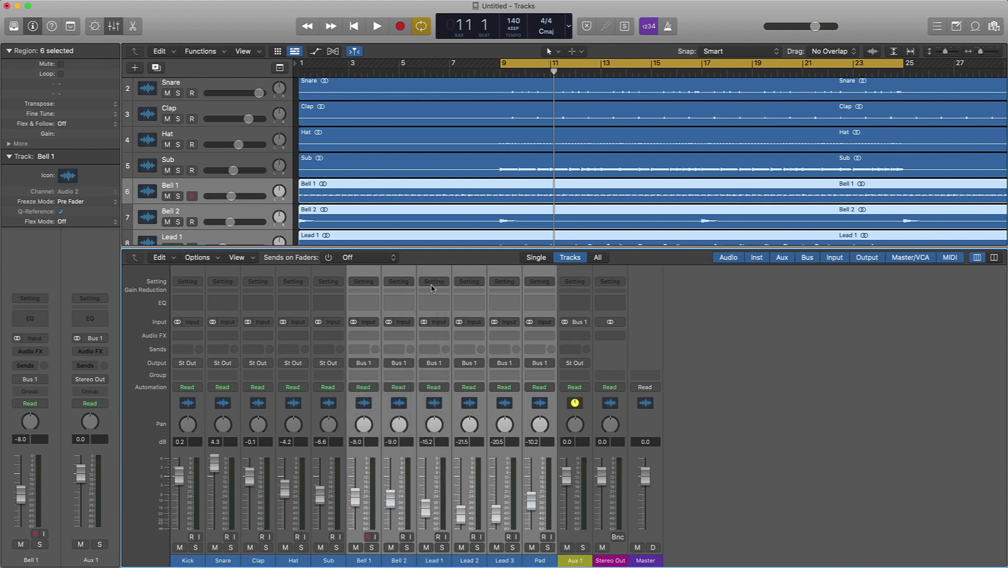
Rename the aux channel fed by Bus 1 as Melody
{"action": "left_click", "coordinate": [575, 563]}
{"action": "double_click", "coordinate": [575, 560]}
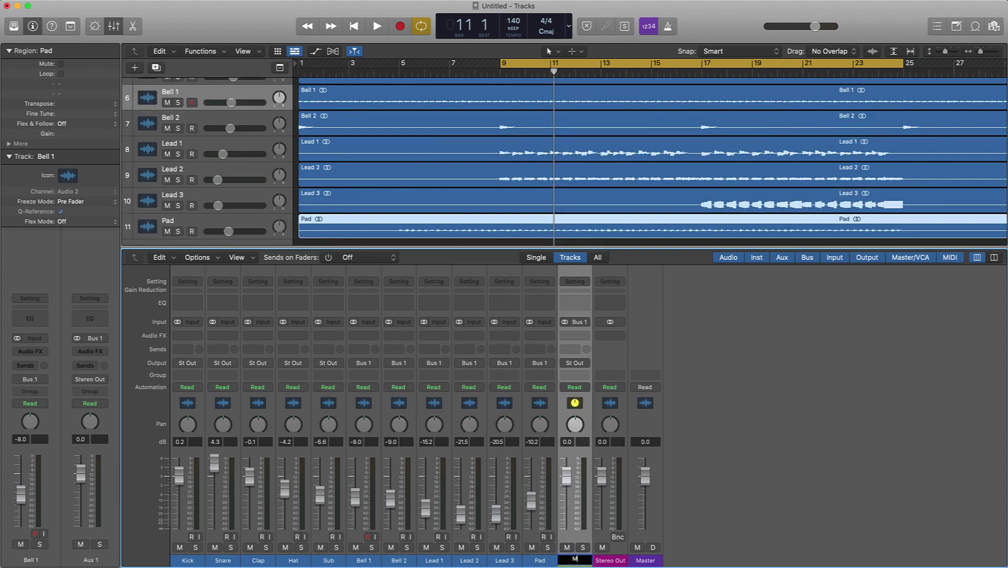
{"action": "type", "text": "Melody"}
{"action": "key", "text": "Return"}
Route the outputs of Kick, Snare, Clap and Hat together to Bus 2 and name its new aux channel Drums
{"action": "left_click_drag", "start_coordinate": [309, 563], "coordinate": [188, 562]}
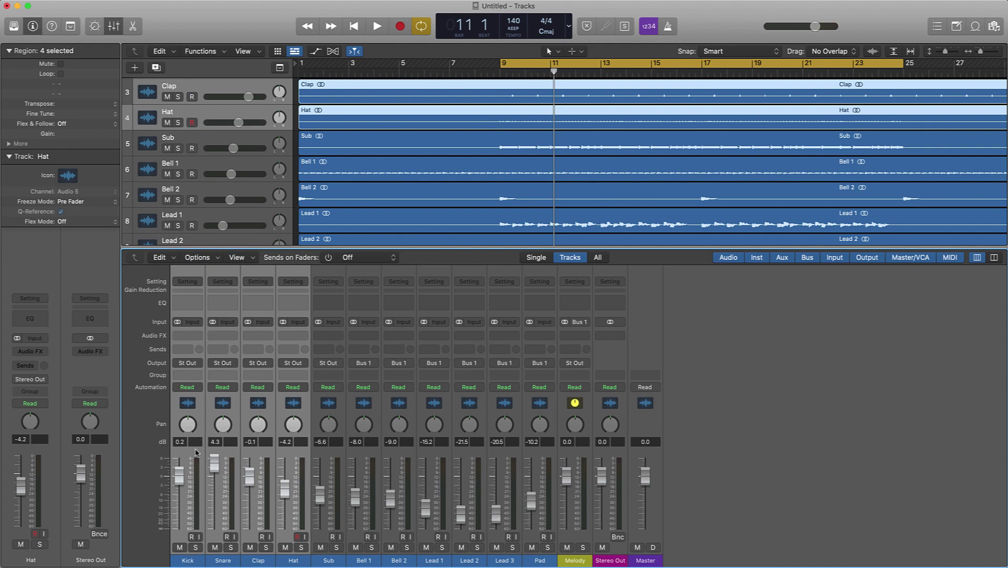
{"action": "left_click", "coordinate": [191, 367]}
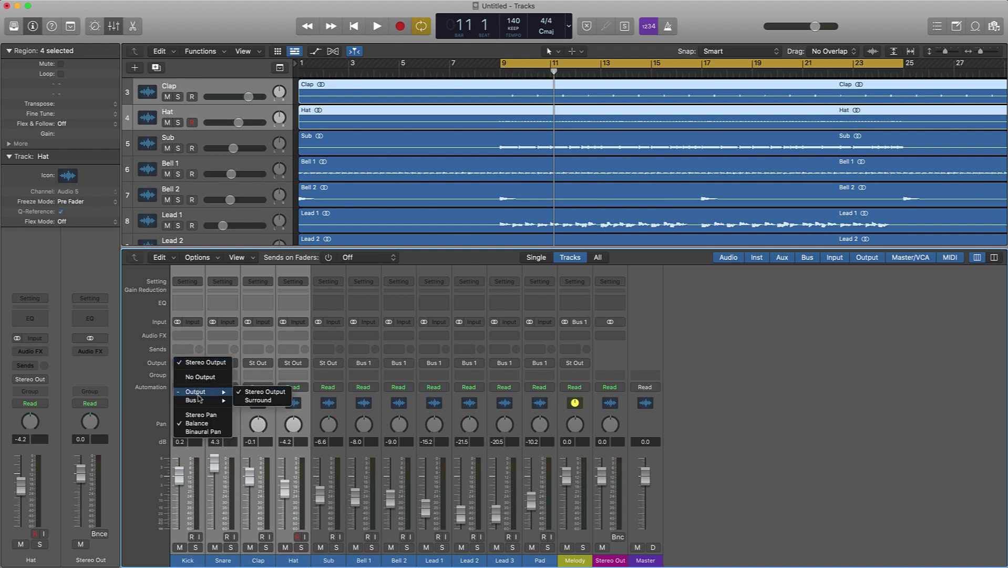
{"action": "mouse_move", "coordinate": [199, 402]}
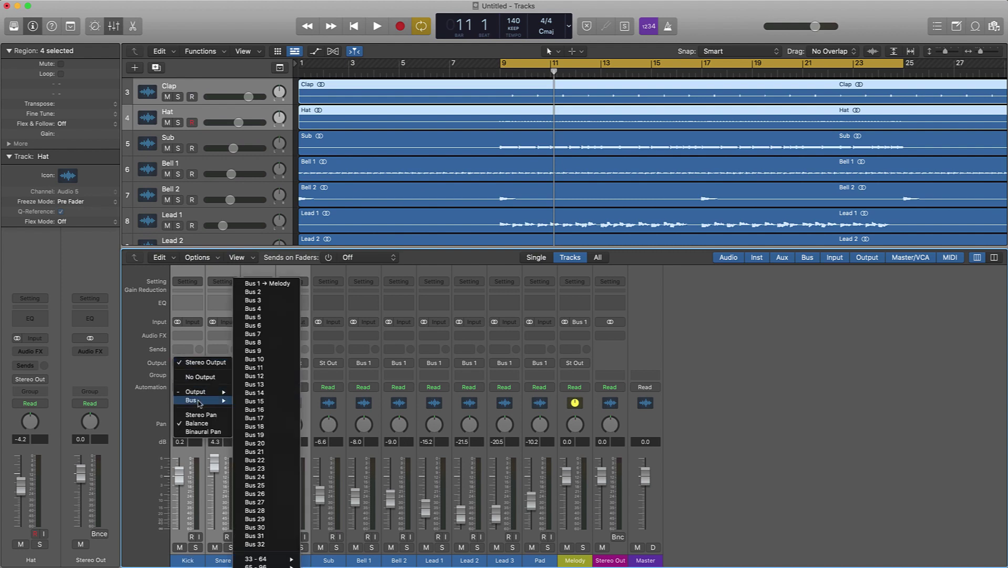
{"action": "left_click", "coordinate": [258, 293]}
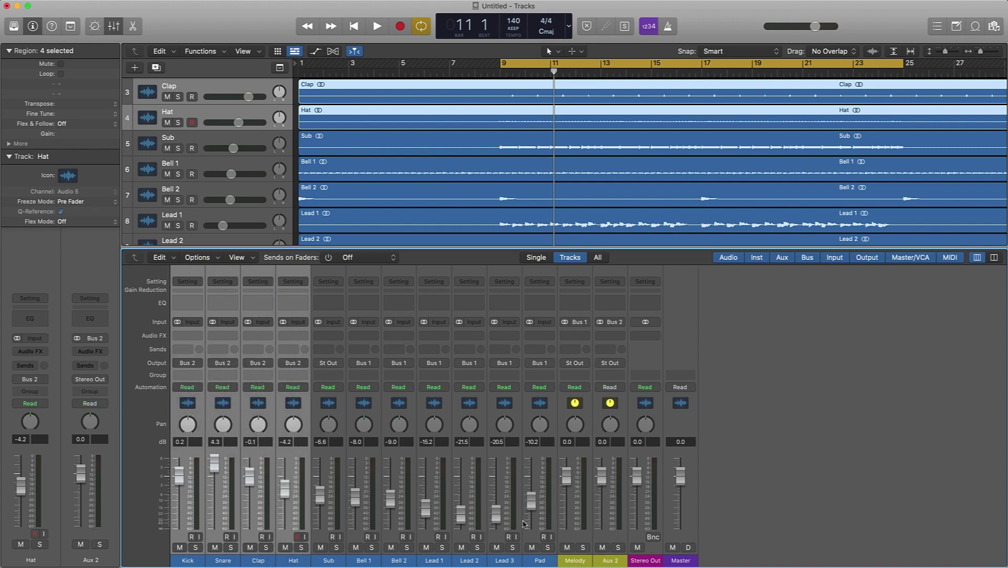
{"action": "double_click", "coordinate": [610, 560]}
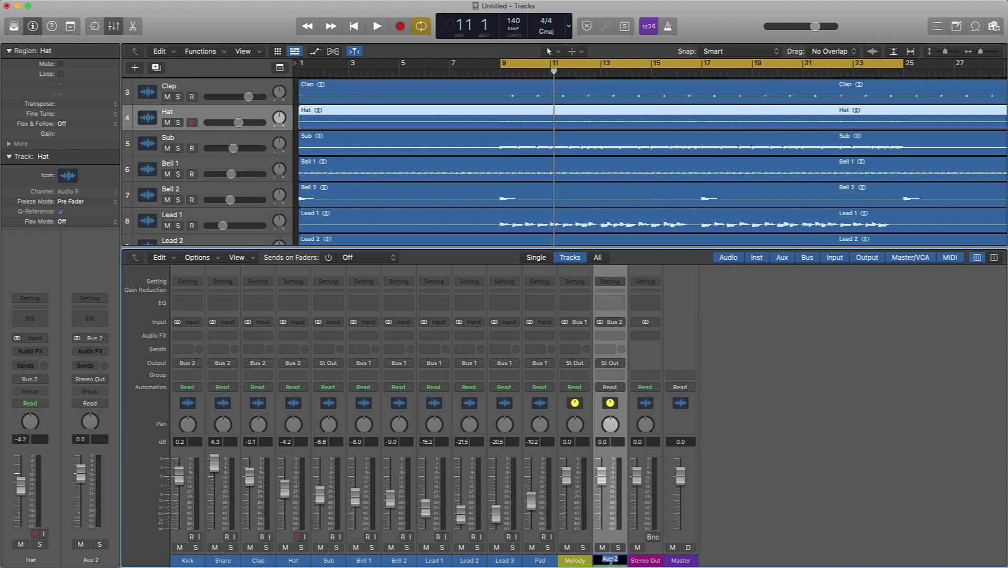
{"action": "type", "text": "Drums"}
{"action": "key", "text": "Return"}
Play the cycle range to check the Melody and Drums buses by muting each in turn, and leave both unmuted with playback stopped
{"action": "key", "text": "space"}
{"action": "left_click", "coordinate": [568, 548]}
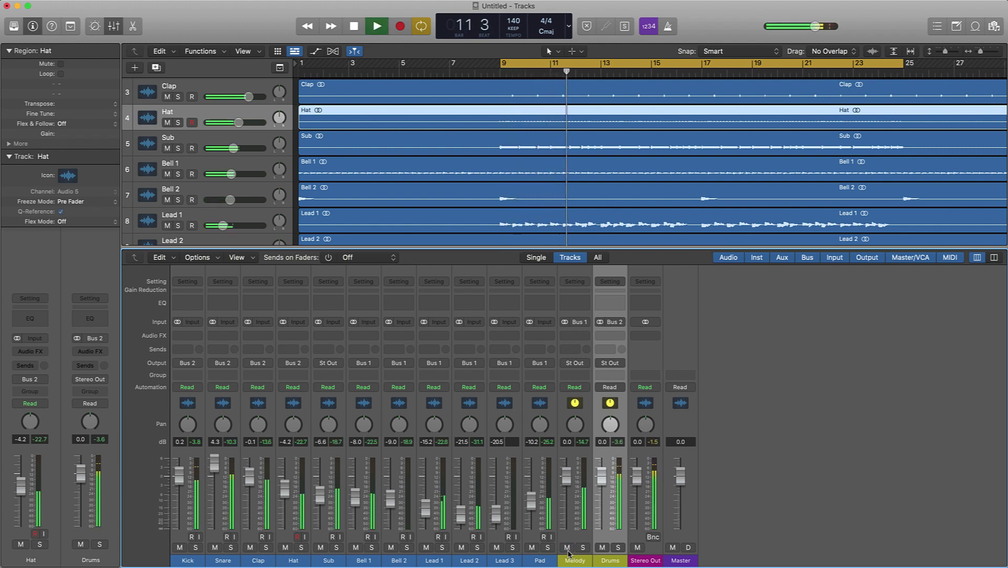
{"action": "left_click", "coordinate": [567, 549]}
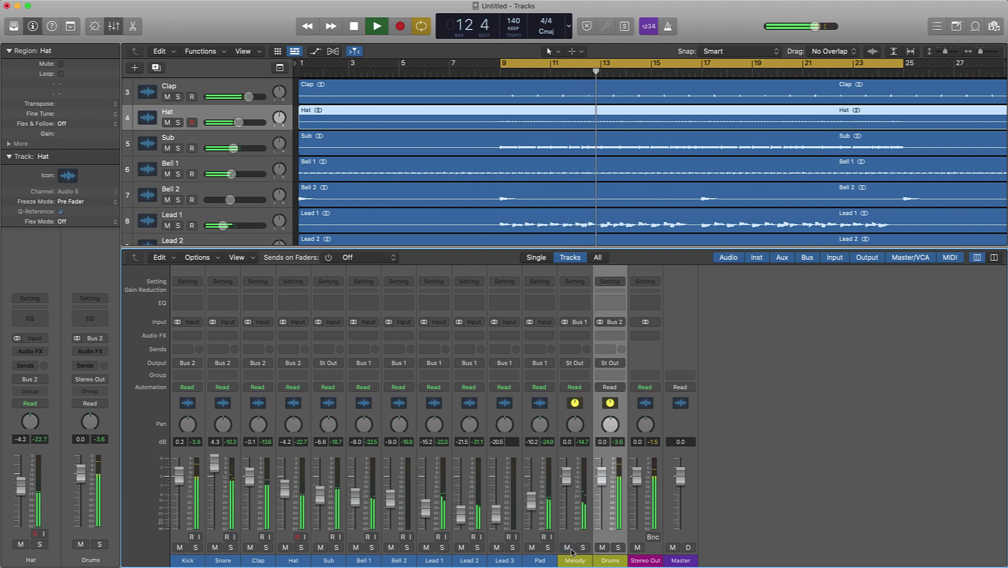
{"action": "key", "text": "space"}
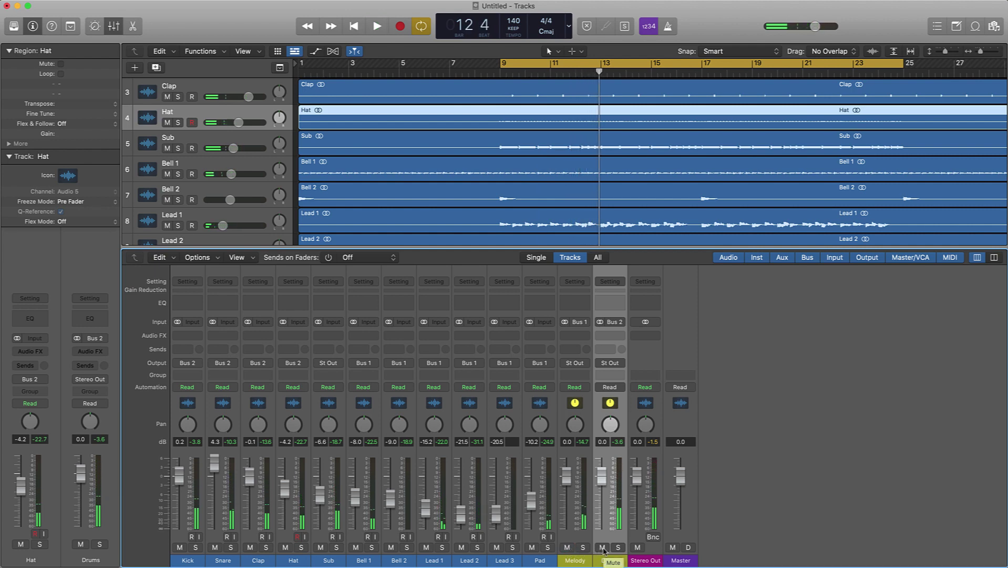
{"action": "left_click", "coordinate": [603, 548]}
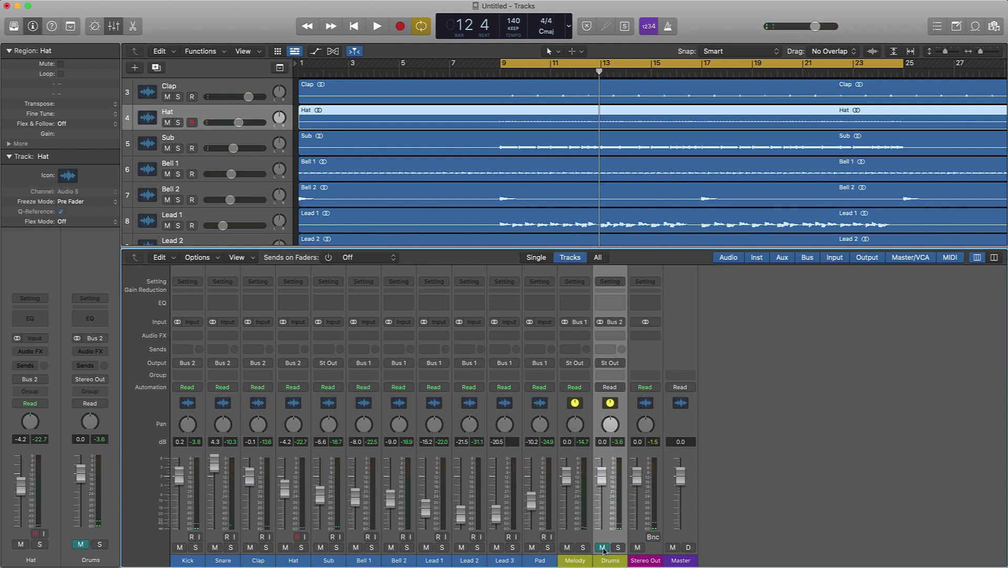
{"action": "key", "text": "space"}
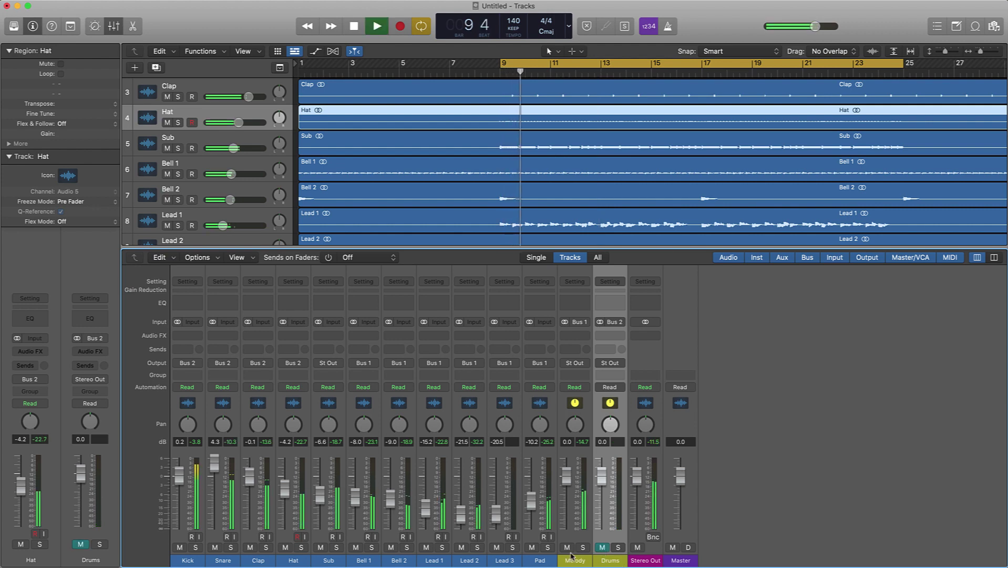
{"action": "key", "text": "space"}
{"action": "left_click", "coordinate": [603, 547]}
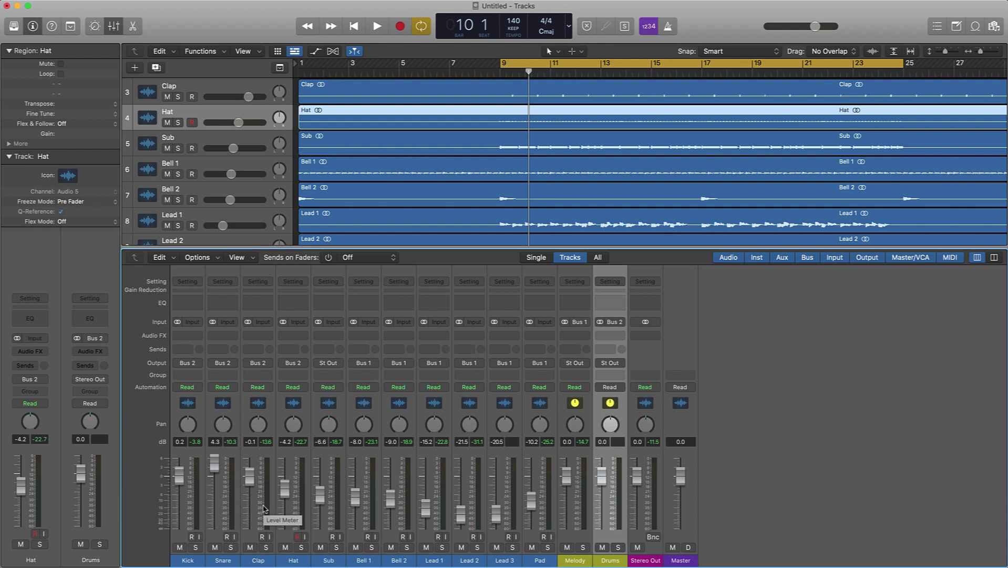
Add a Channel EQ to the Snare and enable its low-cut filter with a 48 dB/Oct slope and a raised cutoff frequency
{"action": "left_click", "coordinate": [222, 560]}
{"action": "left_click", "coordinate": [225, 304]}
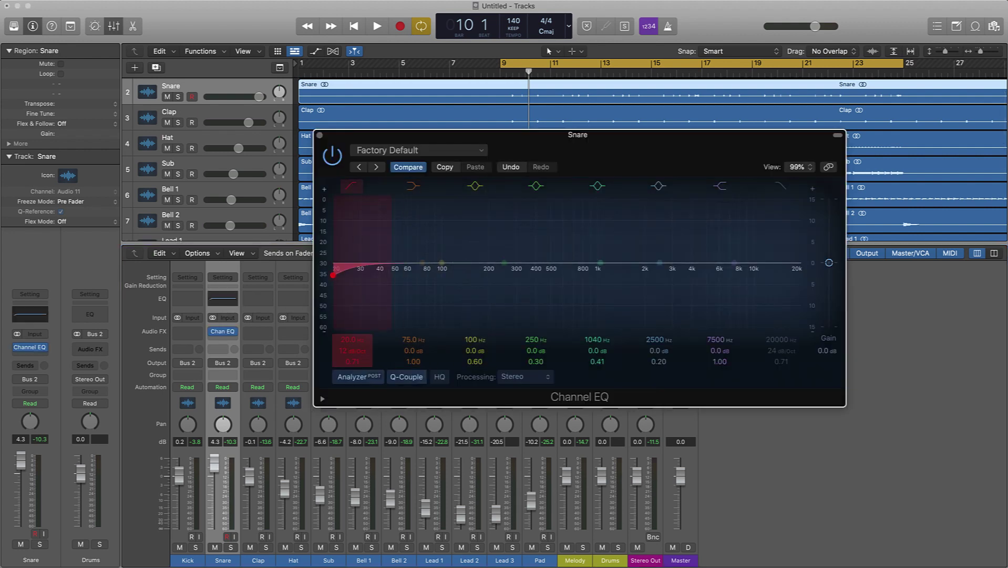
{"action": "left_click_drag", "start_coordinate": [355, 338], "coordinate": [444, 529]}
{"action": "left_click", "coordinate": [319, 136]}
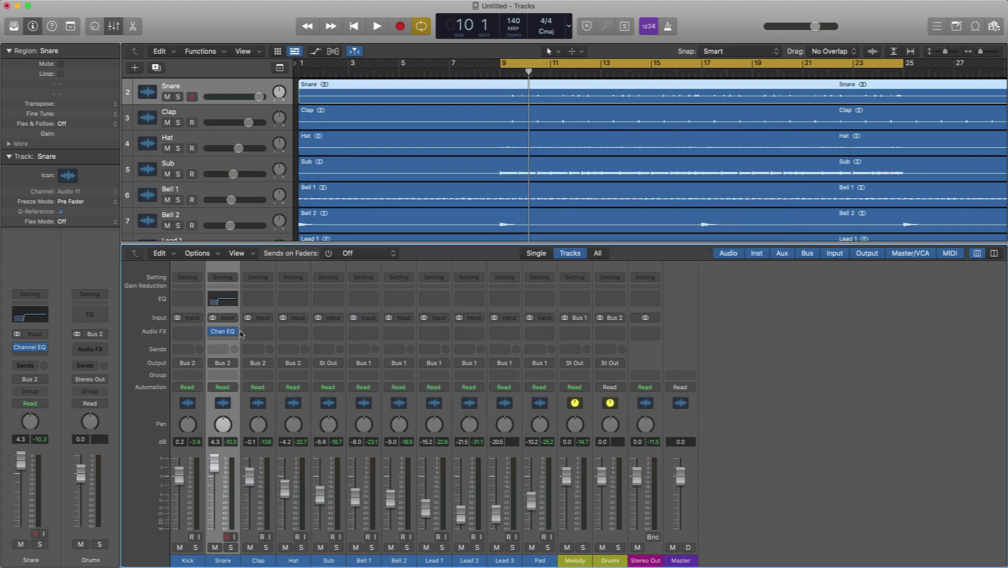
Add a Channel EQ to the Clap with a 48 dB/Oct low cut at about 125 Hz
{"action": "left_click", "coordinate": [256, 301]}
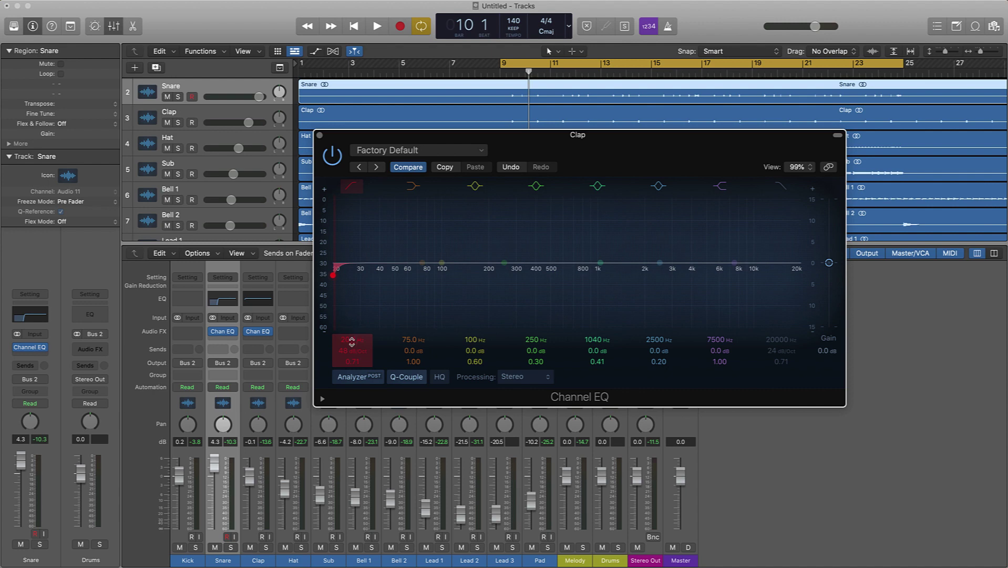
{"action": "left_click_drag", "start_coordinate": [352, 342], "coordinate": [352, 315]}
{"action": "left_click", "coordinate": [314, 128]}
{"action": "left_click", "coordinate": [320, 134]}
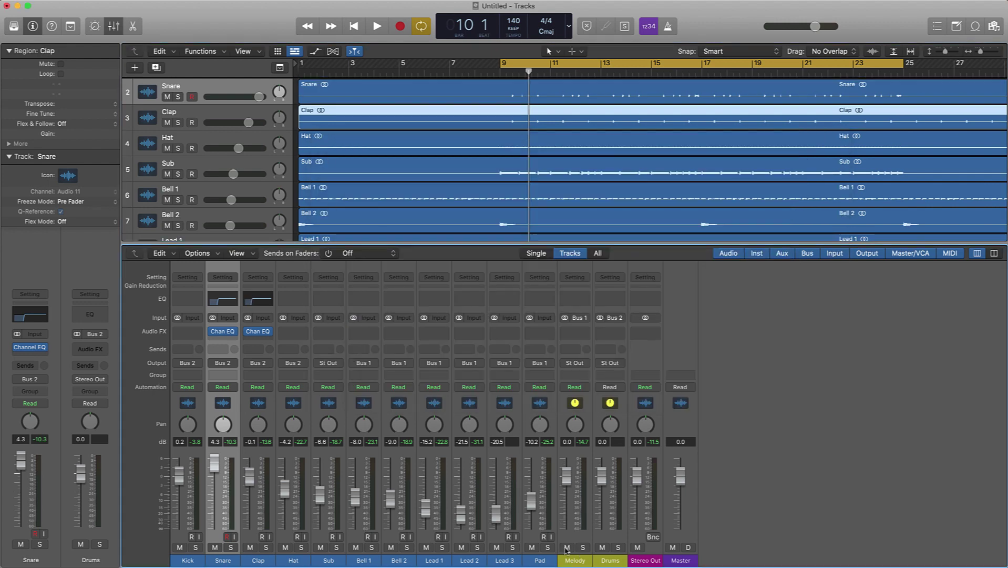
Mute Sub and Melody, play the cycle range and sweep the Clap EQ's low-cut frequency up to just under 500 Hz
{"action": "left_click", "coordinate": [321, 548]}
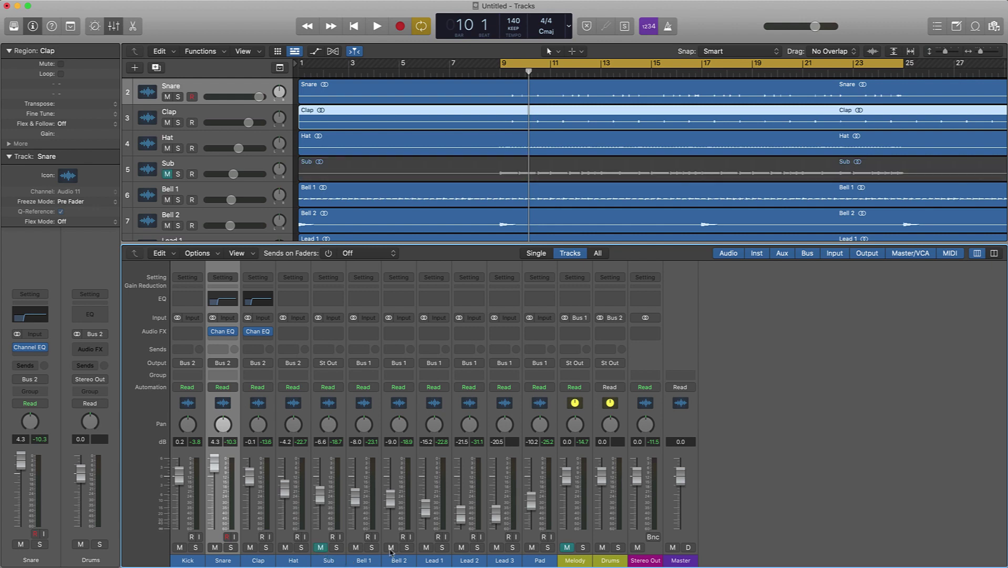
{"action": "key", "text": "space"}
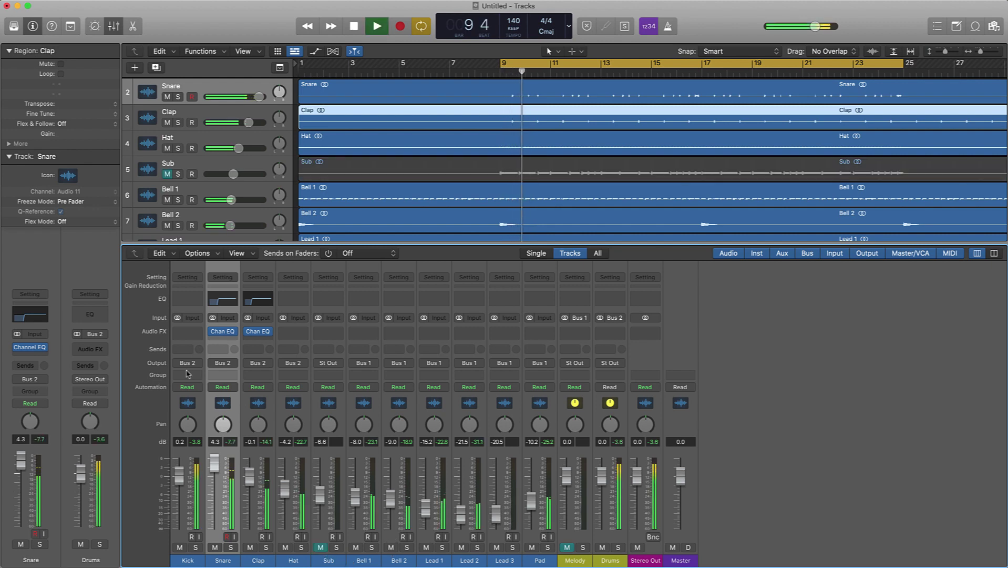
{"action": "left_click", "coordinate": [258, 331]}
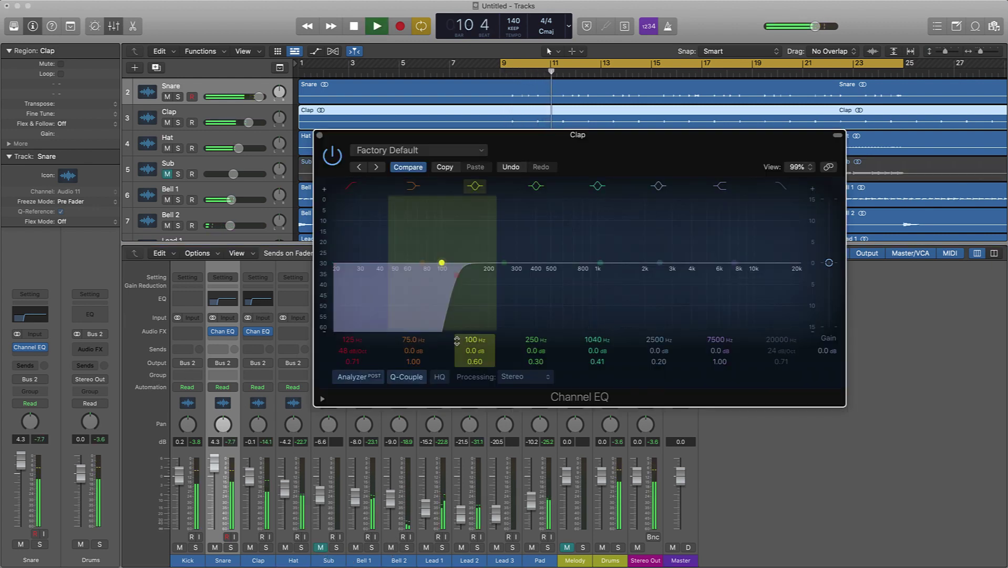
{"action": "left_click_drag", "start_coordinate": [340, 338], "coordinate": [340, 313]}
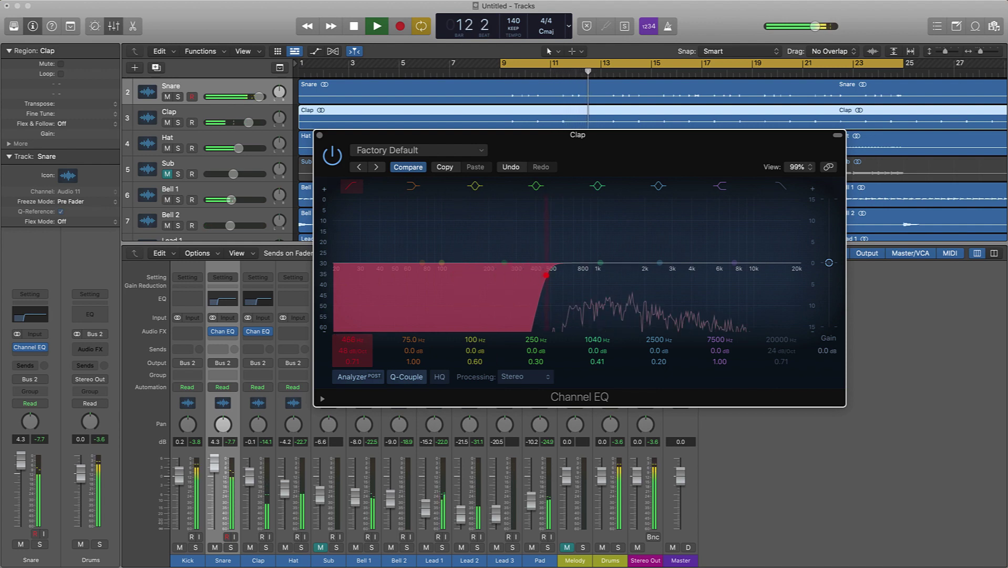
{"action": "left_click", "coordinate": [319, 135]}
Lower the Snare EQ's low-cut frequency to about 91.5 Hz while listening, and stop playback
{"action": "left_click", "coordinate": [221, 298]}
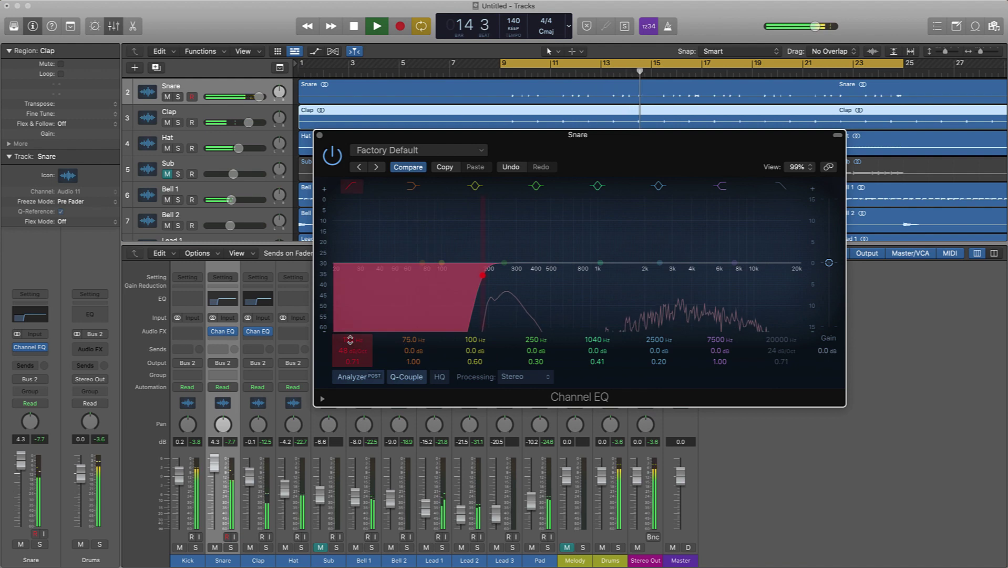
{"action": "left_click_drag", "start_coordinate": [350, 339], "coordinate": [351, 368]}
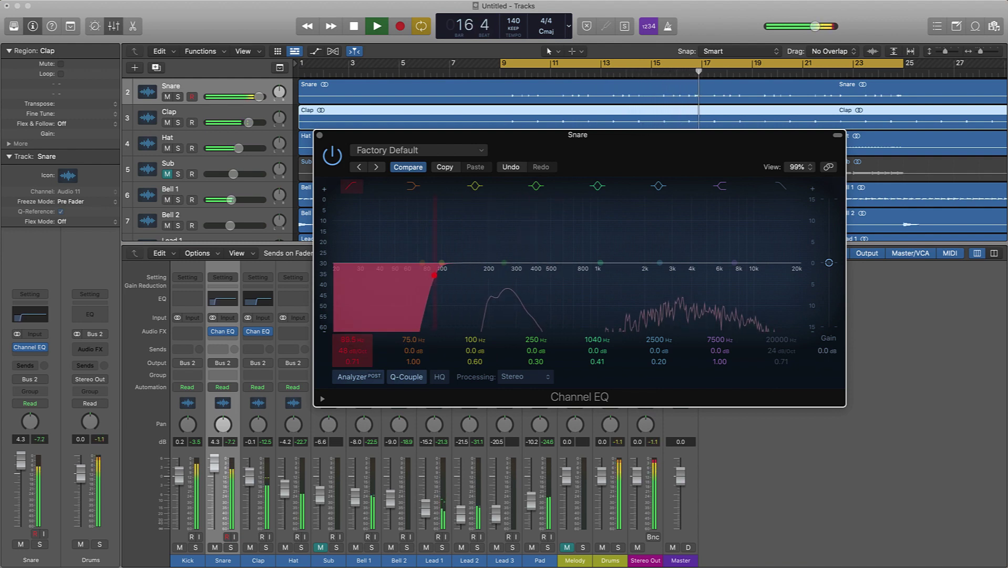
{"action": "key", "text": "space"}
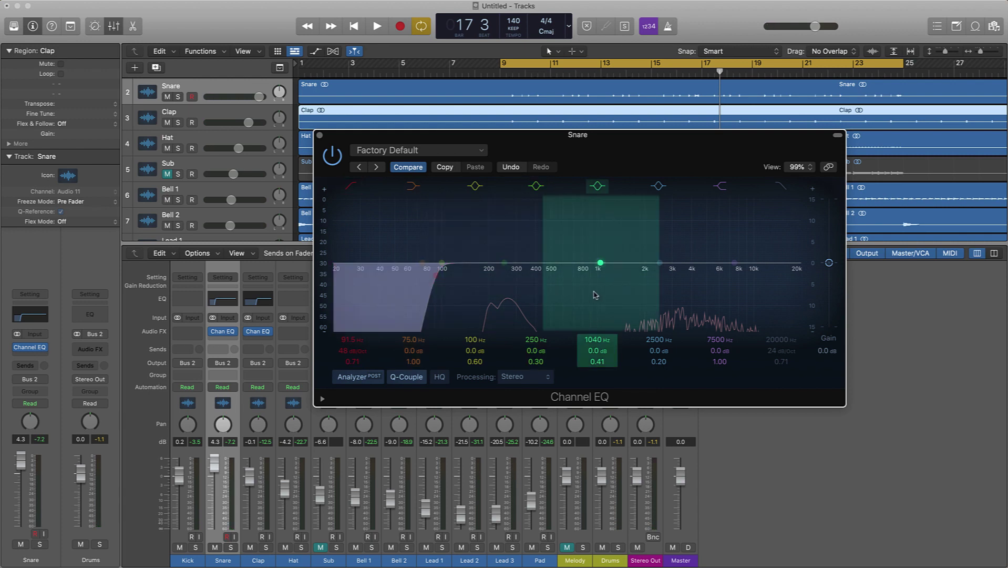
Add a Channel EQ to the Hat, enable its low cut, and raise the cutoff frequency and steepen the slope while listening
{"action": "left_click", "coordinate": [320, 135]}
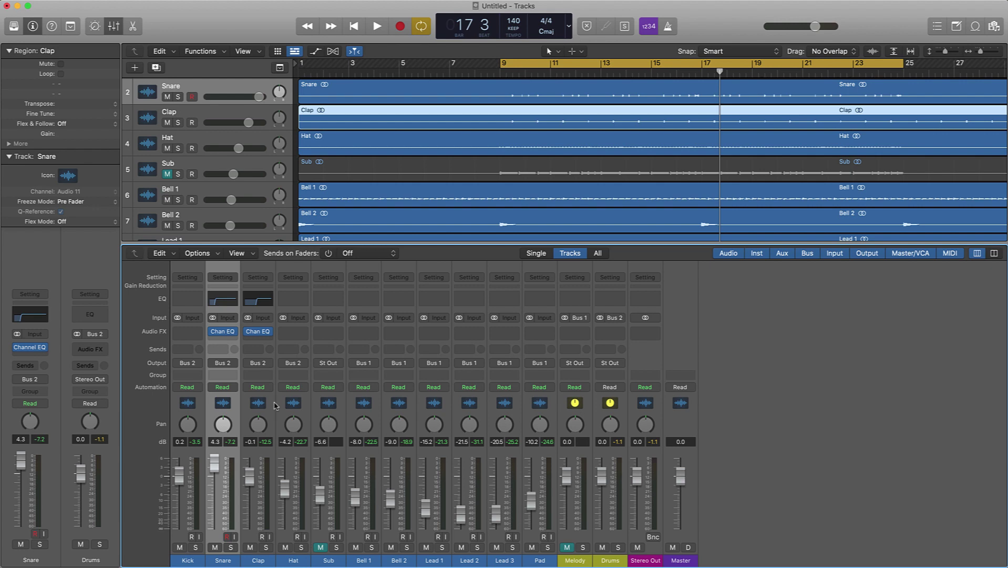
{"action": "left_click", "coordinate": [287, 300]}
{"action": "left_click", "coordinate": [353, 187]}
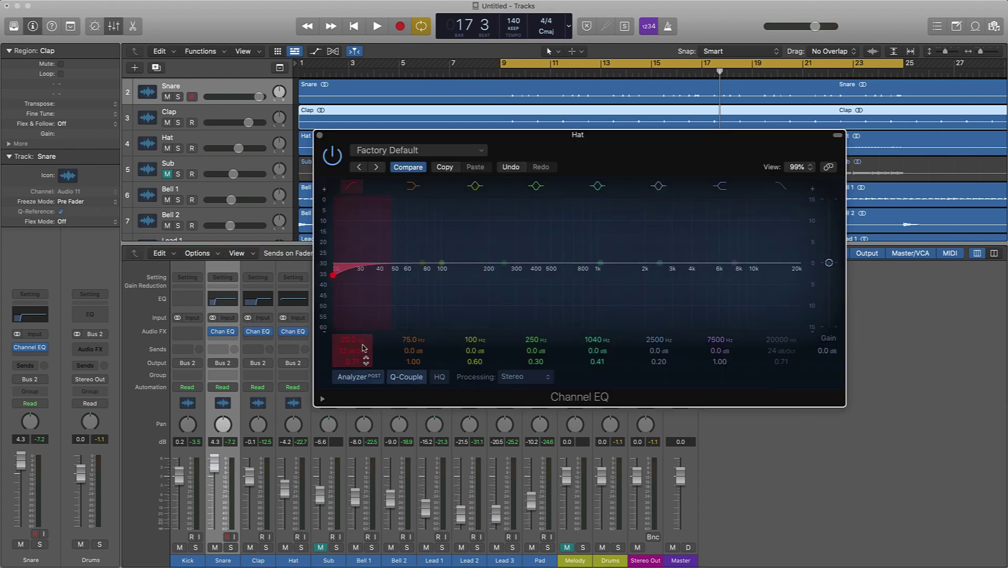
{"action": "left_click_drag", "start_coordinate": [347, 339], "coordinate": [347, 292]}
{"action": "key", "text": "space"}
{"action": "mouse_move", "coordinate": [348, 348]}
{"action": "left_mouse_down"}
{"action": "mouse_move", "coordinate": [348, 315]}
{"action": "mouse_move", "coordinate": [348, 337]}
{"action": "left_mouse_up"}
{"action": "left_click", "coordinate": [321, 136]}
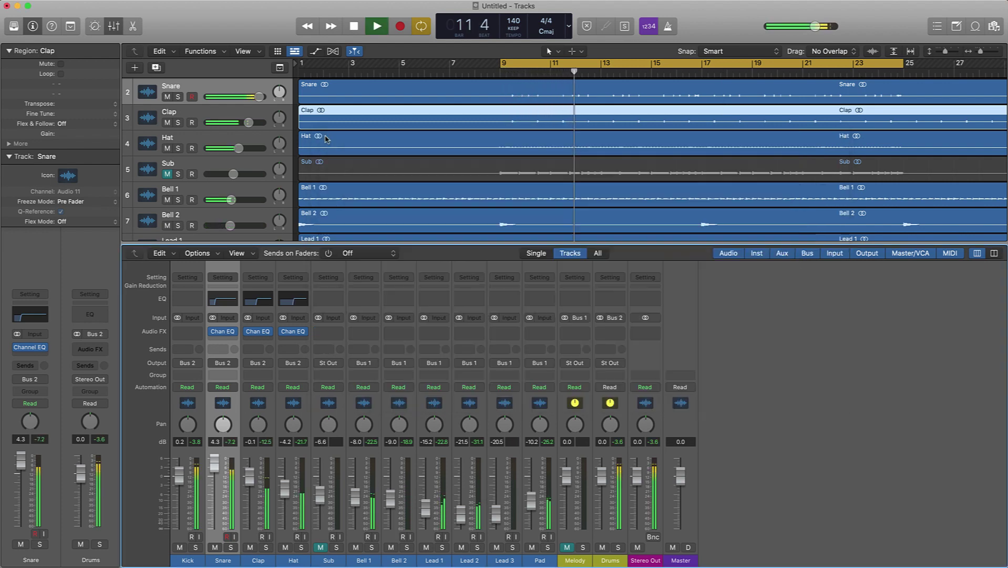
{"action": "key", "text": "space"}
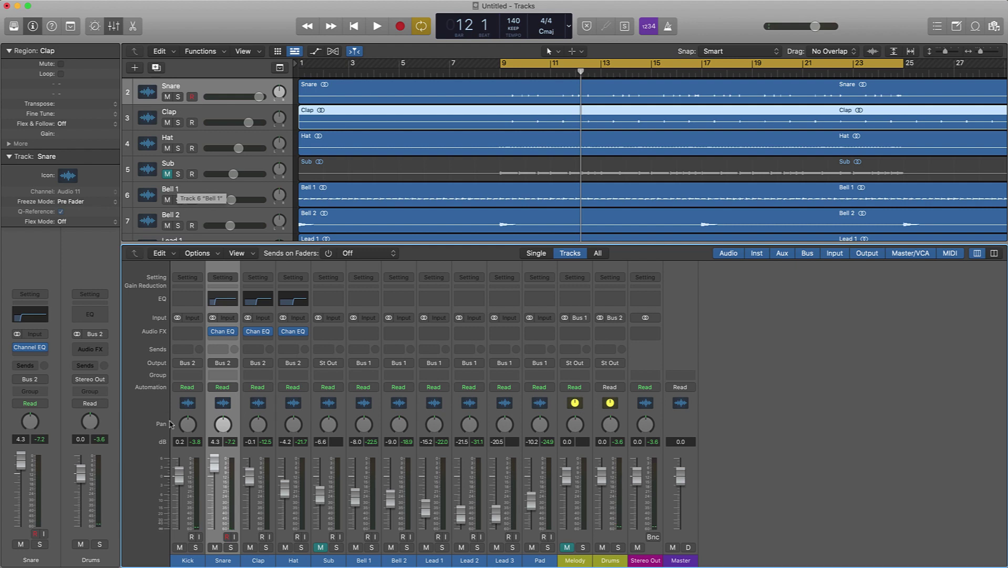
Unmute the Sub and play the cycle range to hear it with the drums
{"action": "left_click", "coordinate": [320, 547]}
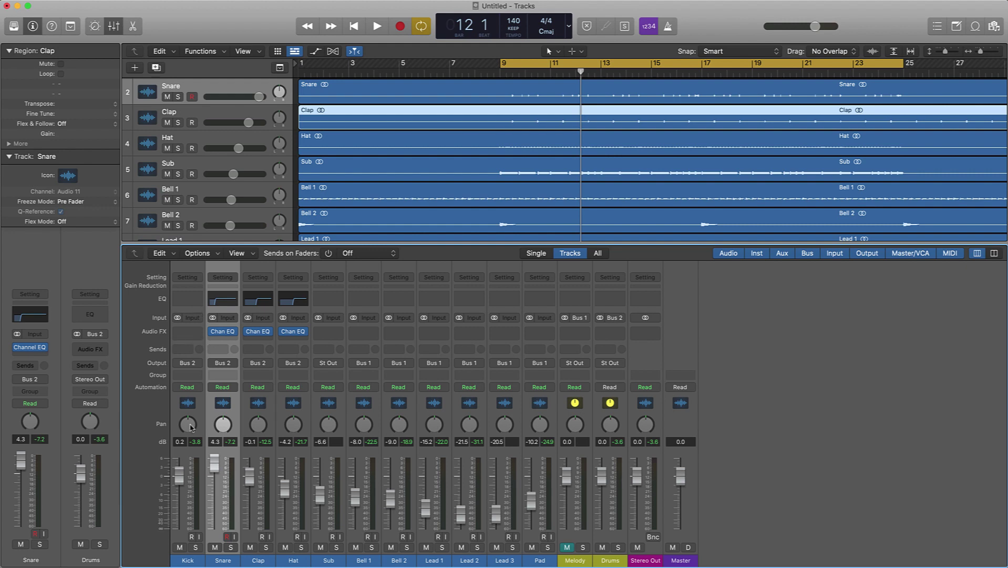
{"action": "key", "text": "space"}
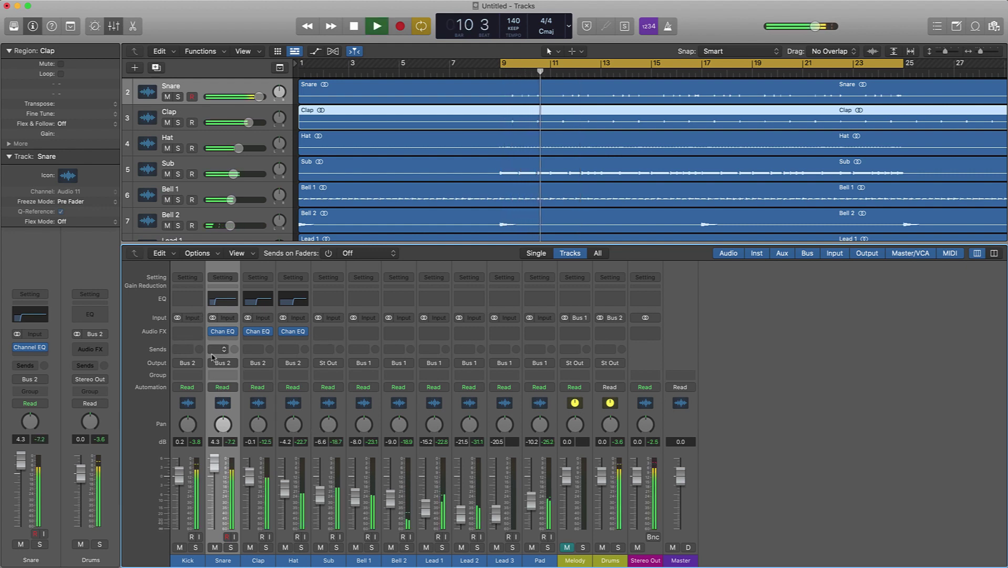
{"action": "key", "text": "space"}
Add a Channel EQ to the Kick with a 48 dB/Oct low cut at about 35 Hz, fine-tuning the cutoff during playback
{"action": "left_click", "coordinate": [188, 299]}
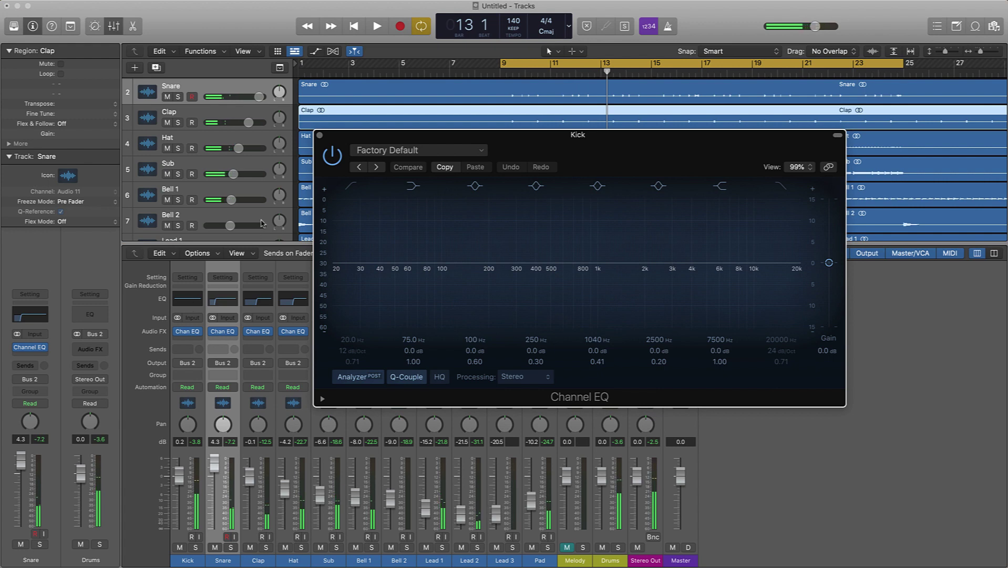
{"action": "left_click", "coordinate": [368, 317]}
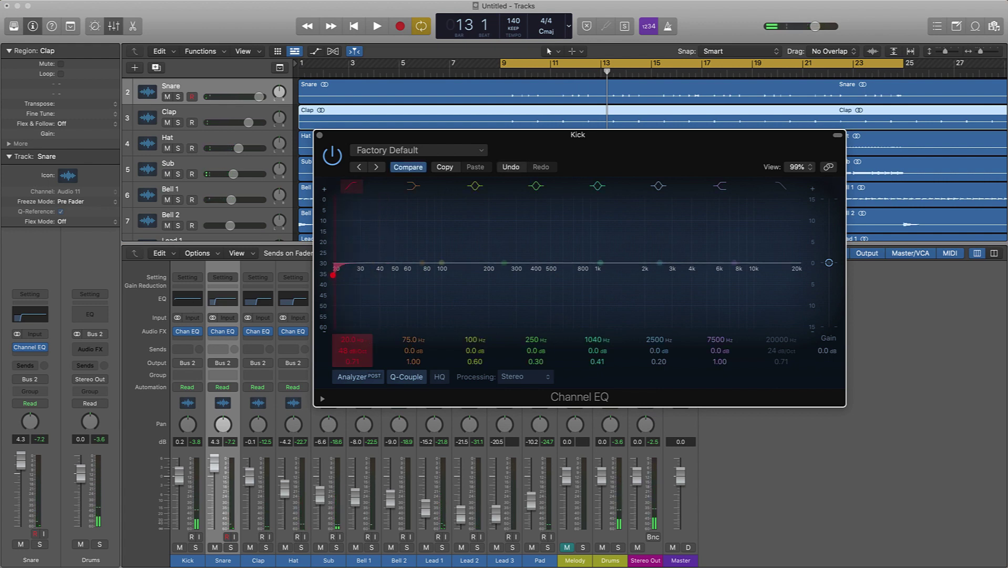
{"action": "left_click_drag", "start_coordinate": [348, 342], "coordinate": [348, 328]}
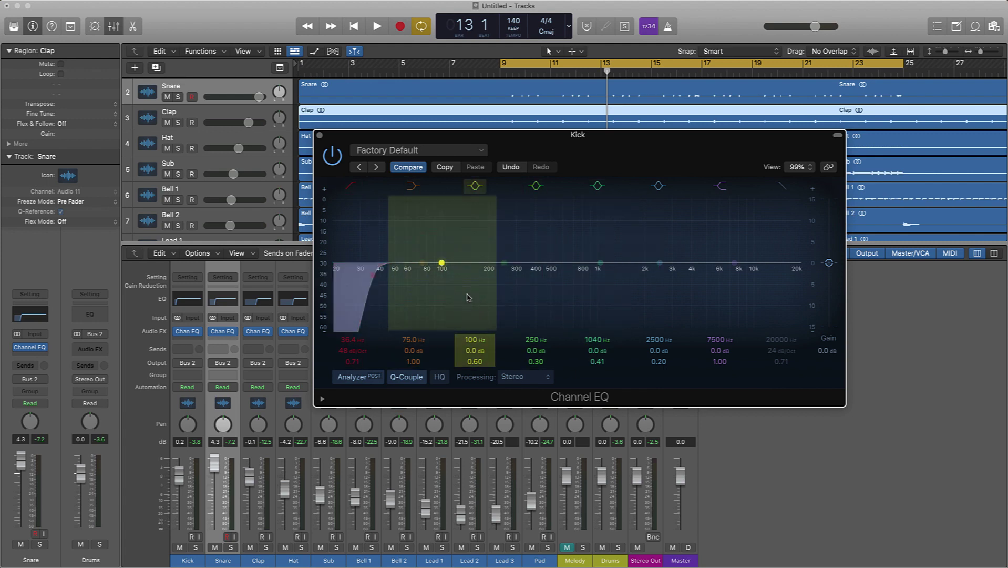
{"action": "key", "text": "space"}
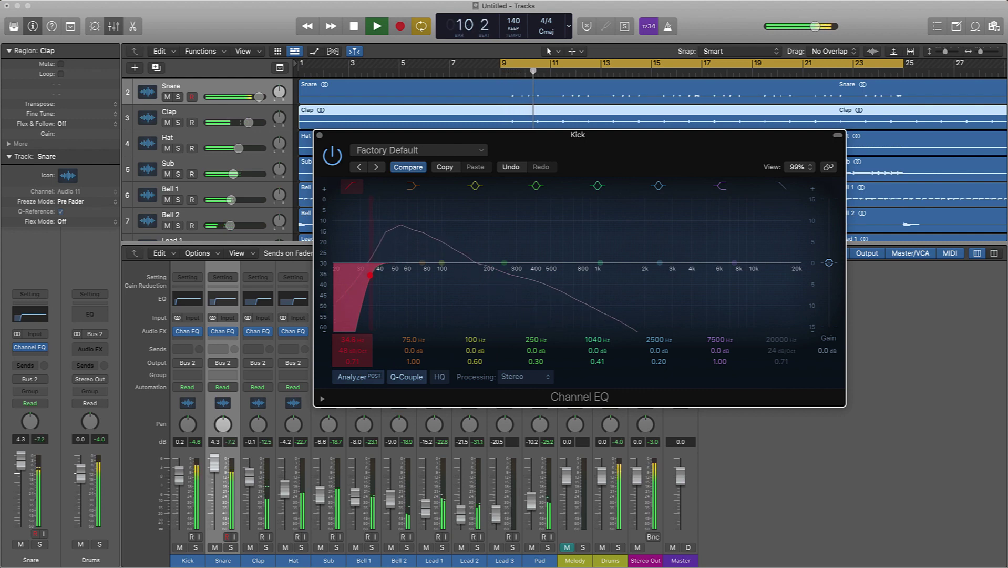
{"action": "mouse_move", "coordinate": [373, 275]}
{"action": "left_mouse_down"}
{"action": "mouse_move", "coordinate": [359, 275]}
{"action": "mouse_move", "coordinate": [369, 274]}
{"action": "left_mouse_up"}
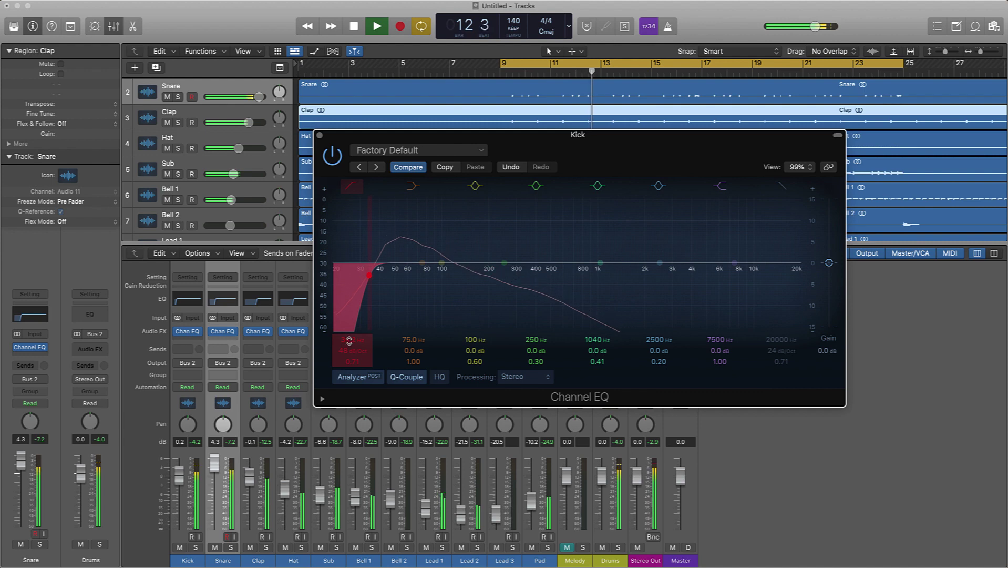
{"action": "left_click", "coordinate": [319, 136]}
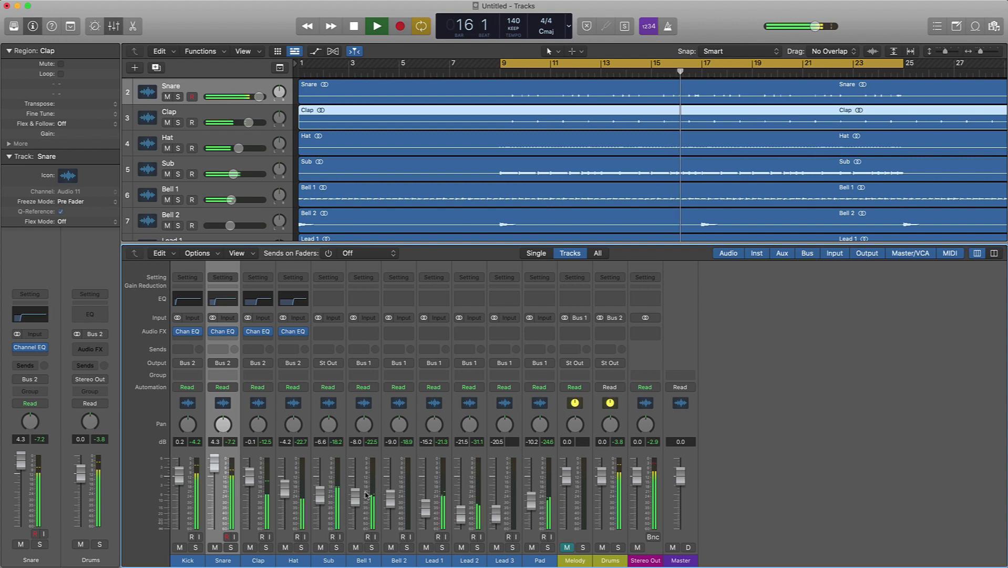
Unmute the Melody bus, restart playback and mute Lead 1, Lead 2, Lead 3 and Pad
{"action": "key", "text": "space"}
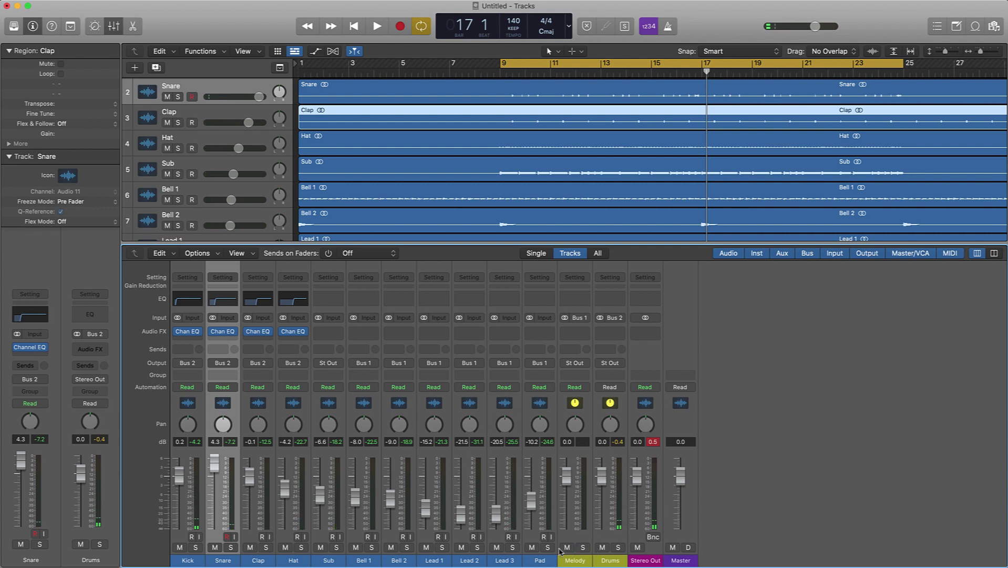
{"action": "key", "text": "space"}
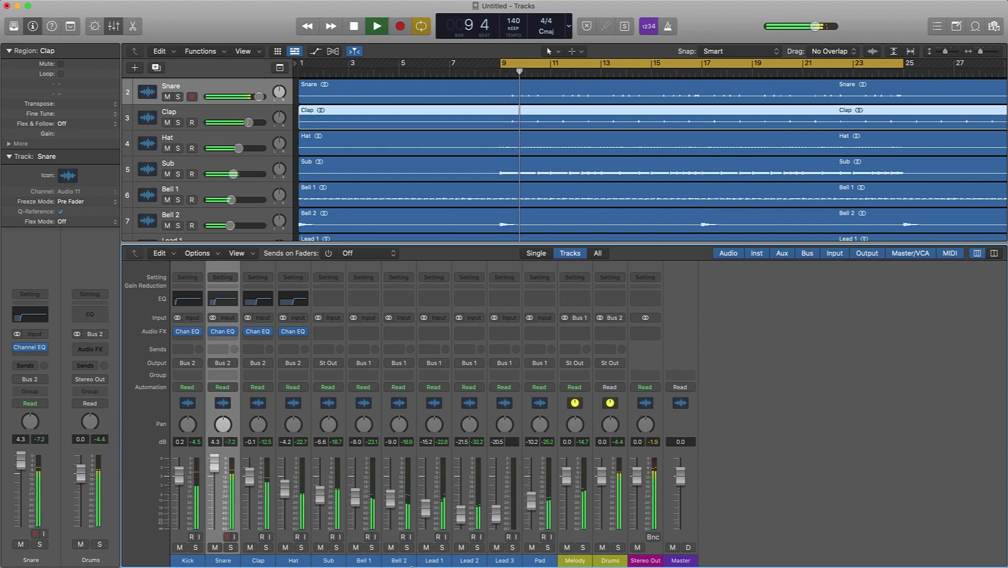
{"action": "left_click_drag", "start_coordinate": [426, 547], "coordinate": [531, 547]}
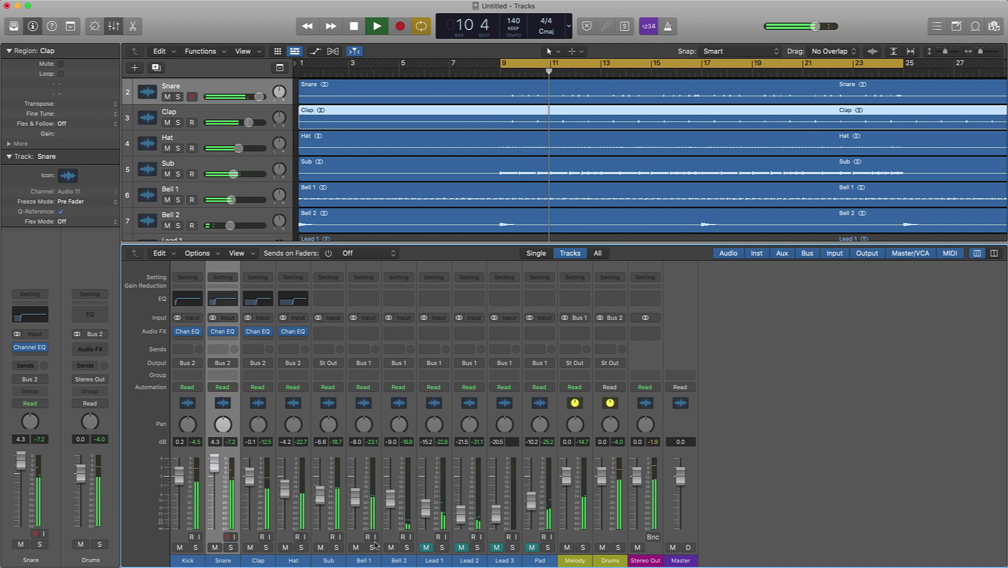
Add a Channel EQ to Bell 1 with a 48 dB/Oct low cut at about 374 Hz
{"action": "left_click", "coordinate": [364, 298]}
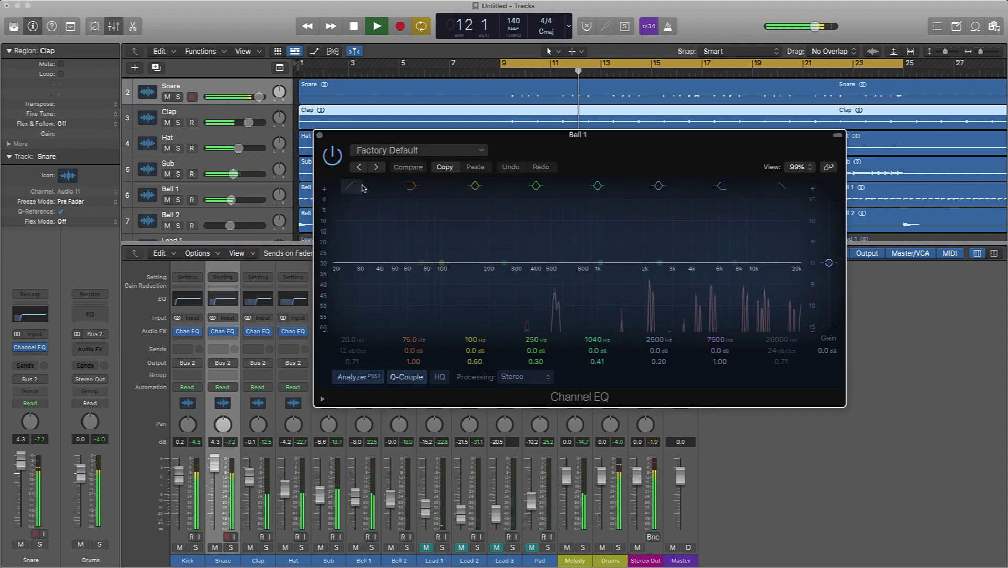
{"action": "left_click_drag", "start_coordinate": [360, 350], "coordinate": [359, 297]}
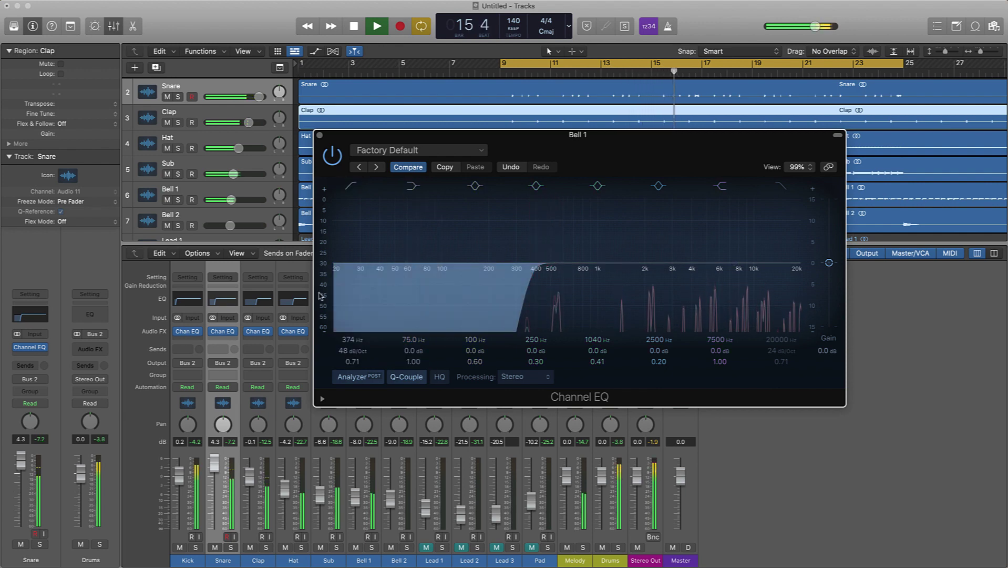
{"action": "left_click", "coordinate": [320, 136]}
Add a Channel EQ to Bell 2 with a 48 dB/Oct low cut at about 214 Hz
{"action": "left_click", "coordinate": [398, 299]}
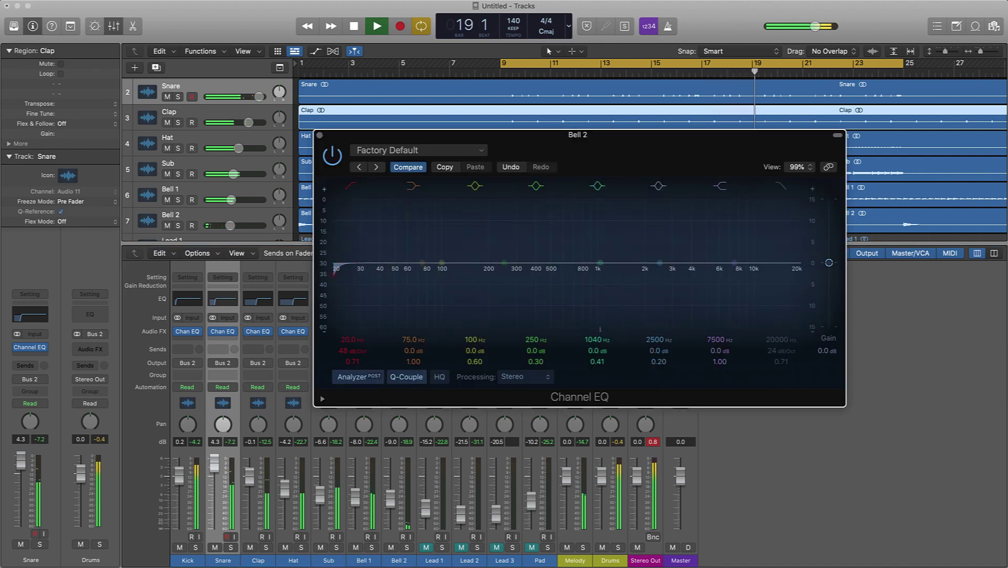
{"action": "left_click_drag", "start_coordinate": [354, 342], "coordinate": [355, 284]}
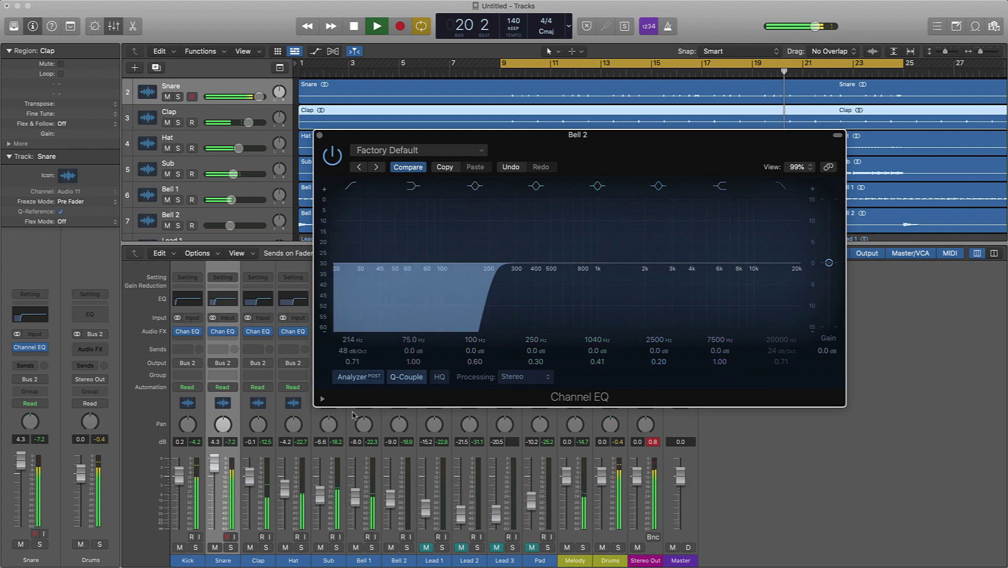
{"action": "left_click", "coordinate": [318, 135]}
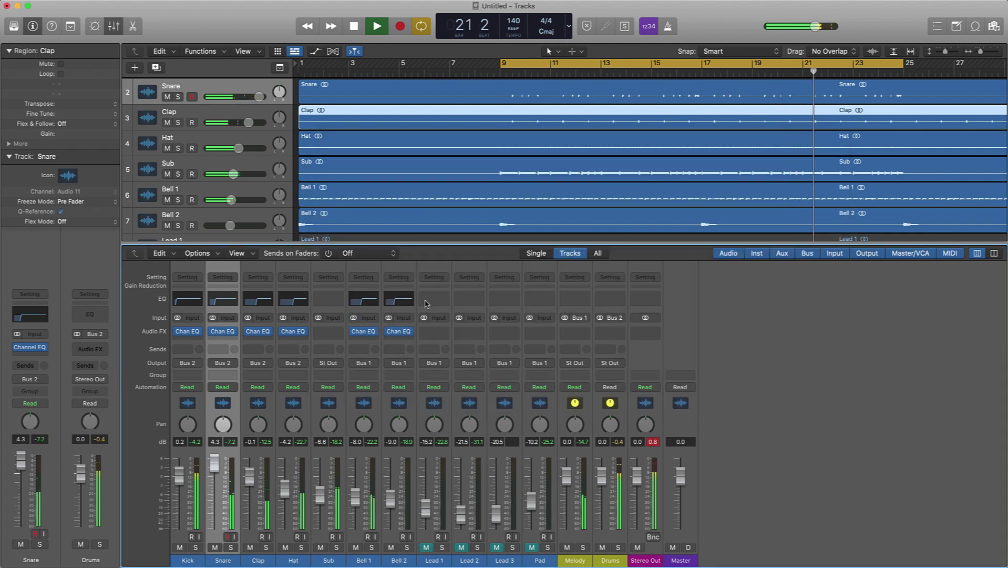
Unmute Lead 1, add a Channel EQ with a 48 dB/Oct low cut at about 180 Hz, and raise its level to -13.2 dB
{"action": "left_click", "coordinate": [425, 547]}
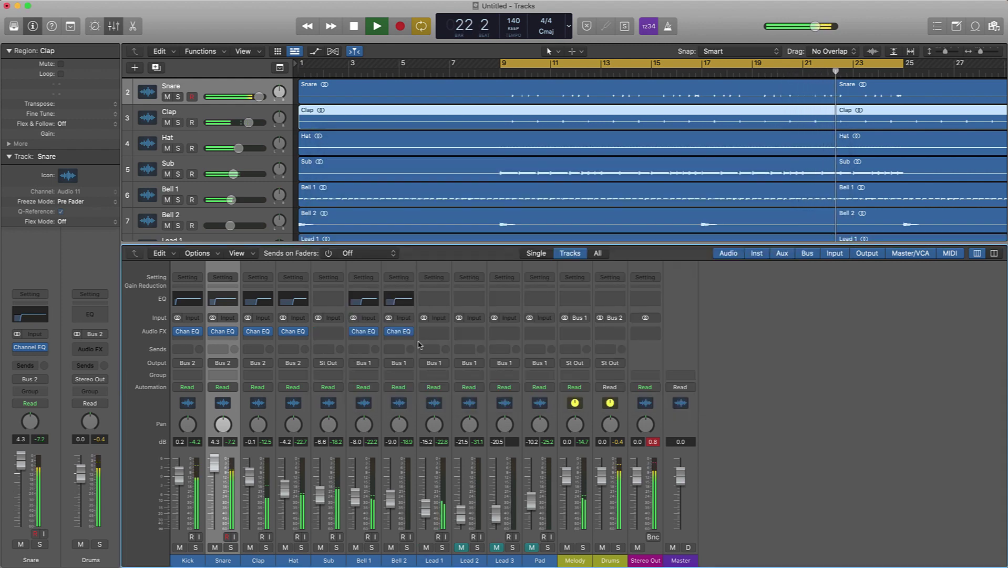
{"action": "left_click", "coordinate": [433, 298]}
{"action": "left_click", "coordinate": [352, 186]}
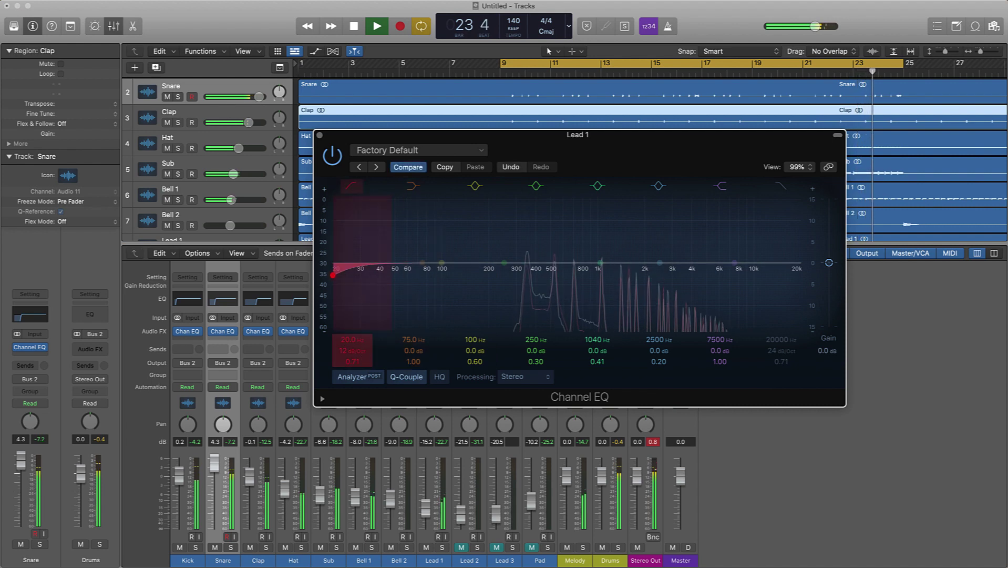
{"action": "left_click_drag", "start_coordinate": [362, 351], "coordinate": [363, 336]}
{"action": "left_click_drag", "start_coordinate": [334, 274], "coordinate": [482, 274]}
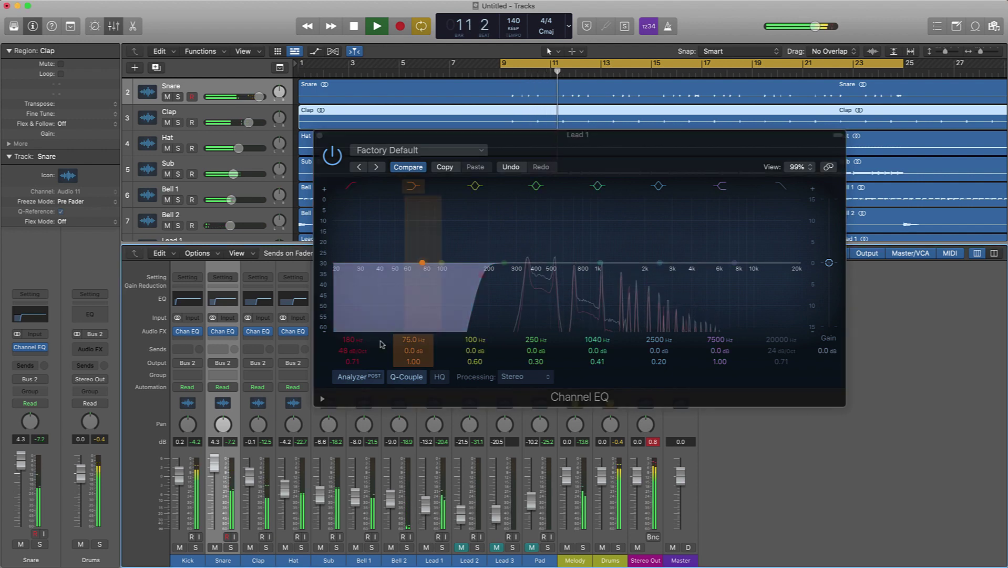
{"action": "left_click", "coordinate": [320, 135]}
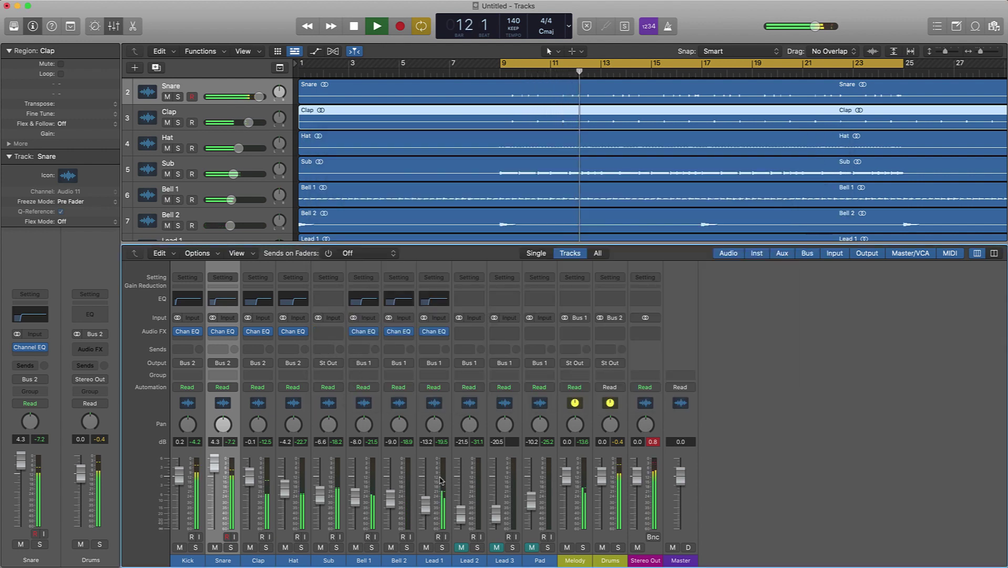
Unmute Lead 2, add a Channel EQ with a 48 dB/Oct low cut at about 188 Hz, and raise its level to -16.2 dB
{"action": "left_click", "coordinate": [461, 547]}
{"action": "left_click", "coordinate": [468, 300]}
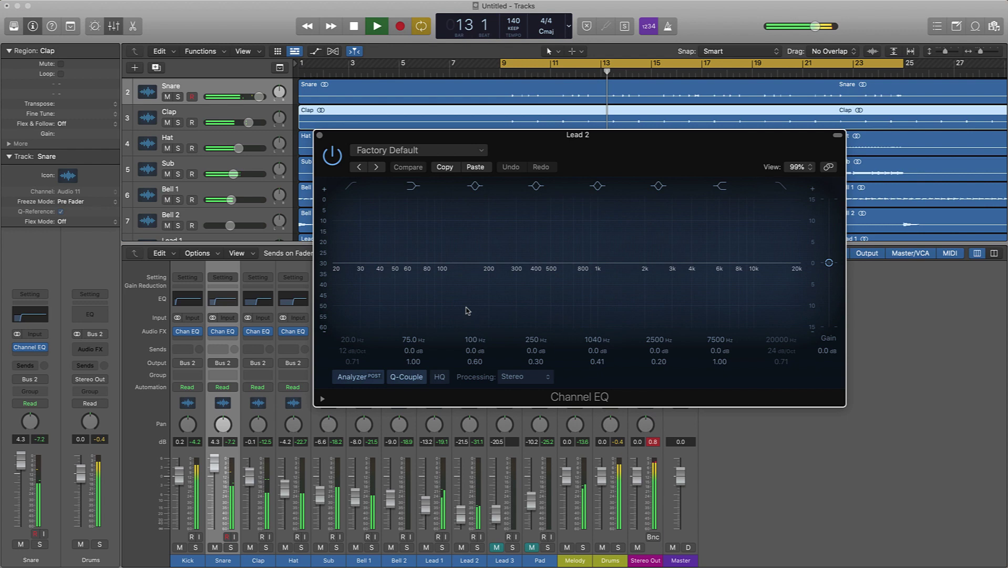
{"action": "left_click", "coordinate": [351, 186]}
{"action": "left_click_drag", "start_coordinate": [359, 350], "coordinate": [348, 302]}
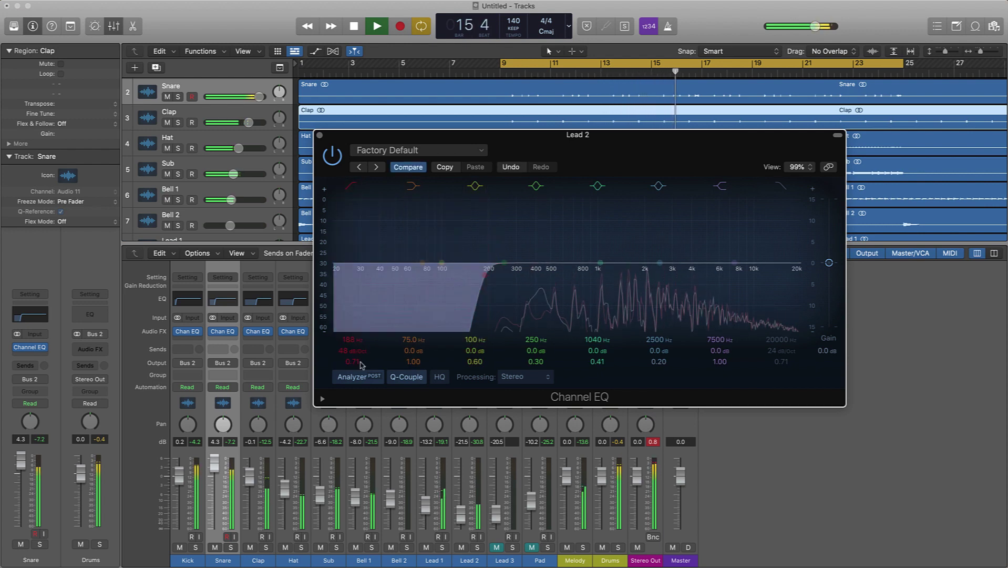
{"action": "left_click_drag", "start_coordinate": [465, 522], "coordinate": [466, 516]}
{"action": "left_click", "coordinate": [466, 516]}
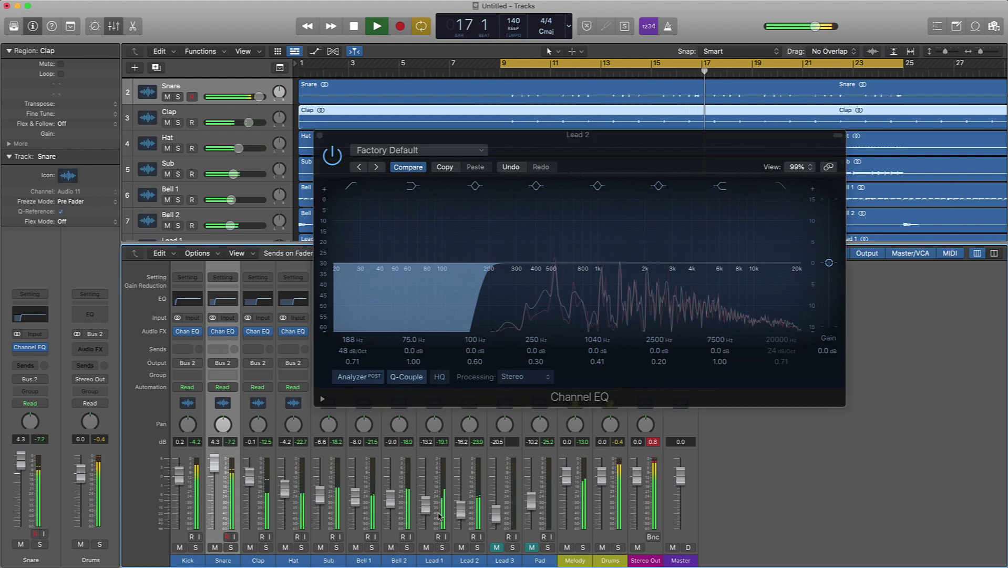
{"action": "left_click", "coordinate": [319, 135]}
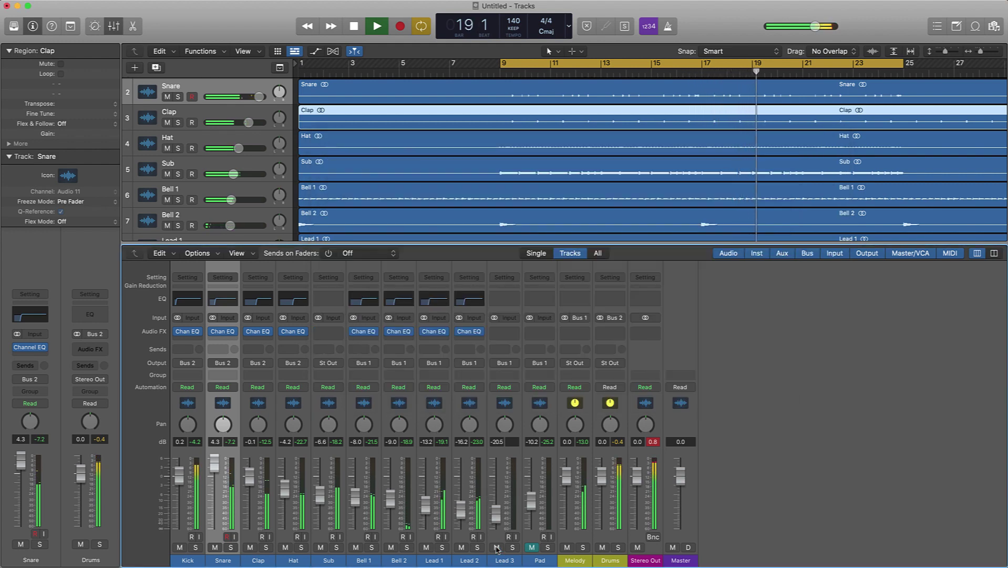
Unmute Lead 3 and add a Channel EQ with a 48 dB/Oct low cut at about 454 Hz
{"action": "left_click", "coordinate": [504, 299]}
{"action": "left_click", "coordinate": [352, 187]}
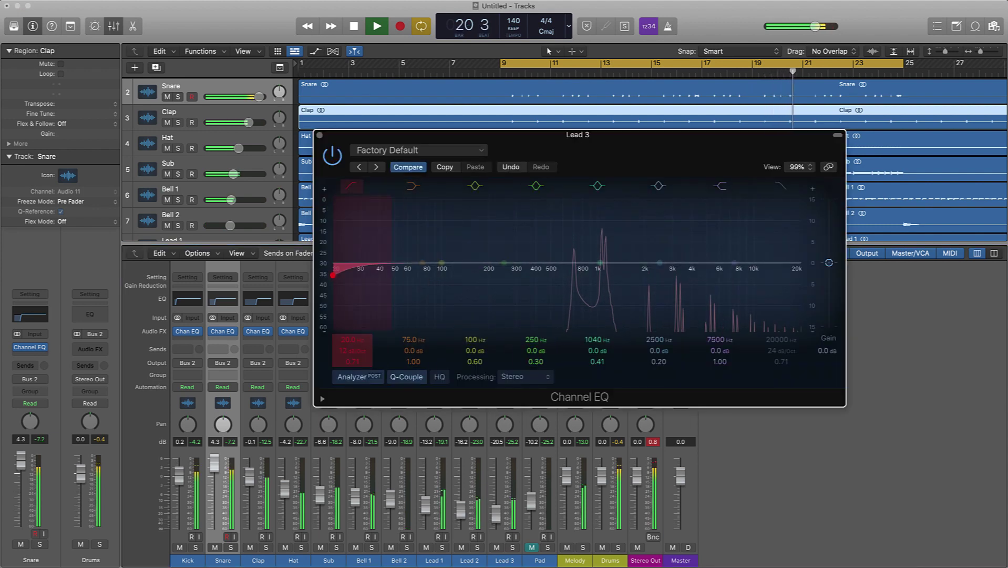
{"action": "left_click_drag", "start_coordinate": [356, 337], "coordinate": [355, 295]}
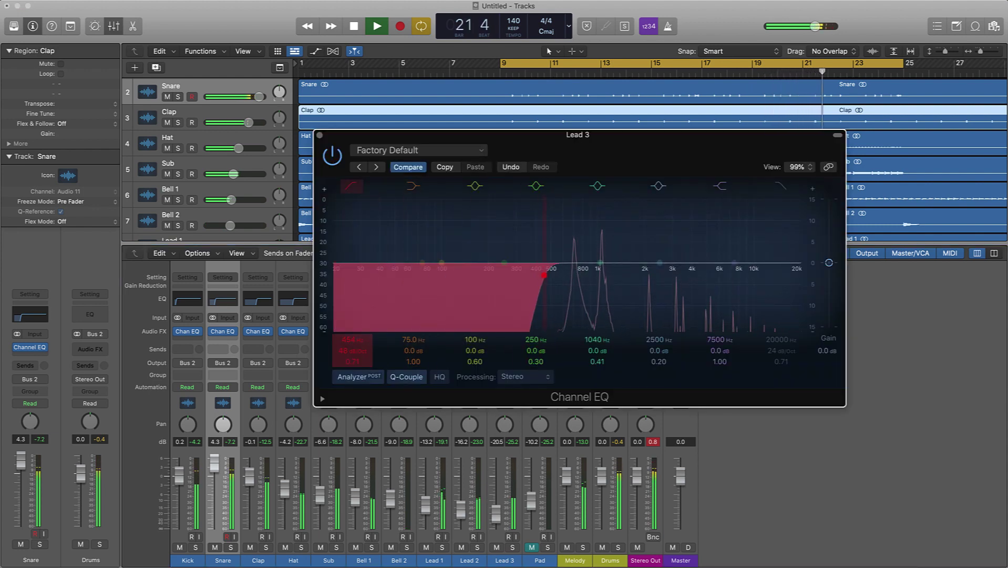
{"action": "left_click", "coordinate": [320, 136]}
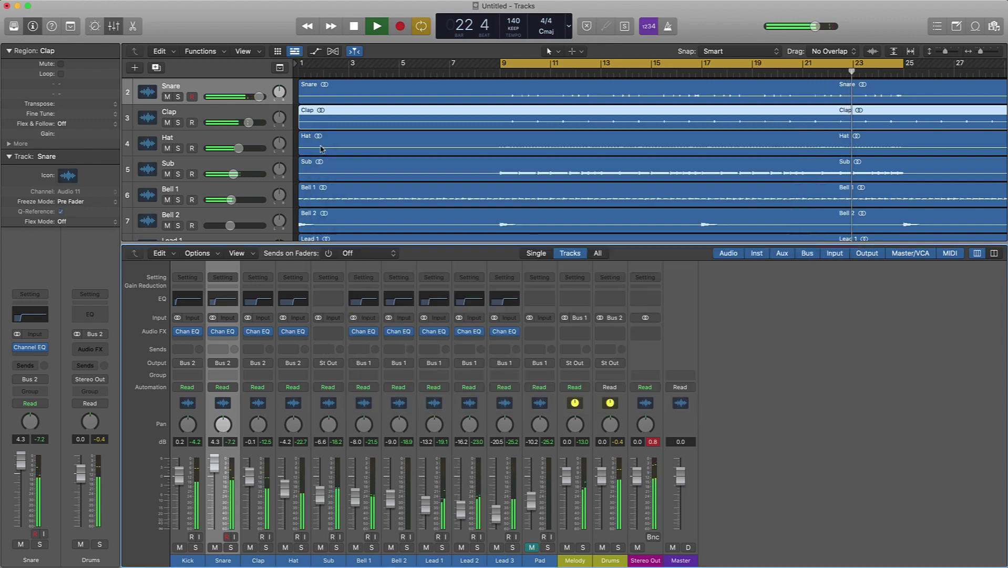
Unmute the Pad and add a Channel EQ with a 48 dB/Oct low cut at about 160 Hz
{"action": "left_click", "coordinate": [532, 547]}
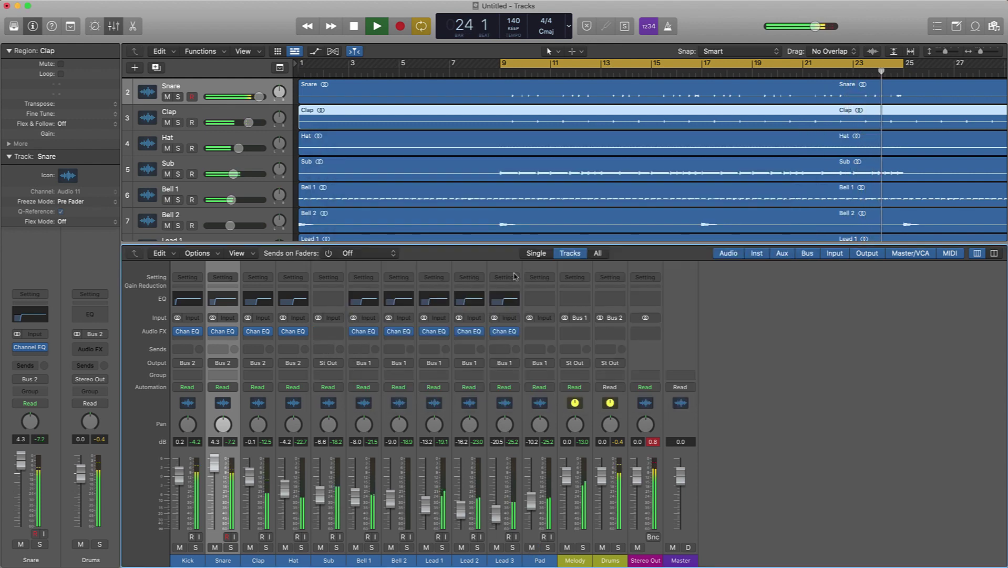
{"action": "left_click", "coordinate": [534, 301]}
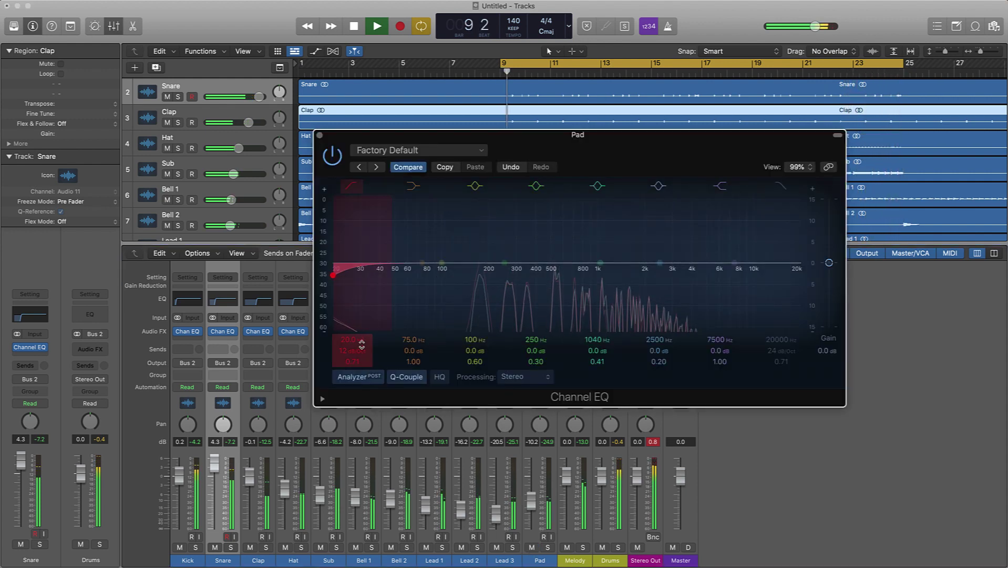
{"action": "left_click_drag", "start_coordinate": [367, 355], "coordinate": [350, 289]}
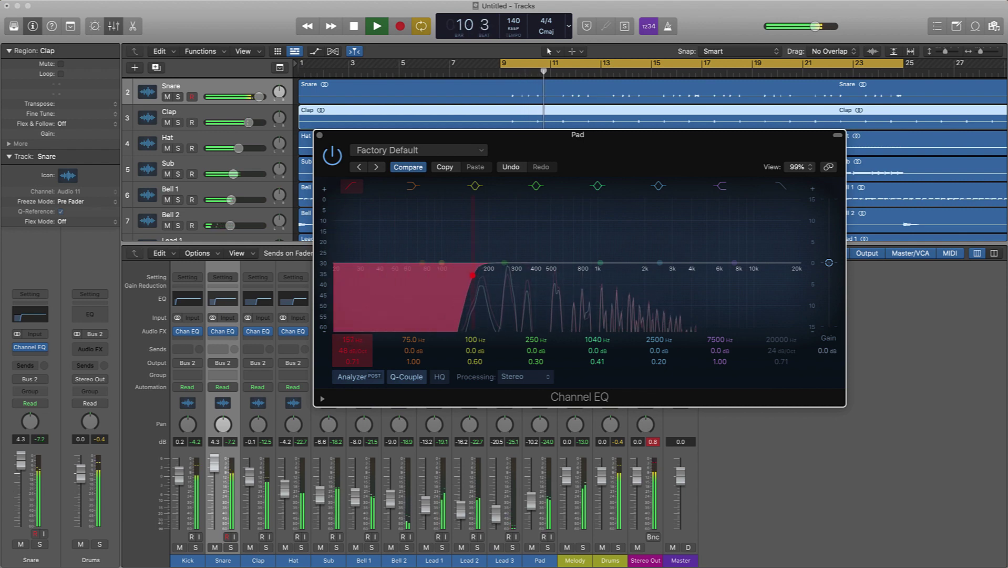
{"action": "left_click", "coordinate": [320, 135]}
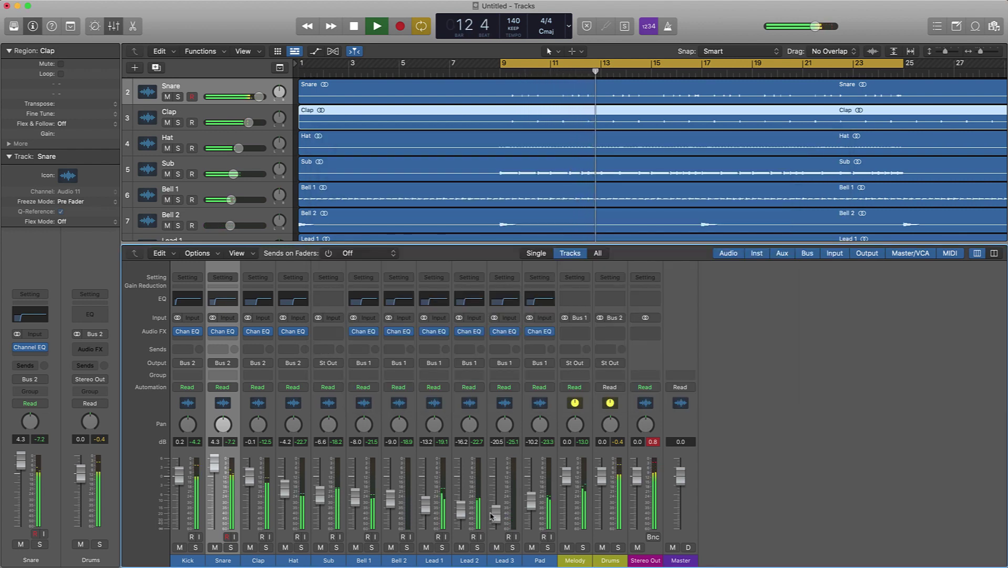
Add a Channel EQ to the Sub with a 24 dB/Oct high cut at 2860 Hz
{"action": "left_click", "coordinate": [323, 301]}
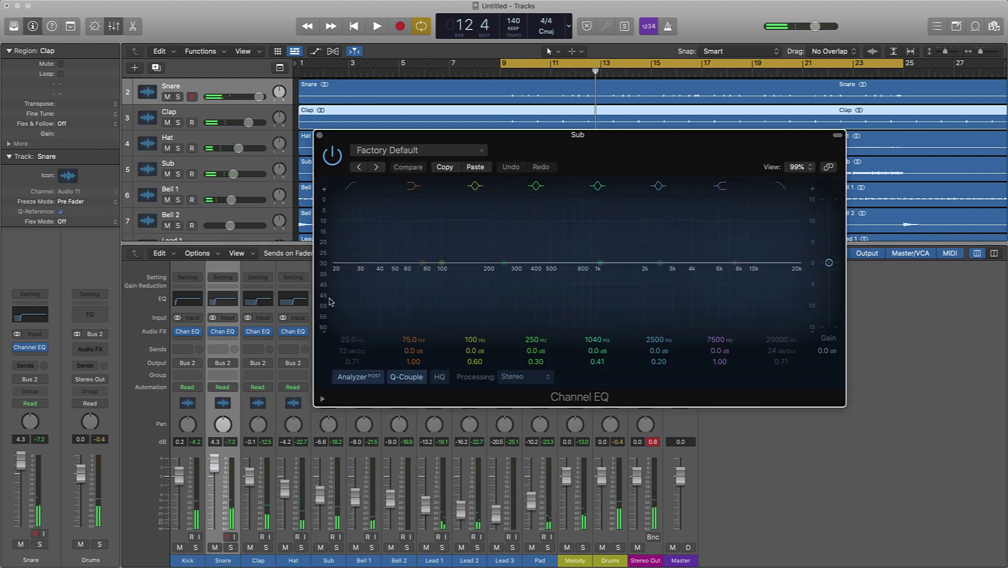
{"action": "left_click", "coordinate": [785, 189]}
{"action": "left_click_drag", "start_coordinate": [796, 265], "coordinate": [671, 268]}
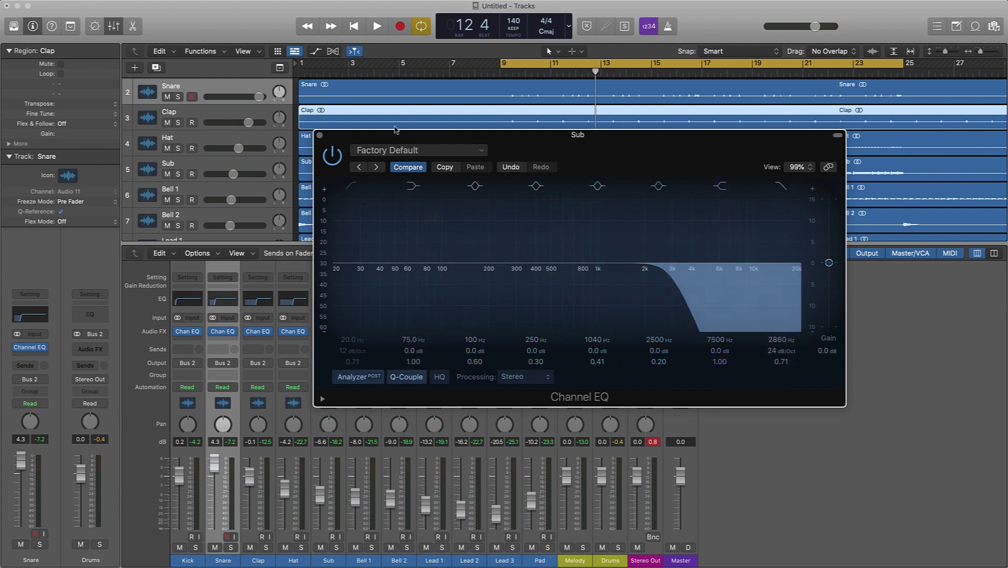
{"action": "left_click", "coordinate": [319, 136]}
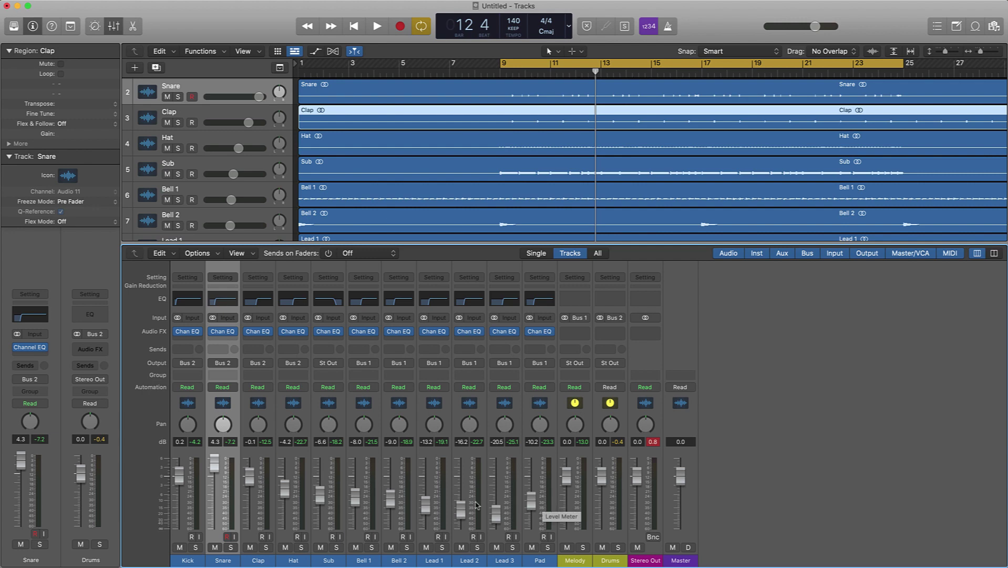
Pan Hat -14, Bell 1 +9, Bell 2 -27, Lead 1 -19, Lead 2 -18, Lead 3 +13 and Pad +17, and raise Lead 3 to -16.8 dB
{"action": "key", "text": "space"}
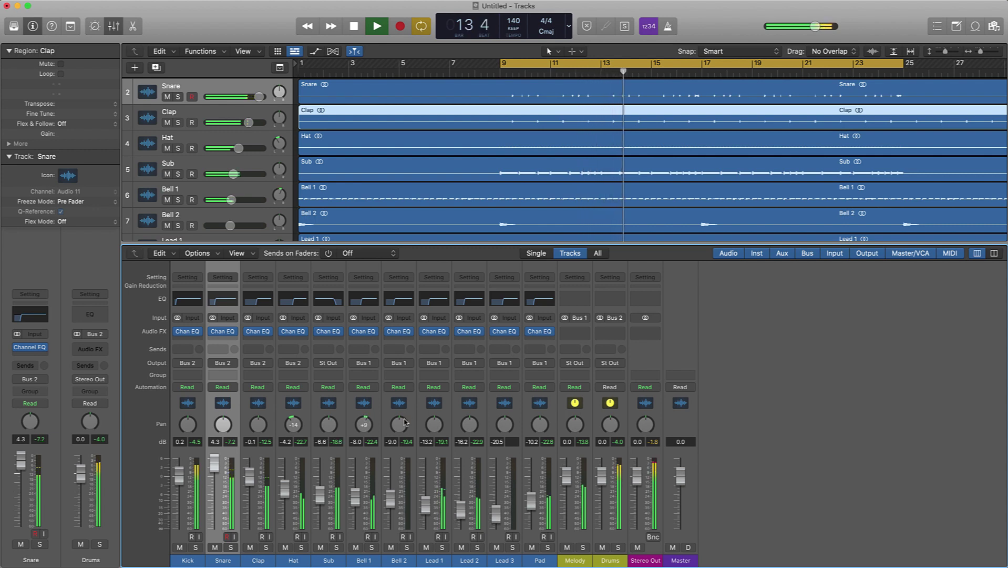
{"action": "left_click_drag", "start_coordinate": [402, 424], "coordinate": [395, 447]}
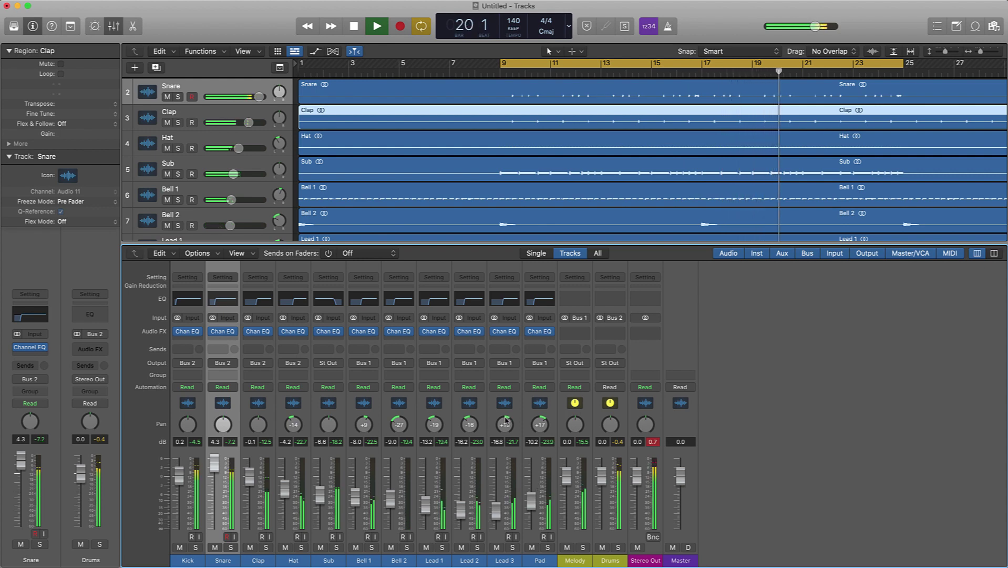
{"action": "key", "text": "space"}
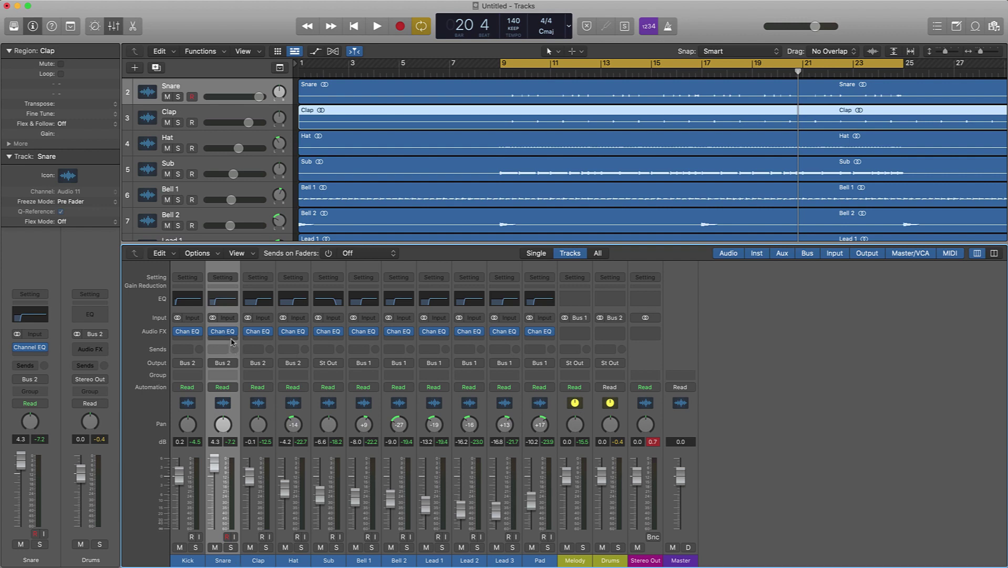
{"action": "key", "text": "space"}
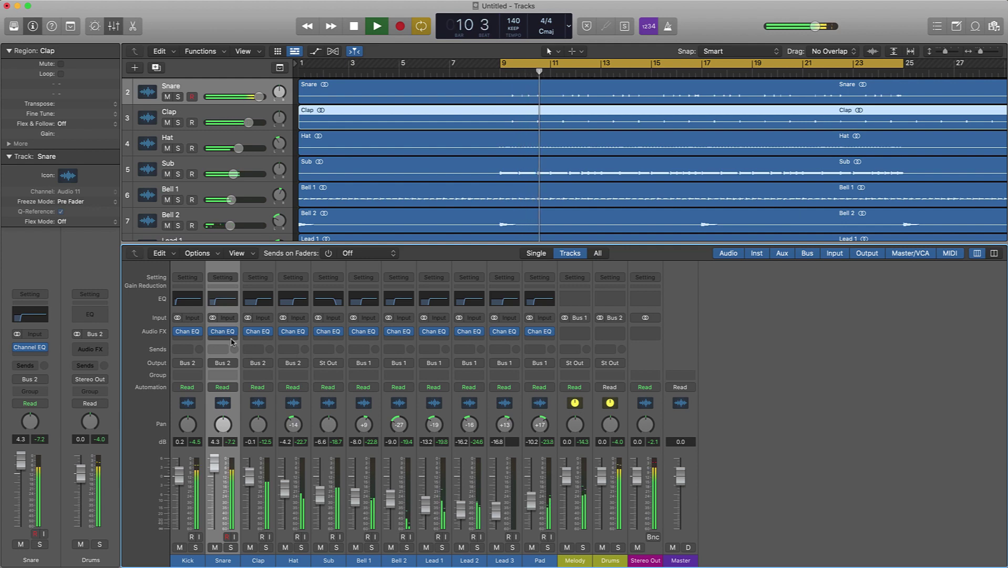
{"action": "key", "text": "space"}
Insert a Compressor after the Channel EQ on the Clap track
{"action": "left_click", "coordinate": [231, 342]}
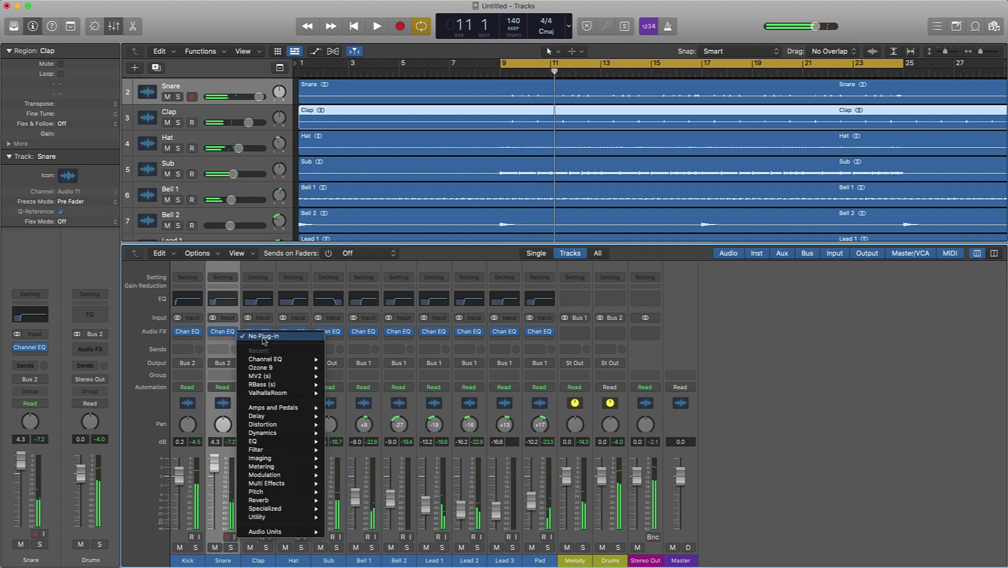
{"action": "mouse_move", "coordinate": [272, 433]}
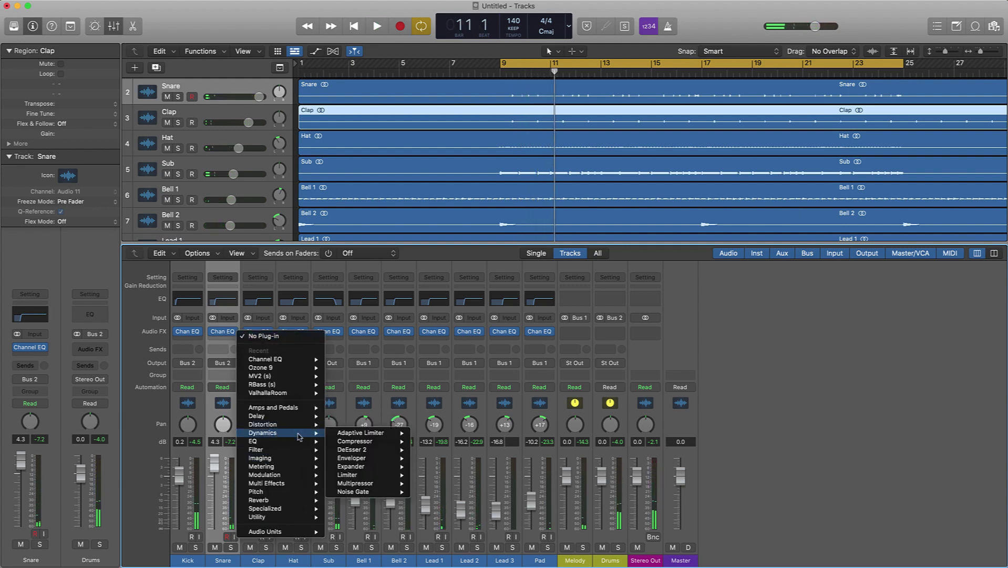
{"action": "mouse_move", "coordinate": [359, 441]}
{"action": "left_click", "coordinate": [432, 441]}
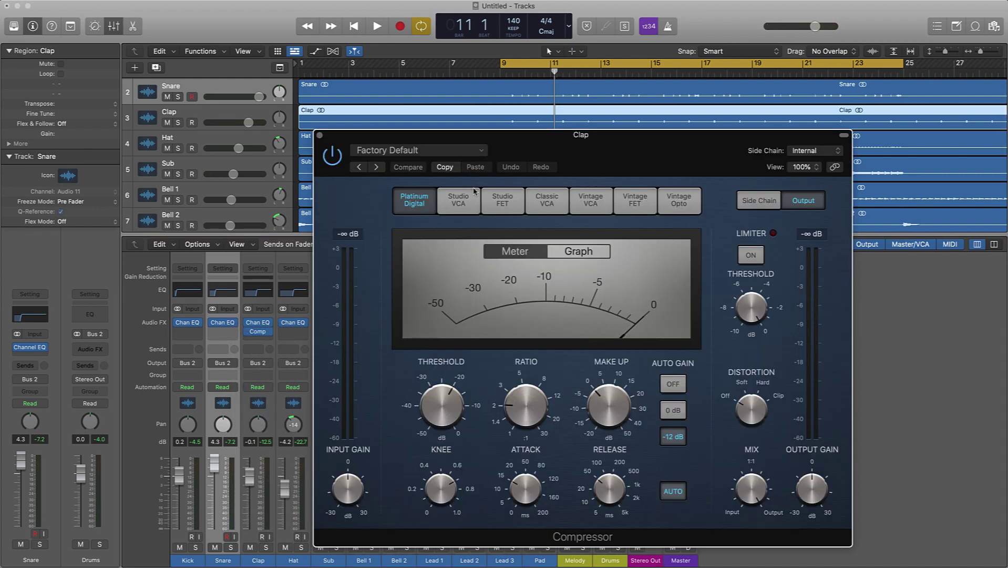
{"action": "left_click_drag", "start_coordinate": [552, 151], "coordinate": [558, 130]}
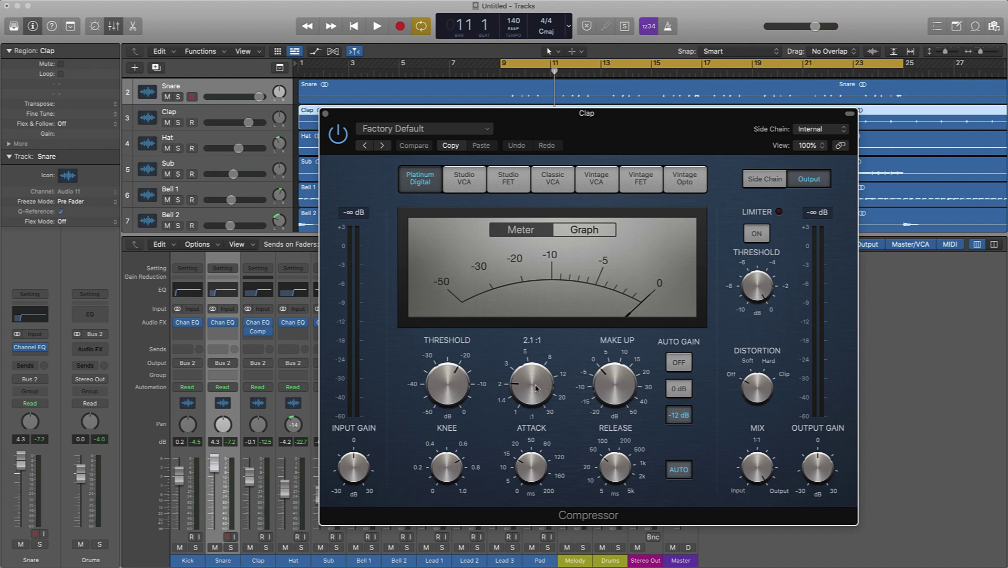
Set the Clap Compressor's threshold to about -30 dB, ratio to 1.6:1 and attack to 5.0 ms during playback
{"action": "key", "text": "space"}
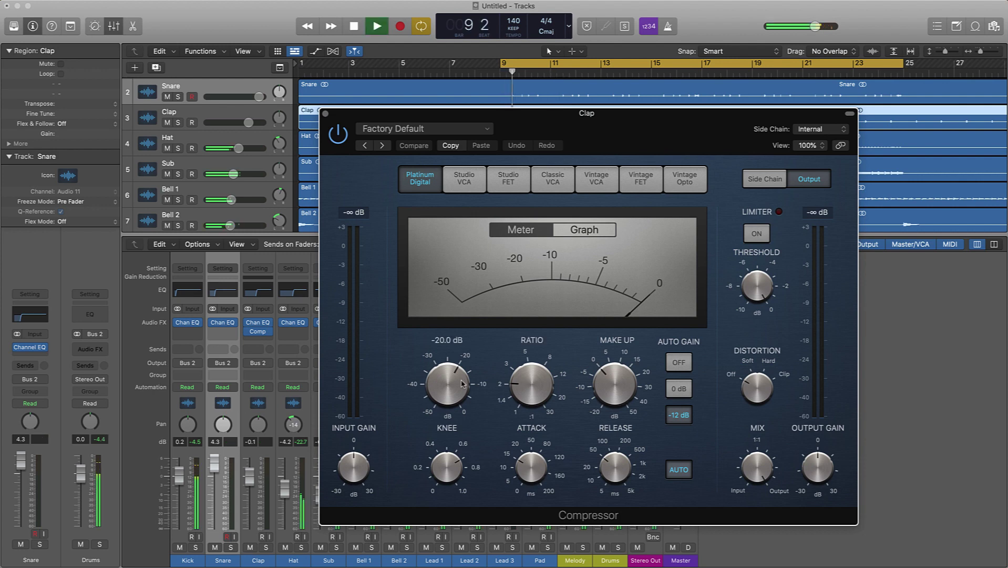
{"action": "left_click_drag", "start_coordinate": [459, 372], "coordinate": [453, 414]}
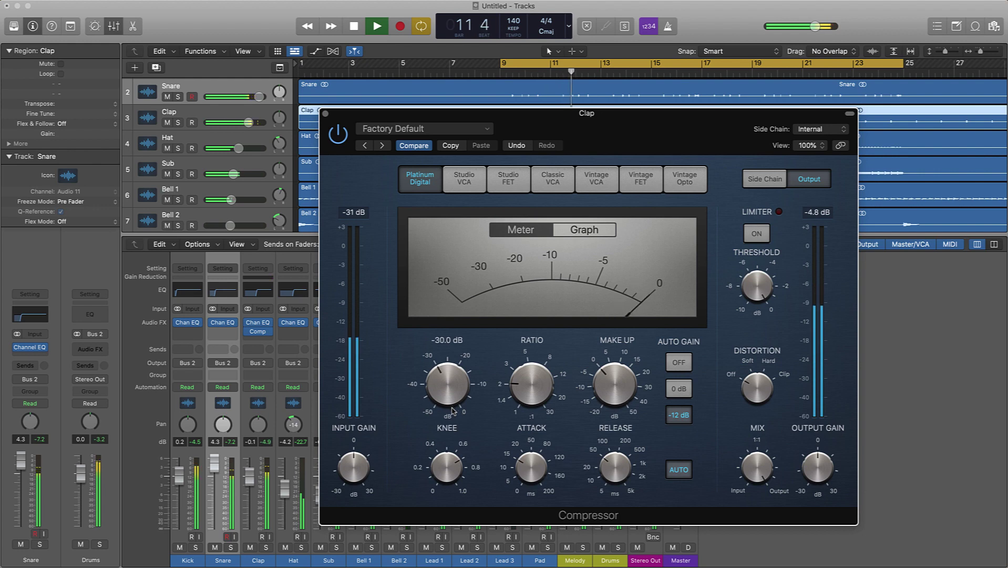
{"action": "left_click_drag", "start_coordinate": [519, 396], "coordinate": [503, 410]}
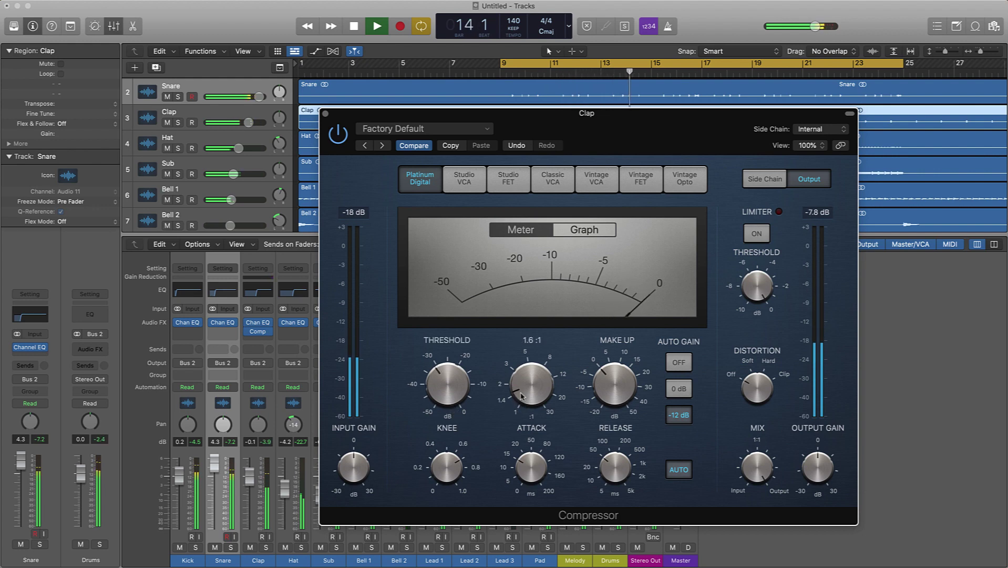
{"action": "left_click_drag", "start_coordinate": [525, 469], "coordinate": [524, 490]}
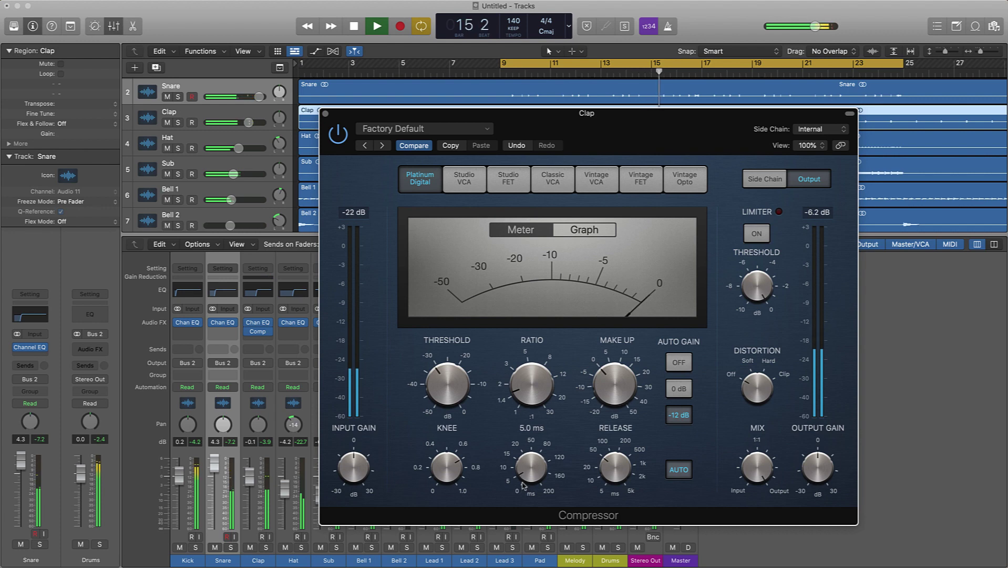
{"action": "left_click_drag", "start_coordinate": [552, 371], "coordinate": [553, 368]}
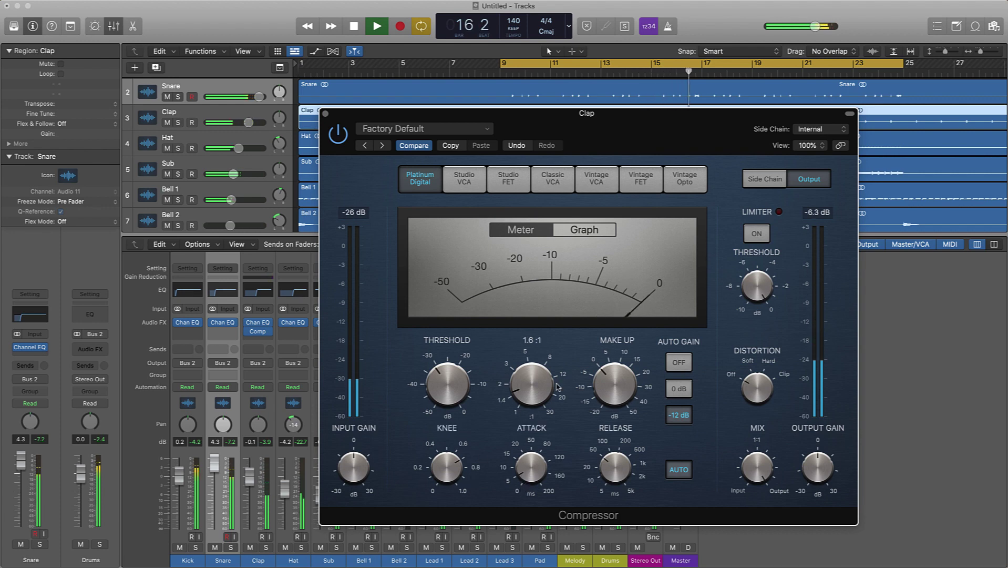
{"action": "key", "text": "space"}
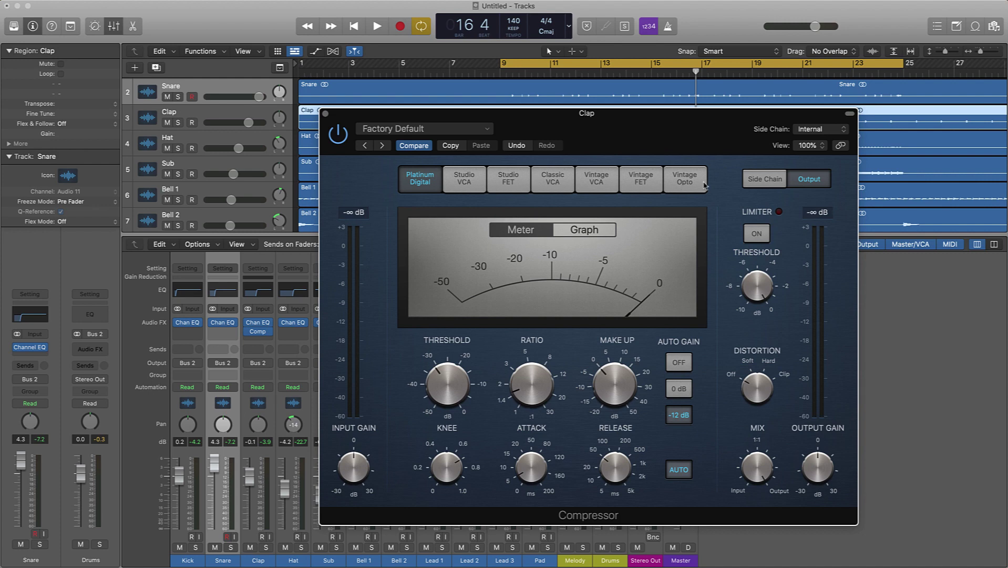
Switch the Clap Compressor to the Studio FET model after trying Studio VCA, and lower the Clap to -0.8 dB
{"action": "key", "text": "space"}
{"action": "left_click", "coordinate": [469, 185]}
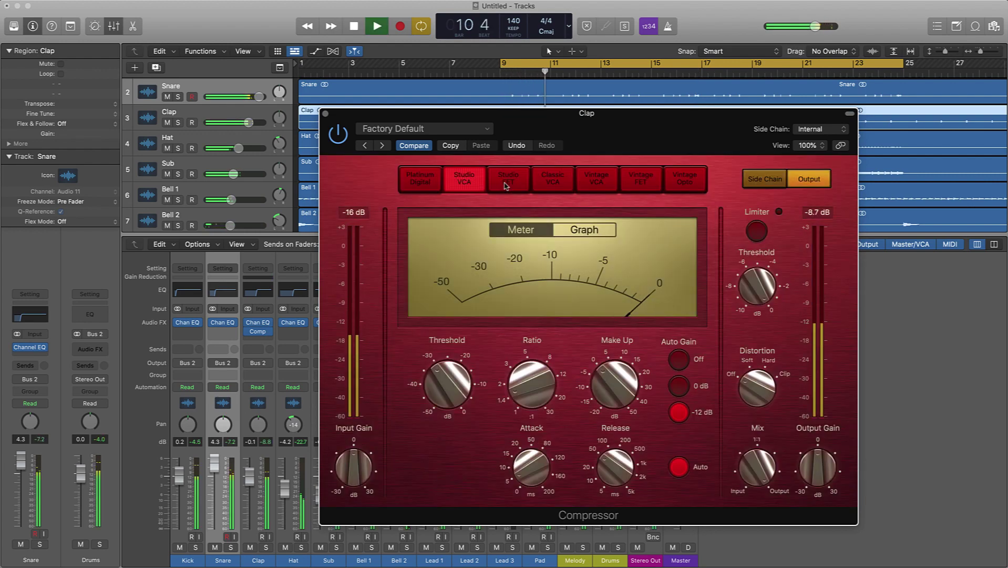
{"action": "left_click", "coordinate": [506, 181]}
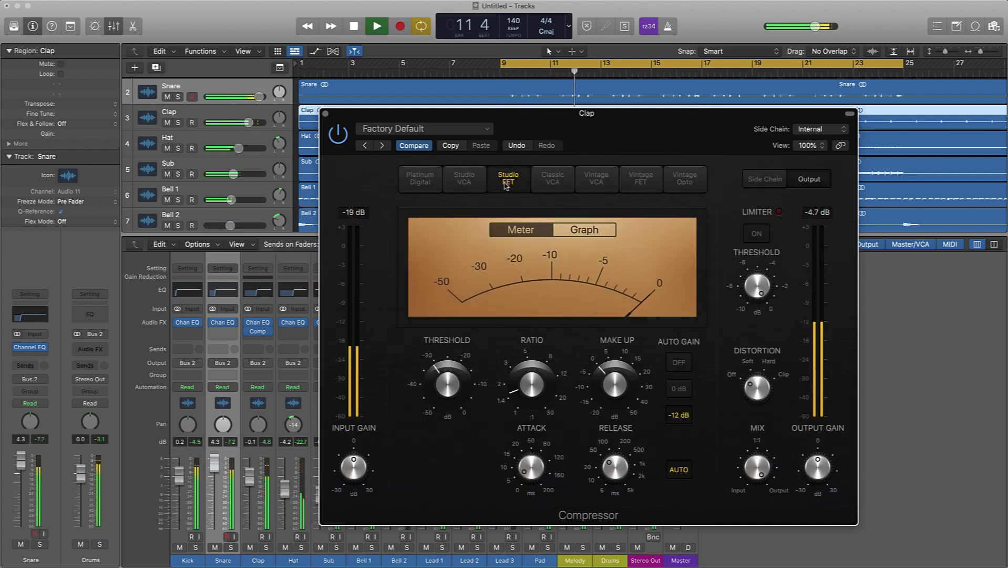
{"action": "left_click", "coordinate": [325, 113]}
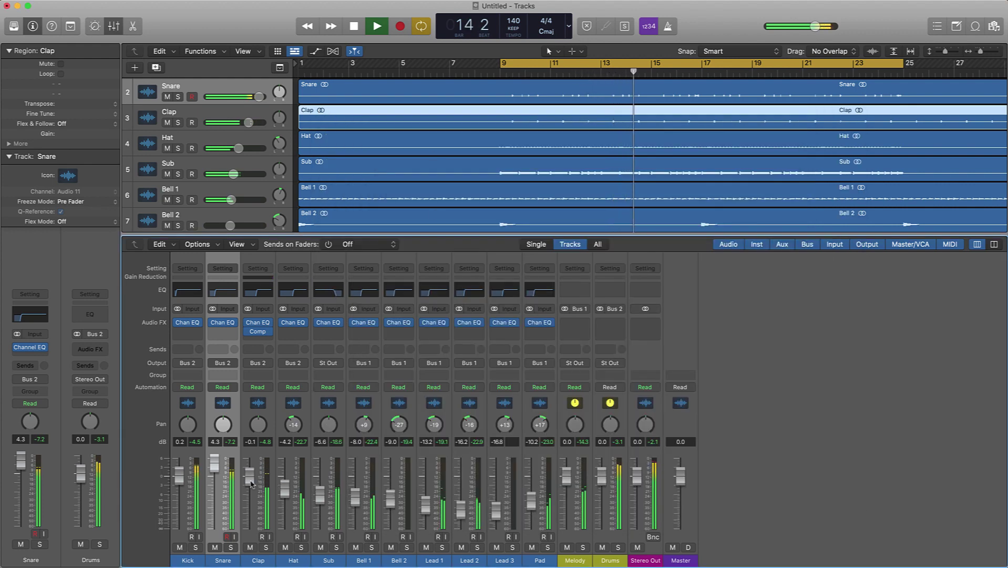
{"action": "key", "text": "space"}
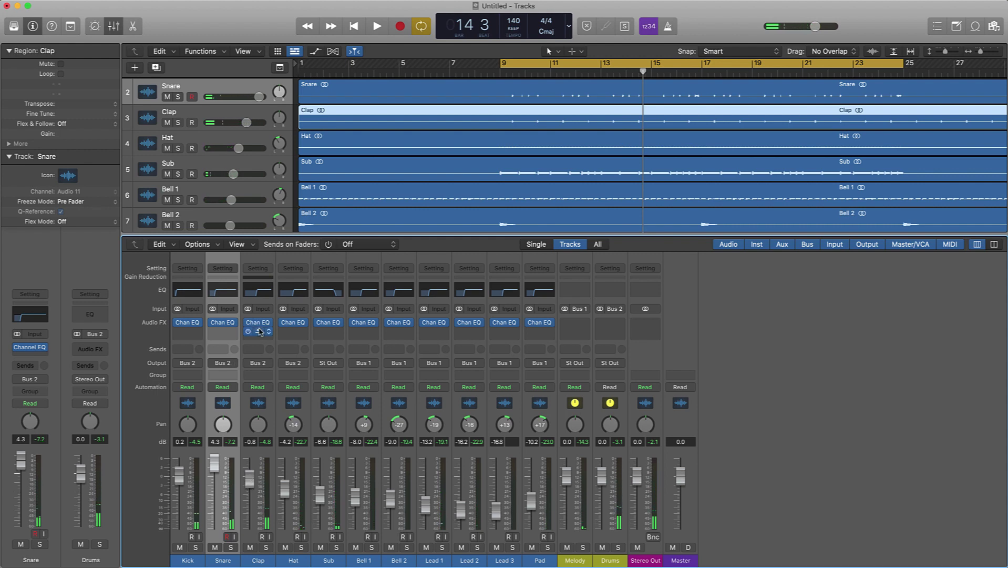
Copy the Clap's Compressor to the Snare and the Kick, and lower the Snare to 3.1 dB and the Clap to -1.9 dB
{"action": "left_click_drag", "start_coordinate": [260, 335], "coordinate": [225, 331]}
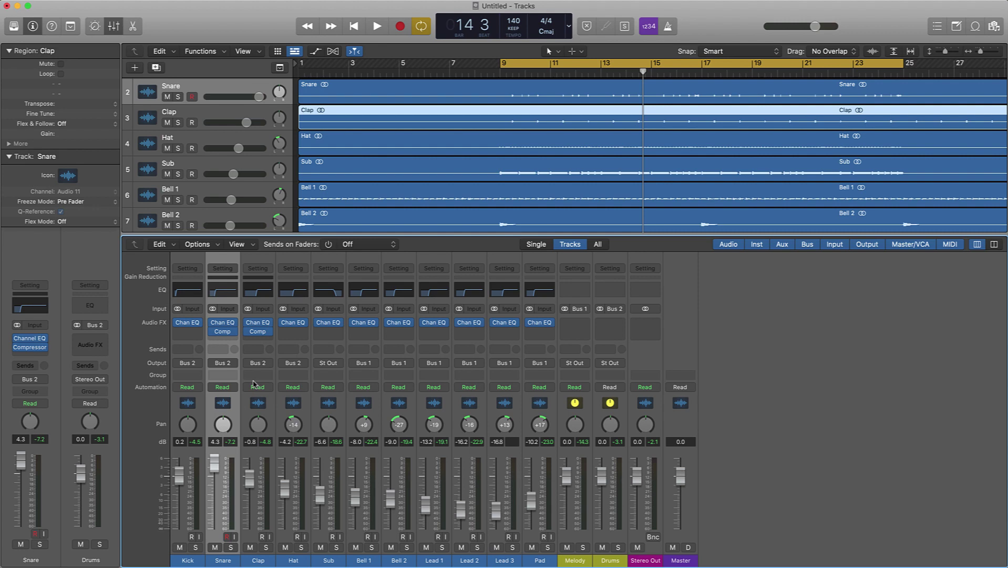
{"action": "key", "text": "space"}
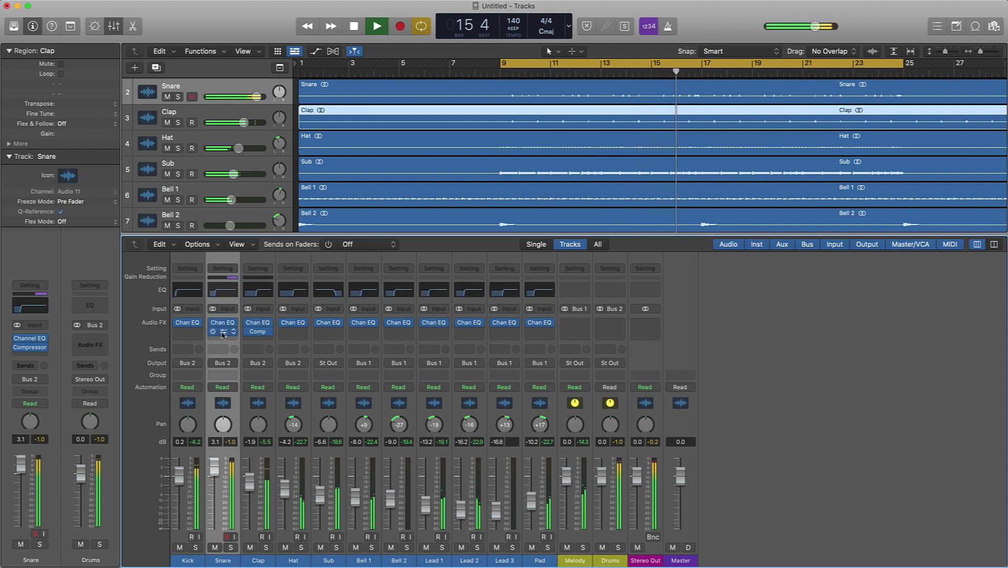
{"action": "mouse_move", "coordinate": [220, 333]}
{"action": "left_click_drag", "start_coordinate": [221, 332], "coordinate": [188, 331]}
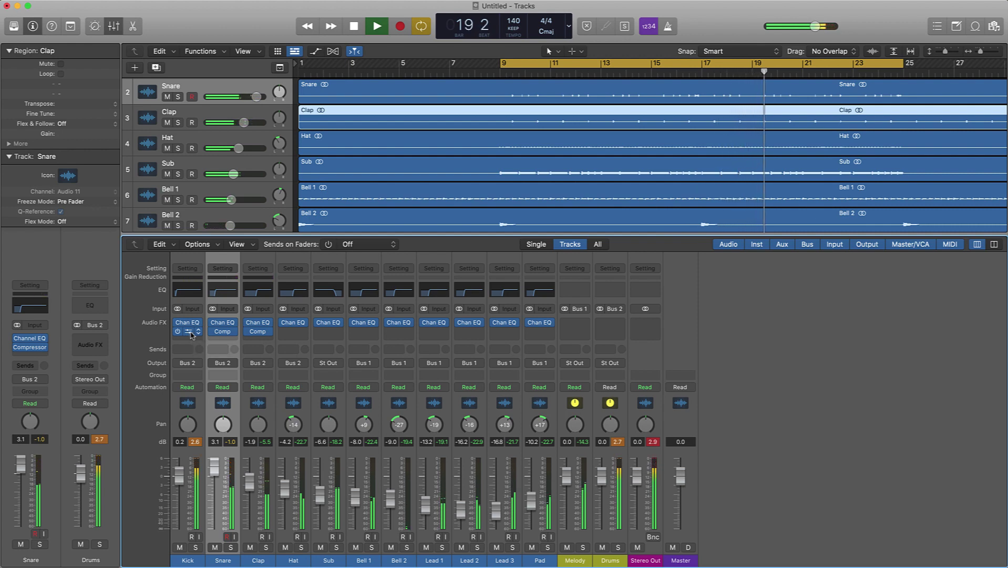
Open the Kick's Compressor, switch it to Classic VCA with a 2.3:1 ratio, and compare the sound with the effect bypassed
{"action": "left_click", "coordinate": [189, 332]}
{"action": "left_click_drag", "start_coordinate": [441, 406], "coordinate": [430, 437]}
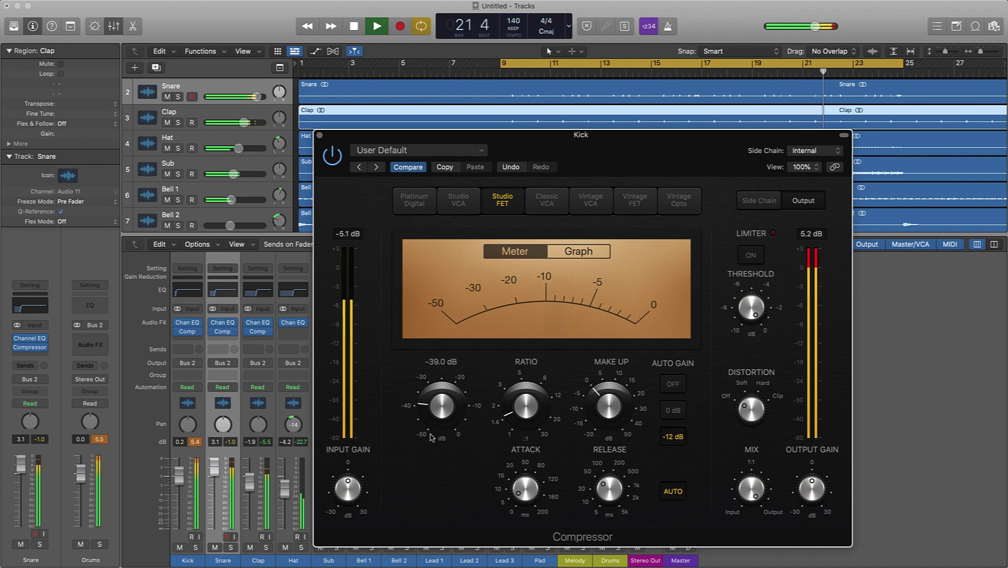
{"action": "left_click_drag", "start_coordinate": [522, 400], "coordinate": [514, 378]}
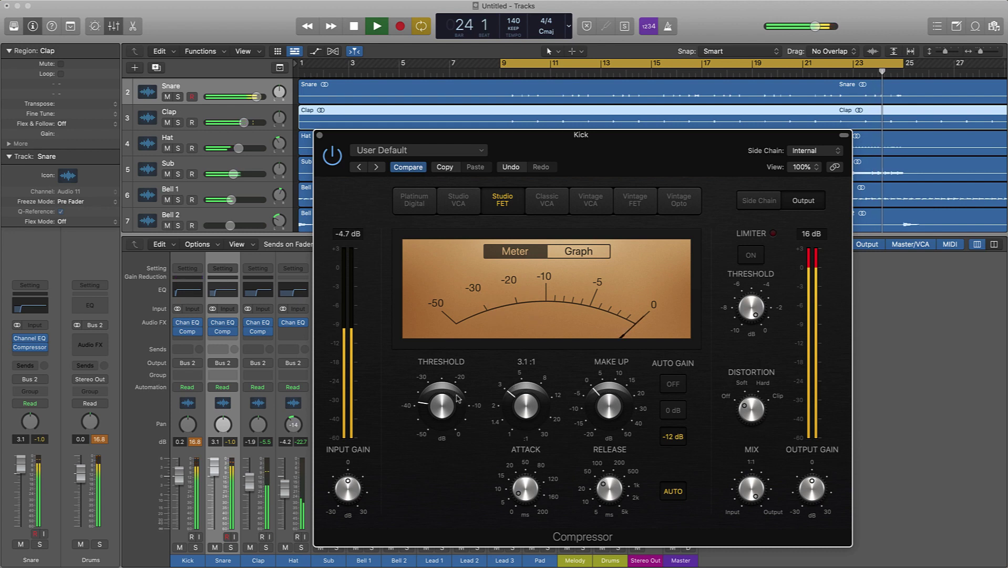
{"action": "left_click_drag", "start_coordinate": [440, 401], "coordinate": [440, 378]}
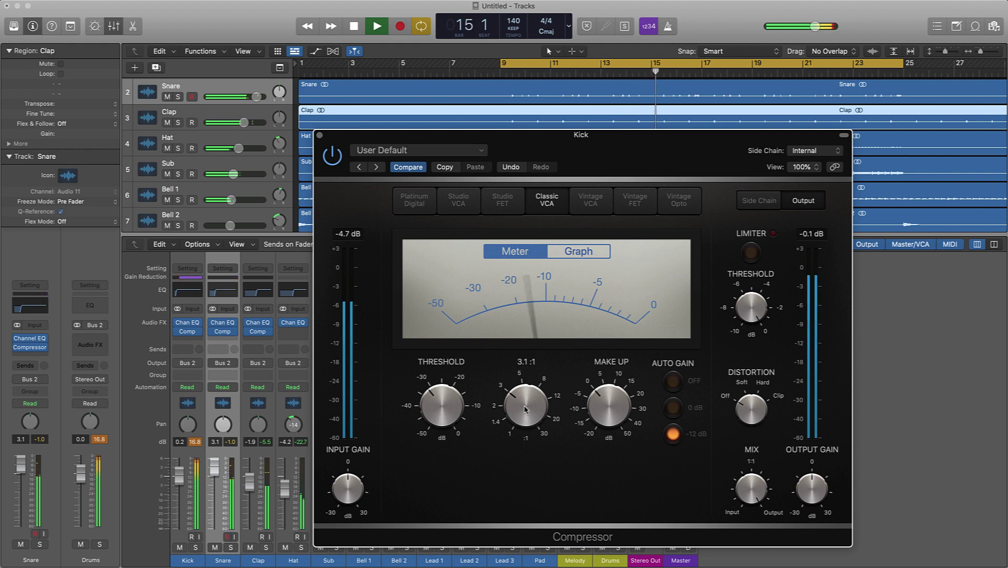
{"action": "left_click_drag", "start_coordinate": [526, 408], "coordinate": [515, 417]}
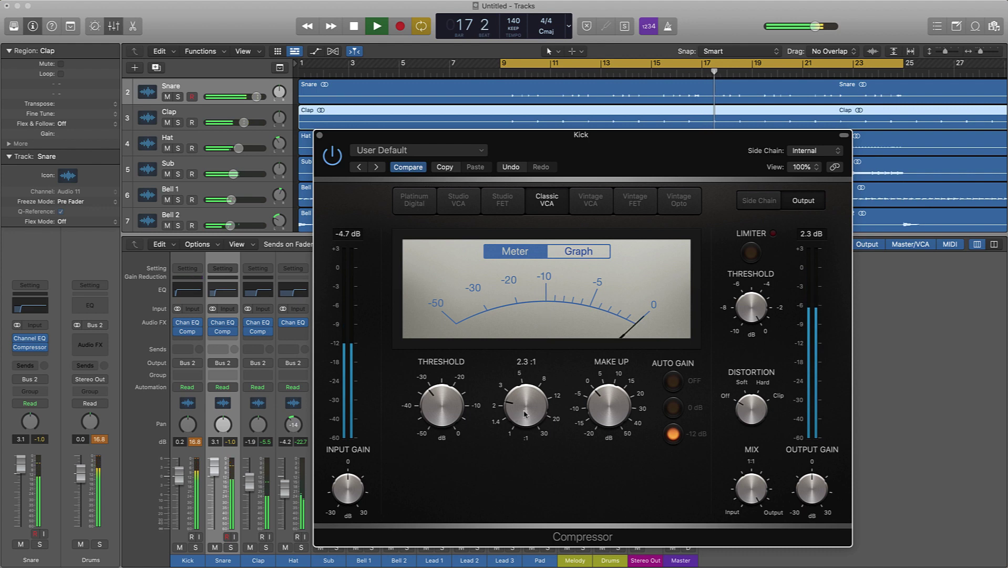
{"action": "left_click", "coordinate": [330, 156]}
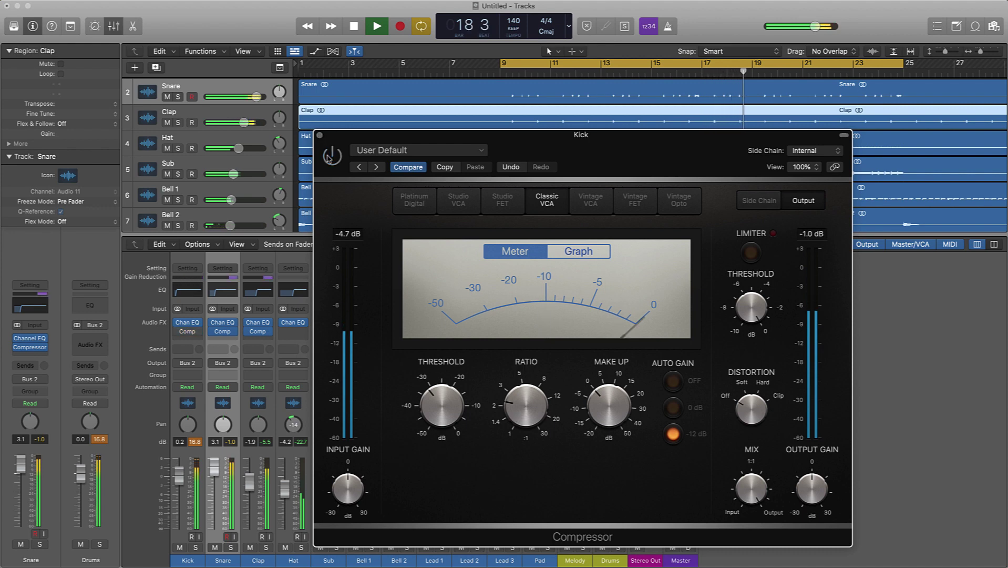
{"action": "left_click", "coordinate": [330, 156]}
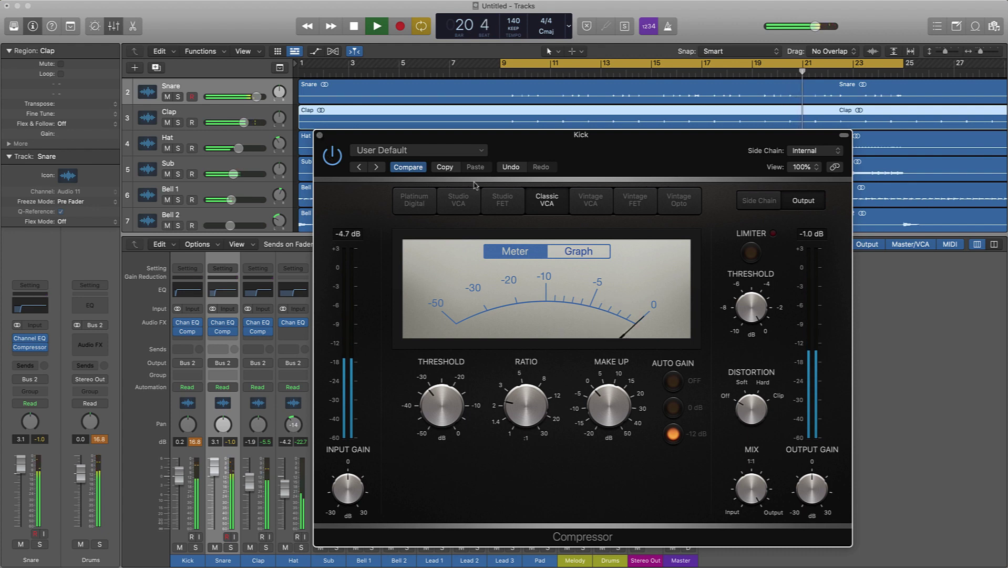
Audition Studio FET and Vintage VCA on the Kick's Compressor, and set it to Vintage FET with a 1.7:1 ratio and about -25 dB threshold
{"action": "left_click", "coordinate": [500, 199]}
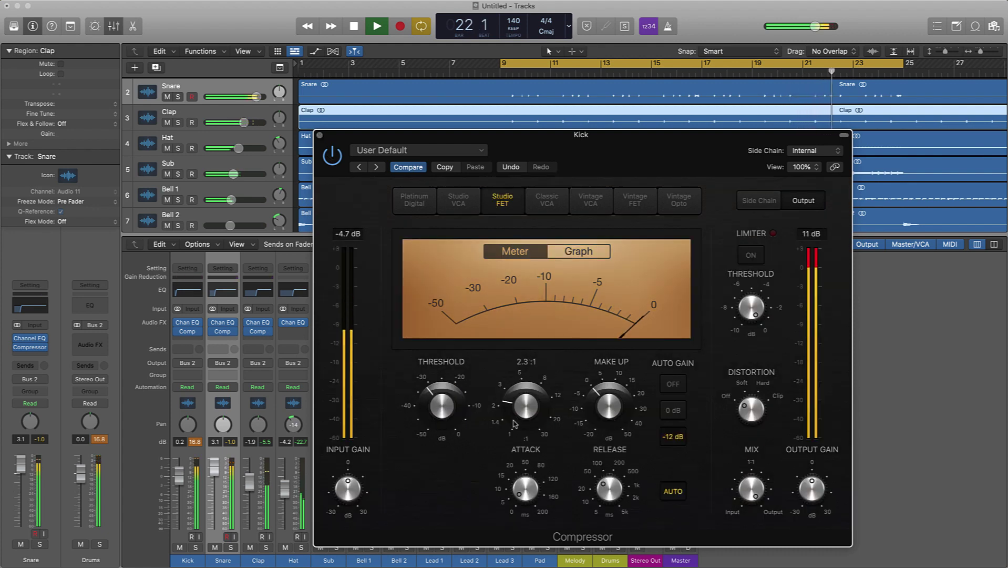
{"action": "left_click", "coordinate": [601, 203]}
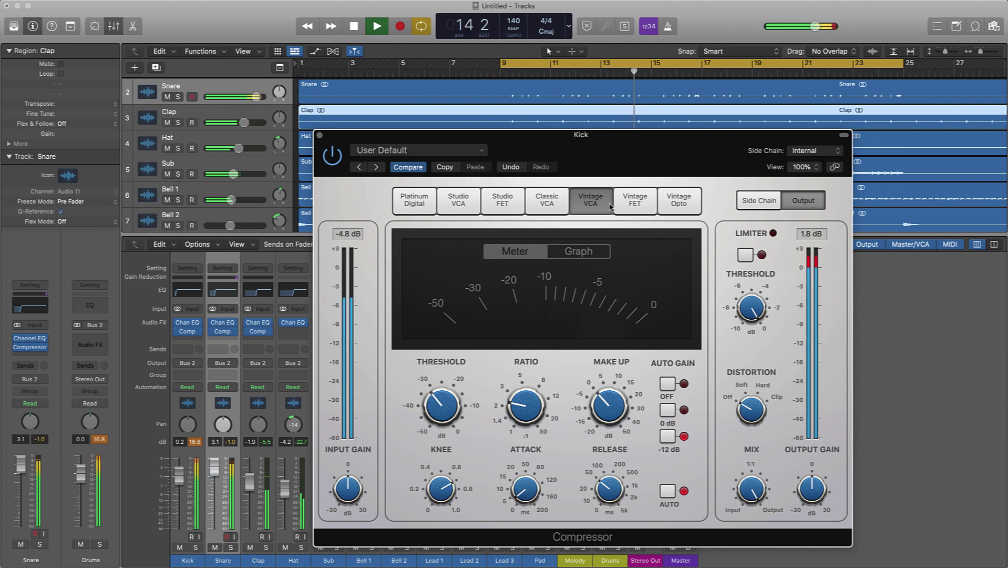
{"action": "left_click", "coordinate": [629, 205]}
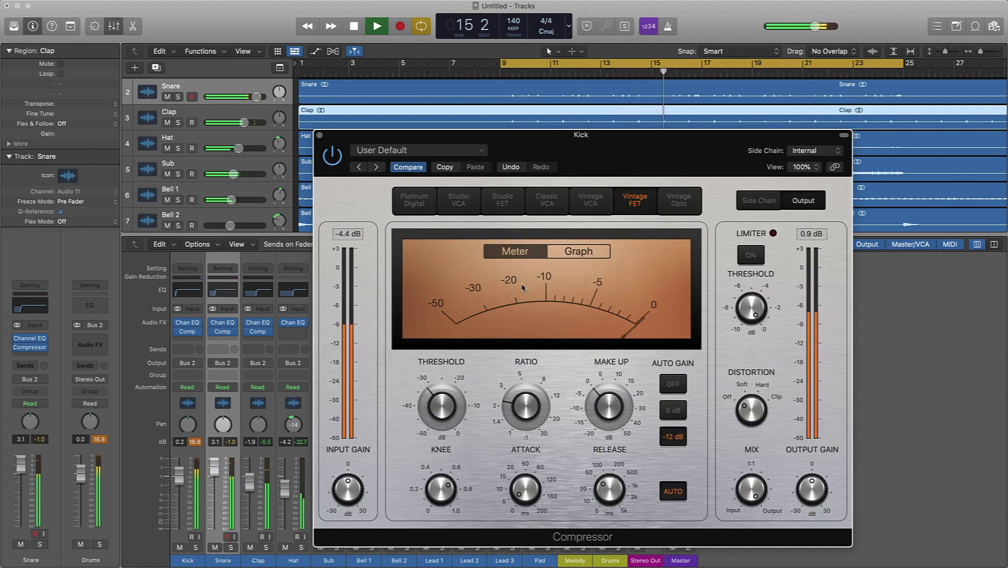
{"action": "left_click_drag", "start_coordinate": [506, 403], "coordinate": [509, 428]}
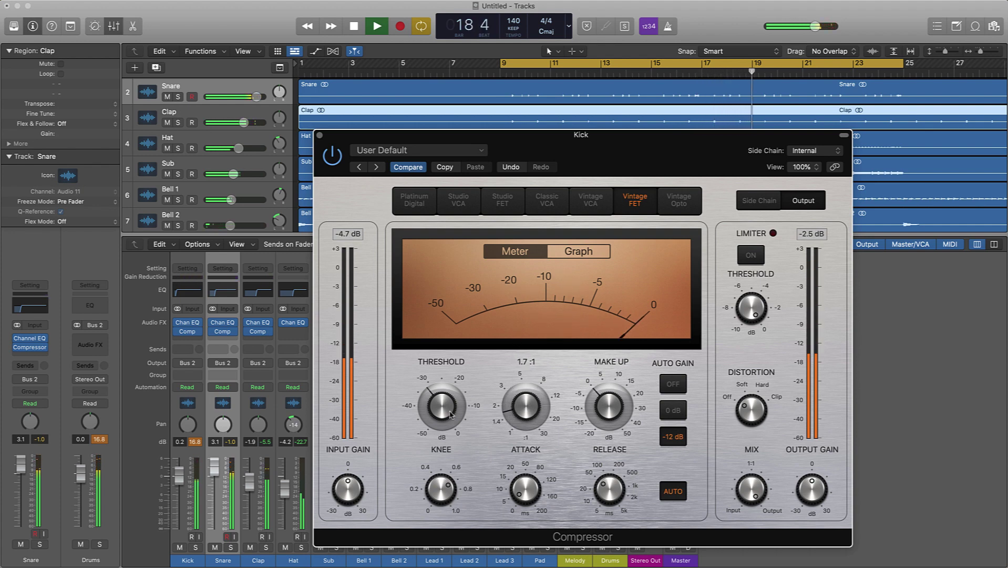
{"action": "left_click_drag", "start_coordinate": [450, 414], "coordinate": [437, 384]}
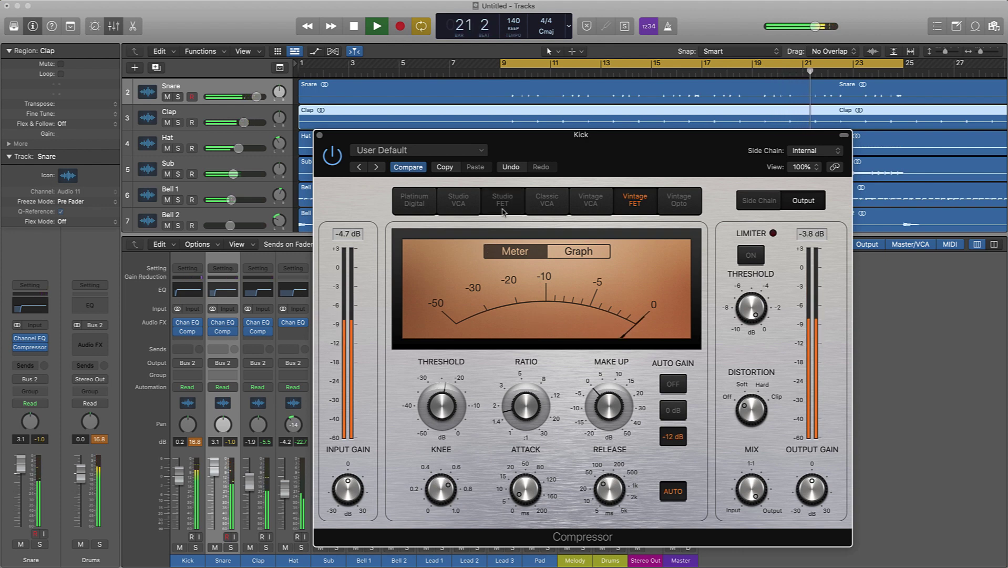
Switch the Kick's Compressor to the Studio FET model, close it, stop playback, and reset the mixer's peak readings
{"action": "left_click", "coordinate": [502, 200]}
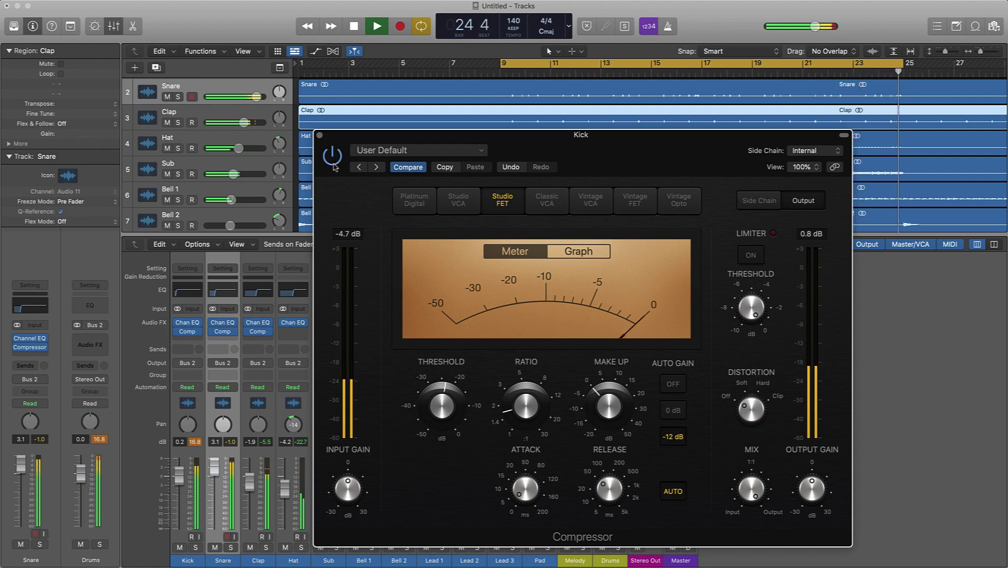
{"action": "left_click", "coordinate": [320, 135]}
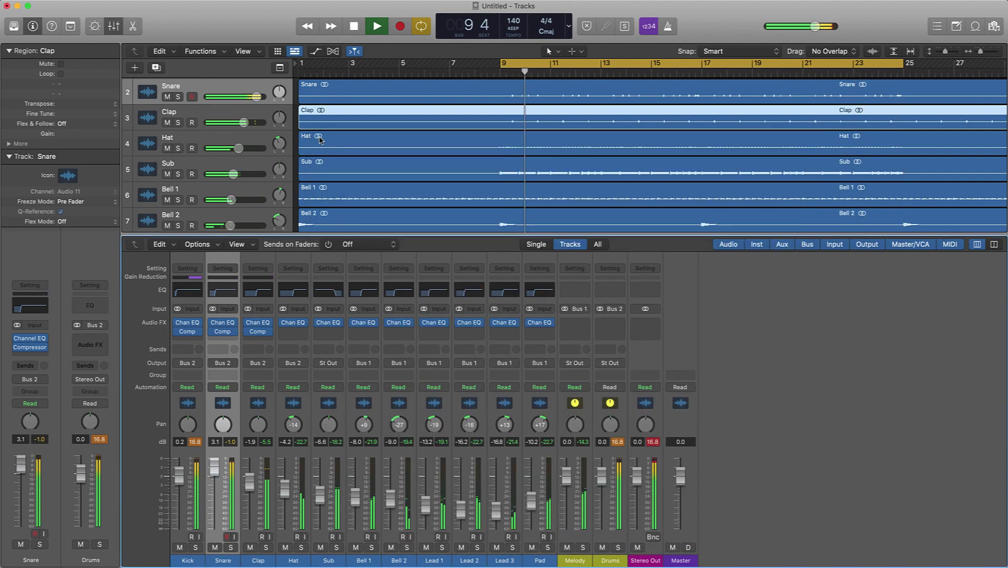
{"action": "key", "text": "space"}
{"action": "left_click", "coordinate": [199, 442]}
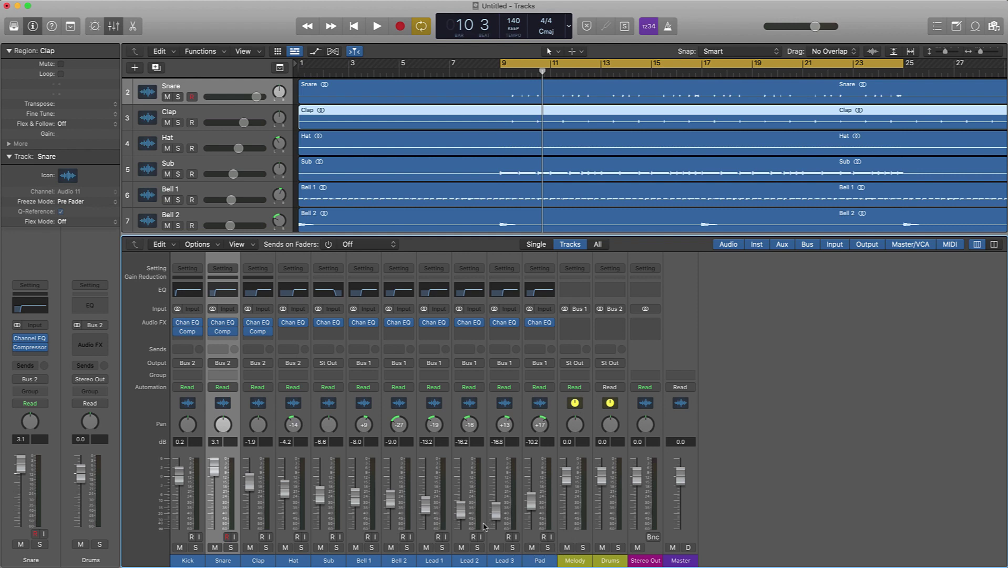
Play the beat with Lead 2 muted, and briefly mute and unmute Lead 1 to identify its sound
{"action": "key", "text": "space"}
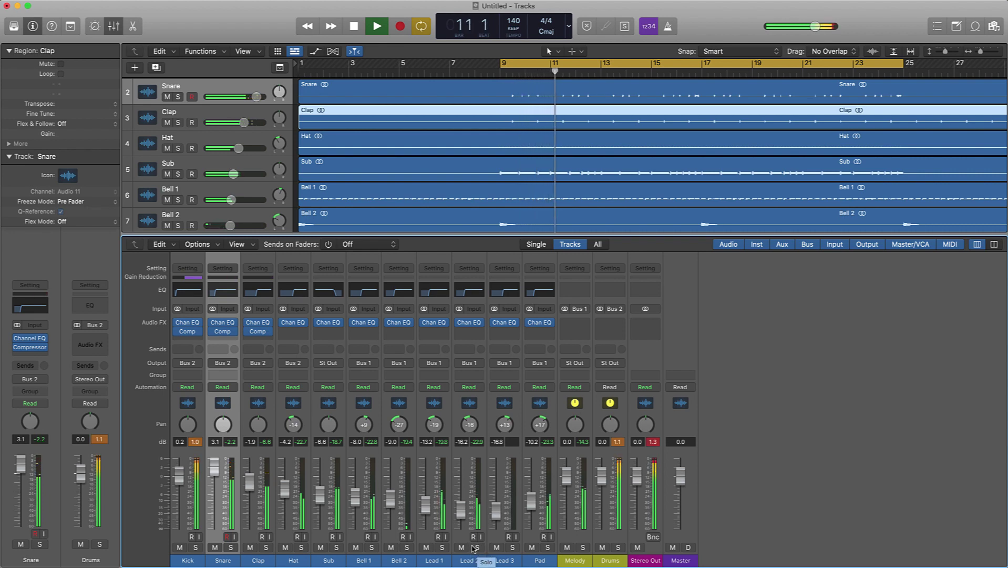
{"action": "left_click", "coordinate": [462, 547]}
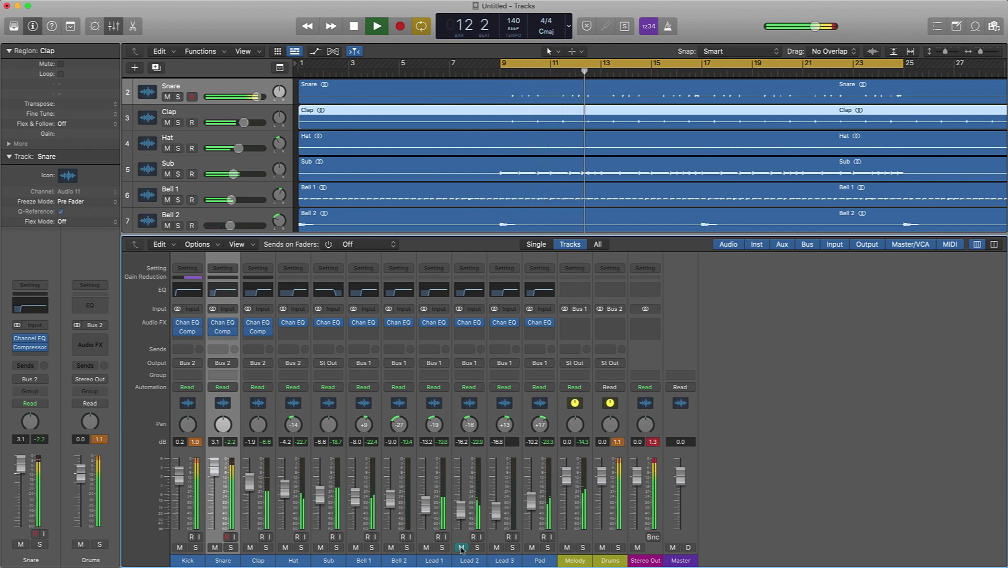
{"action": "left_click", "coordinate": [425, 547]}
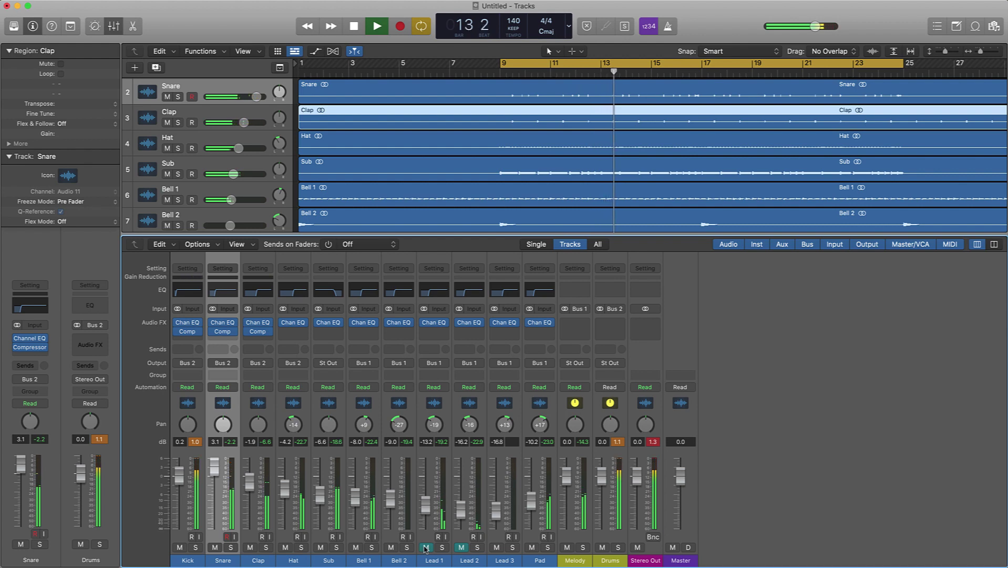
{"action": "left_click", "coordinate": [426, 547]}
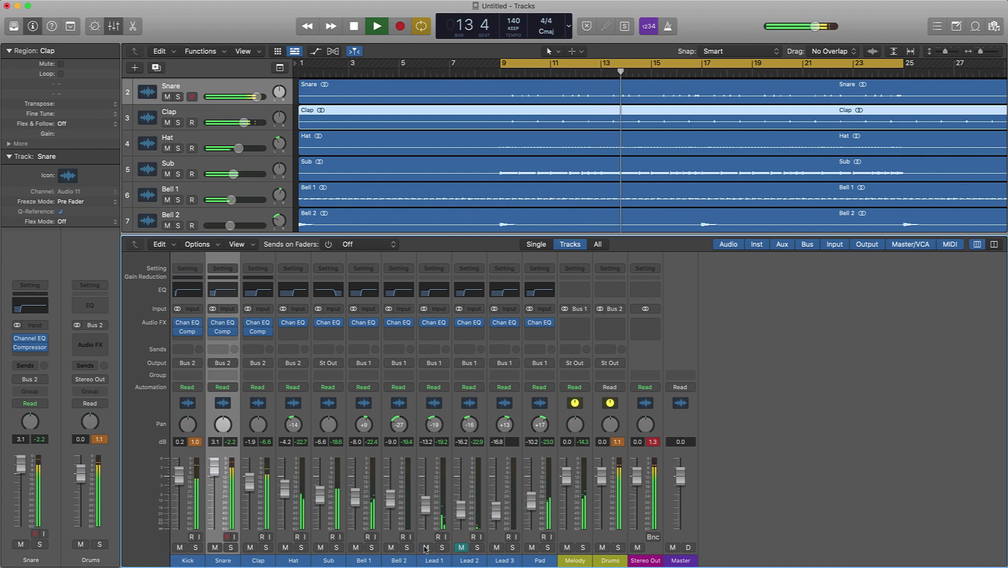
Insert a stereo Space Designer reverb after the Channel EQ on Lead 1
{"action": "left_click", "coordinate": [441, 334]}
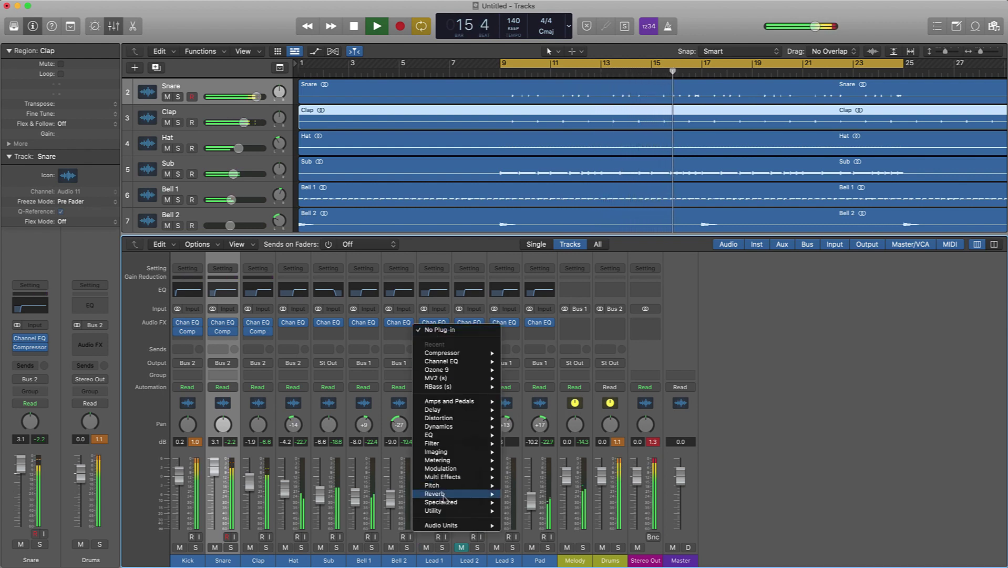
{"action": "mouse_move", "coordinate": [453, 474]}
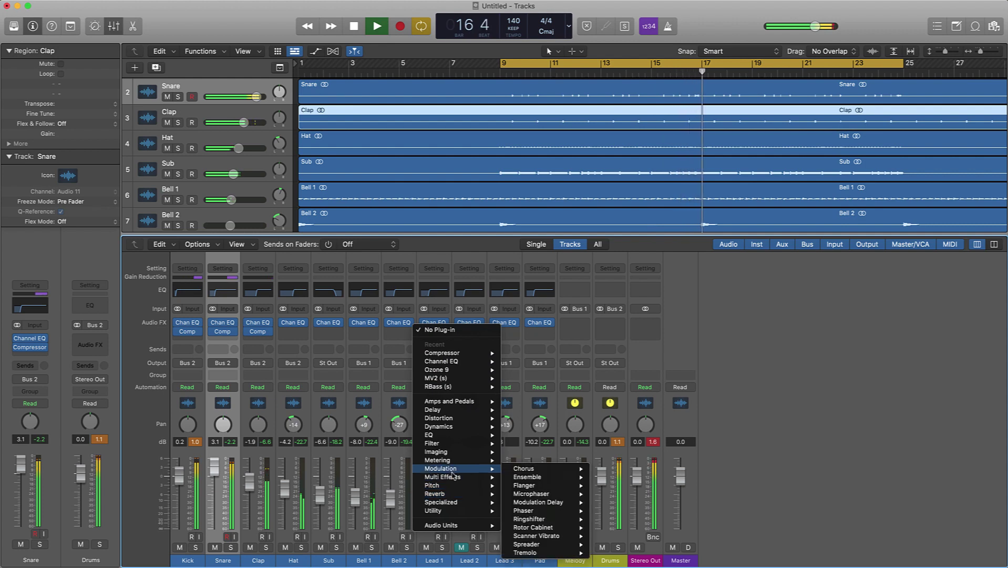
{"action": "mouse_move", "coordinate": [447, 494]}
{"action": "mouse_move", "coordinate": [533, 502]}
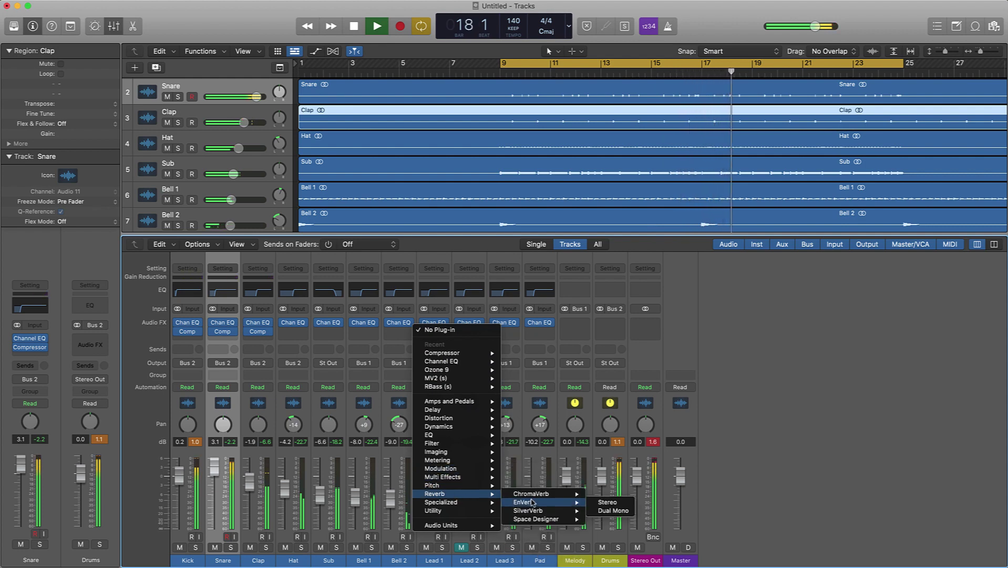
{"action": "mouse_move", "coordinate": [572, 522]}
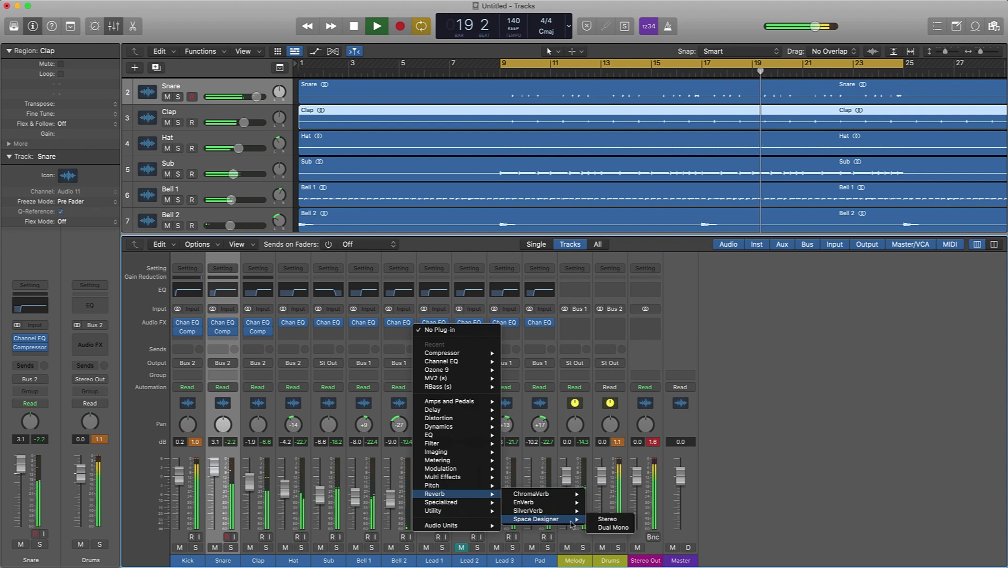
{"action": "left_click", "coordinate": [608, 519]}
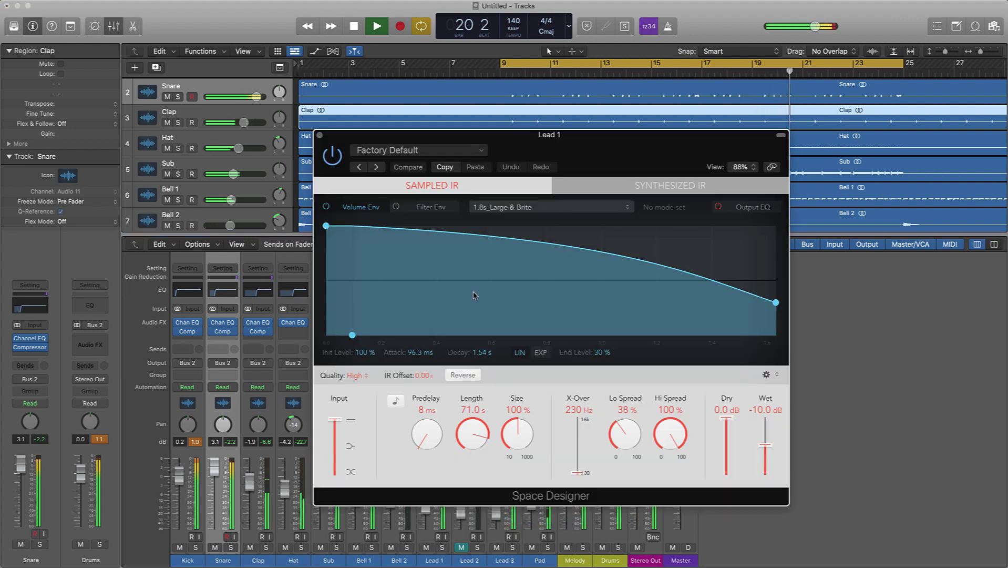
Mute the Pad and Lead 3, and lower the wet level of Lead 1's Space Designer to -16.5 dB
{"action": "left_click", "coordinate": [532, 547]}
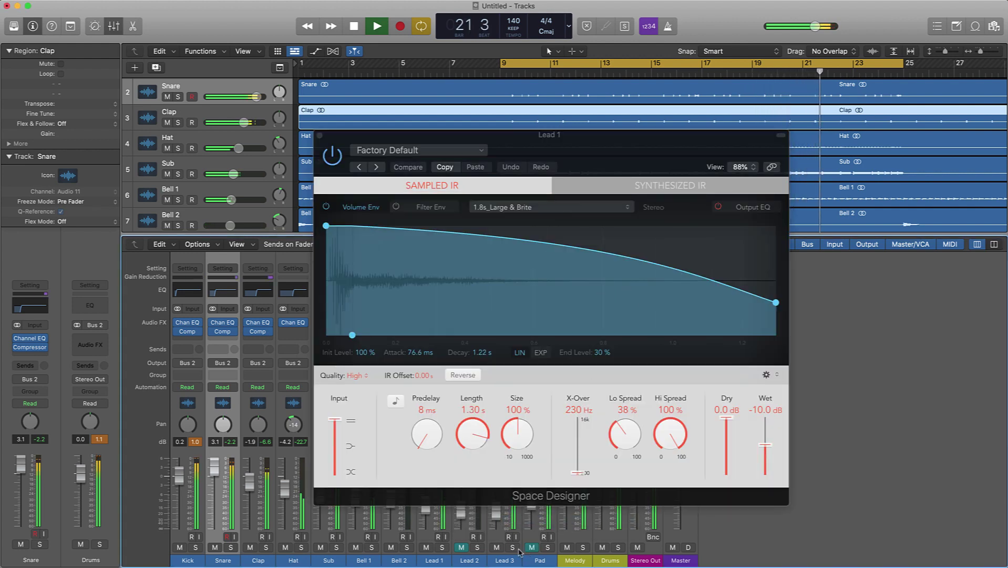
{"action": "left_click", "coordinate": [496, 547]}
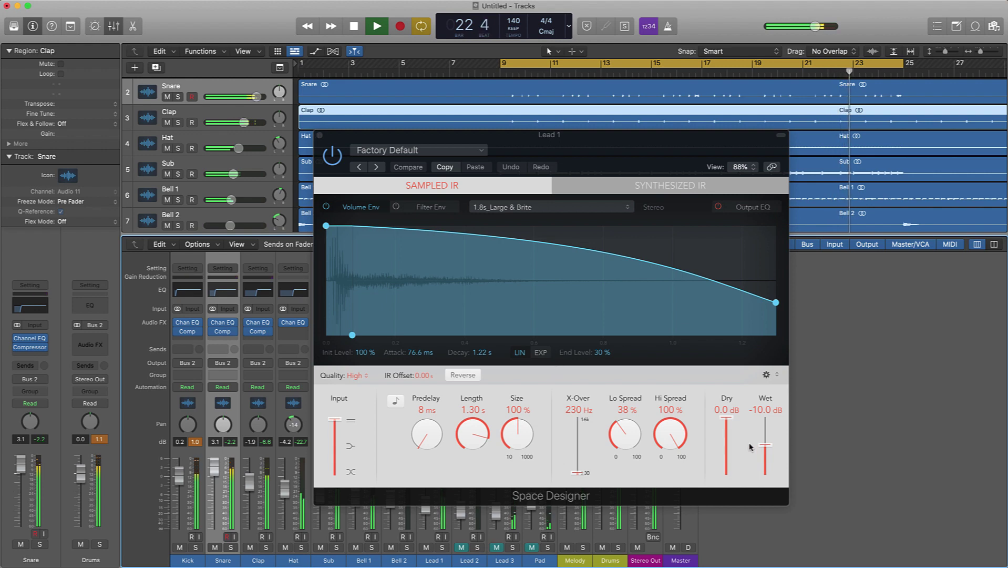
{"action": "left_click_drag", "start_coordinate": [766, 444], "coordinate": [766, 456]}
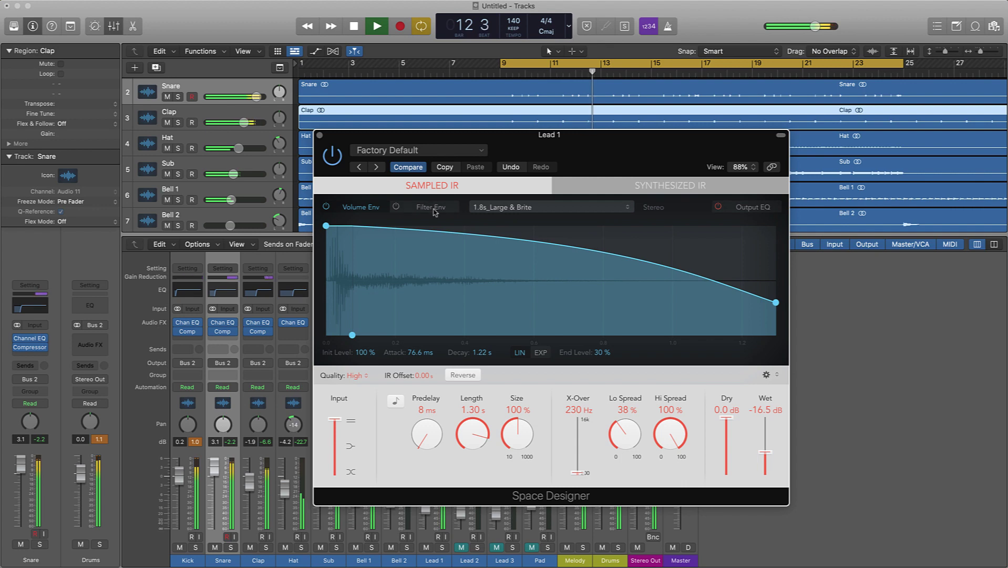
Stop playback, look through Space Designer's impulse response and preset options without changing them, and close the plug-in
{"action": "key", "text": "space"}
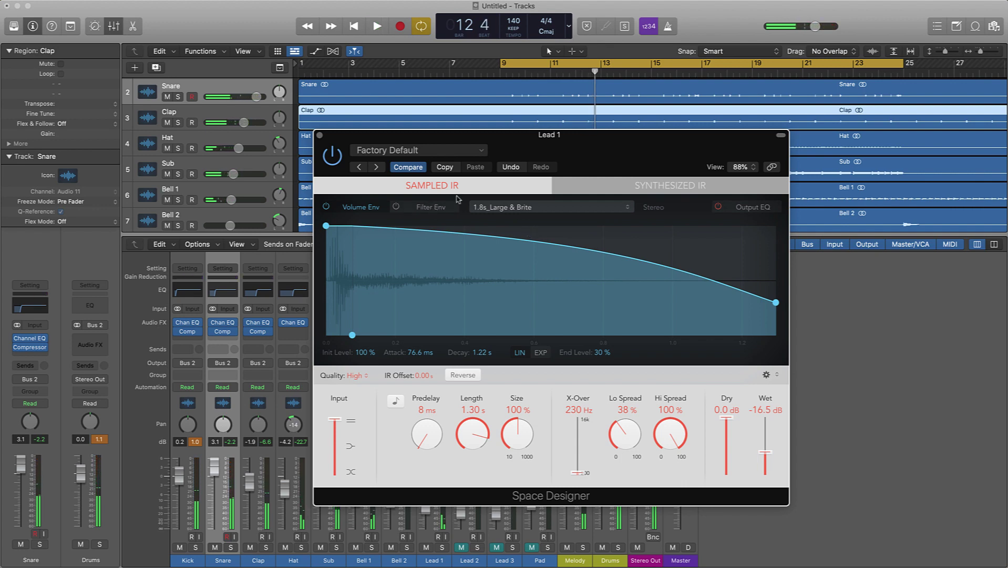
{"action": "left_click", "coordinate": [582, 207]}
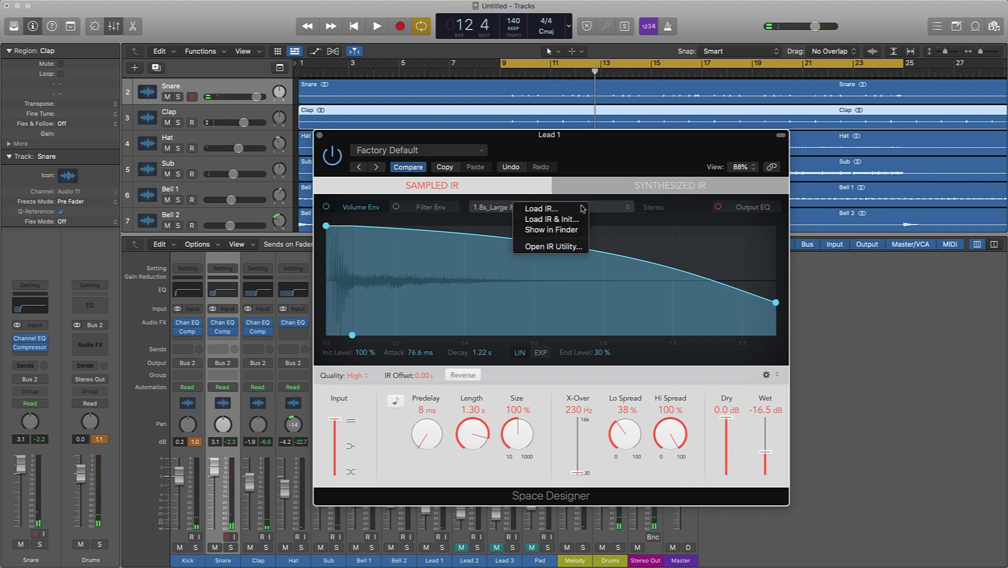
{"action": "left_click", "coordinate": [413, 151]}
{"action": "left_click", "coordinate": [412, 151]}
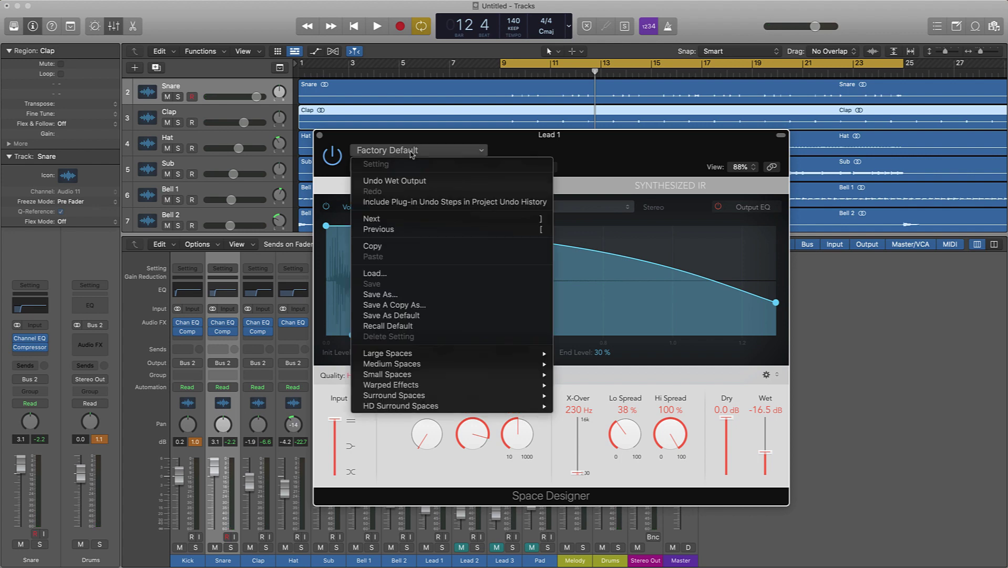
{"action": "mouse_move", "coordinate": [421, 357]}
{"action": "left_click", "coordinate": [628, 167]}
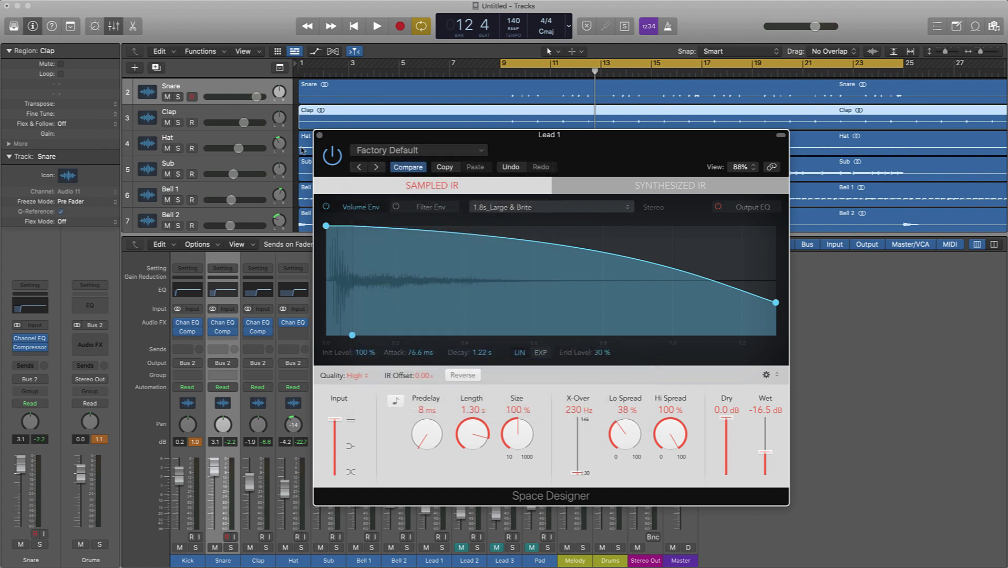
{"action": "left_click", "coordinate": [319, 137]}
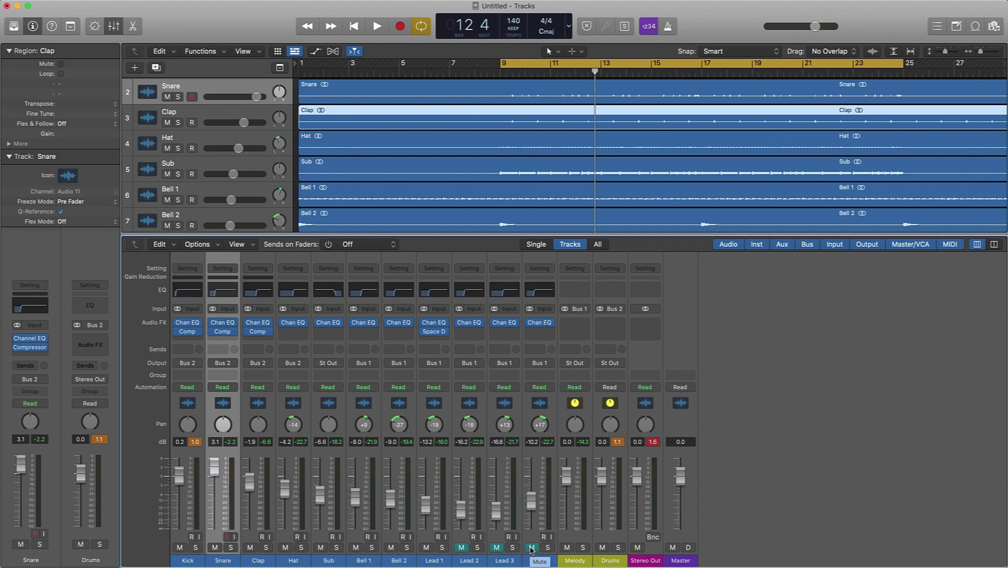
Resume playback near bar 17 with the Pad muted and Lead 3 unmuted
{"action": "key", "text": "space"}
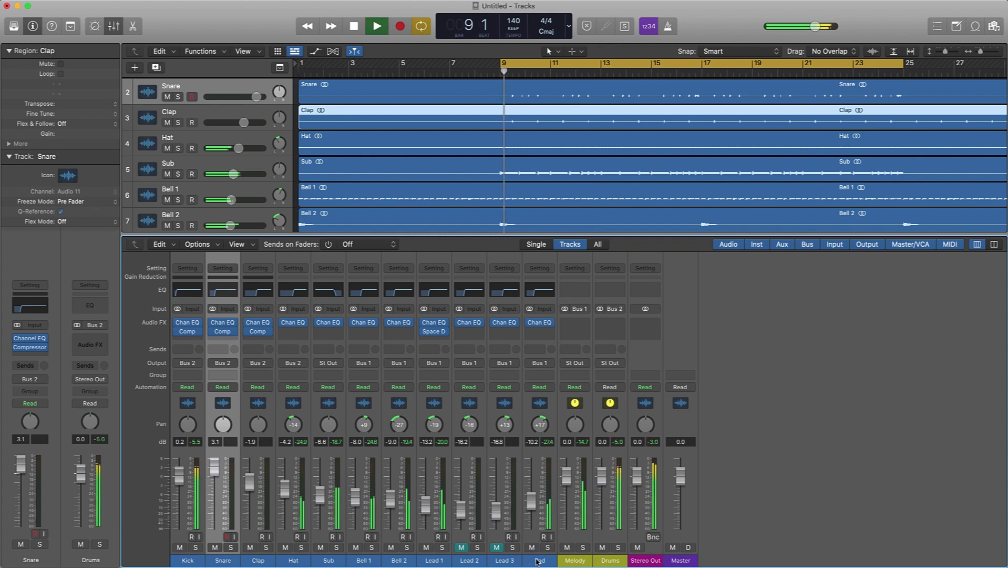
{"action": "left_click", "coordinate": [696, 72]}
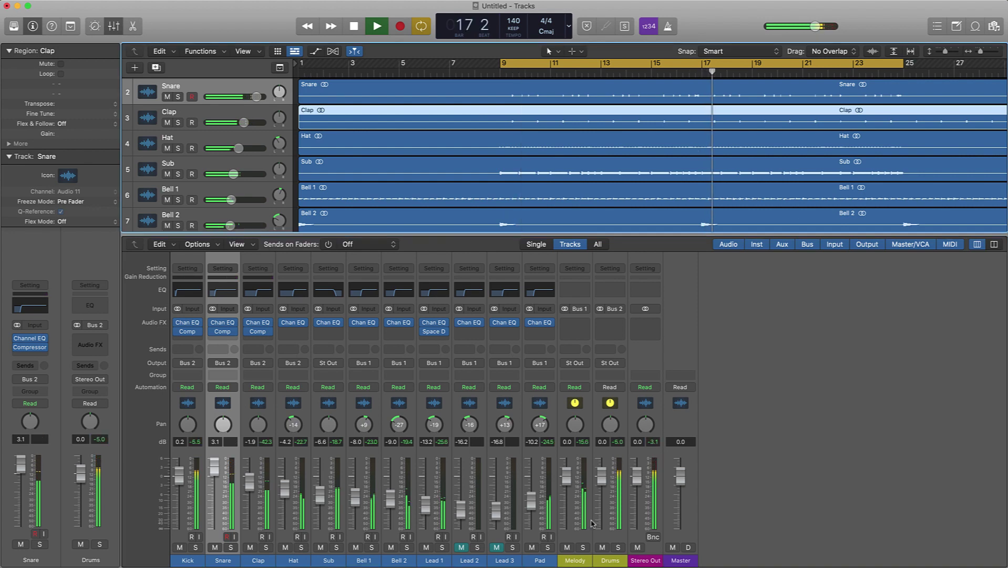
{"action": "left_click", "coordinate": [531, 547]}
{"action": "left_click", "coordinate": [496, 548]}
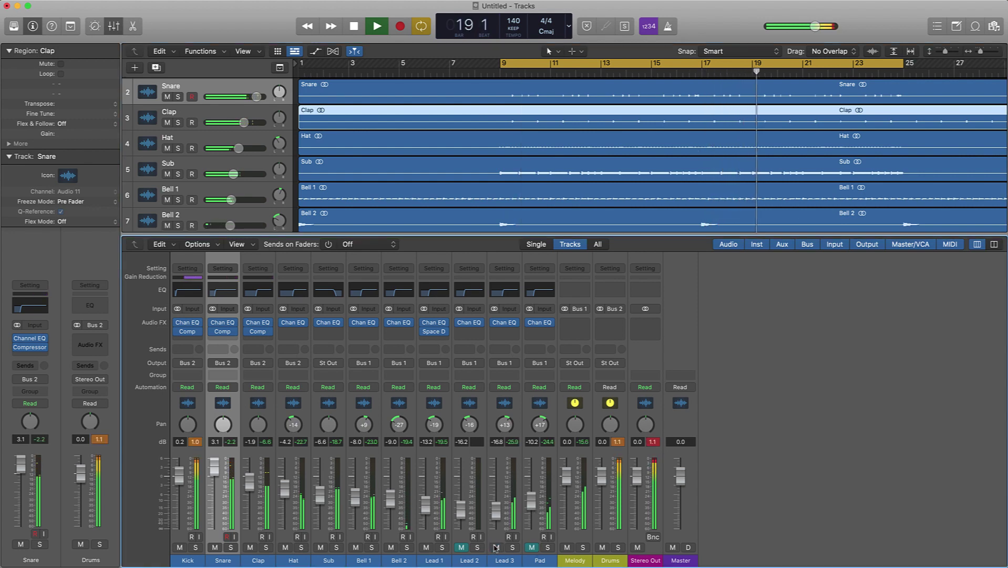
Insert a stereo Space Designer on Lead 3, lower its wet level to -20.0 dB, and close the plug-in
{"action": "left_click", "coordinate": [504, 330]}
{"action": "mouse_move", "coordinate": [531, 353]}
{"action": "left_click", "coordinate": [593, 353]}
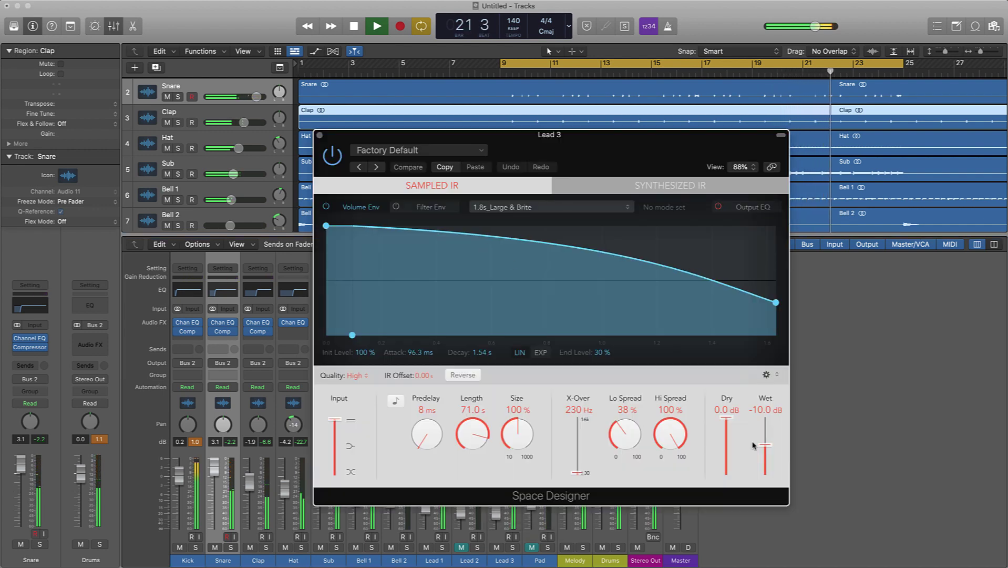
{"action": "left_click_drag", "start_coordinate": [765, 445], "coordinate": [768, 460]}
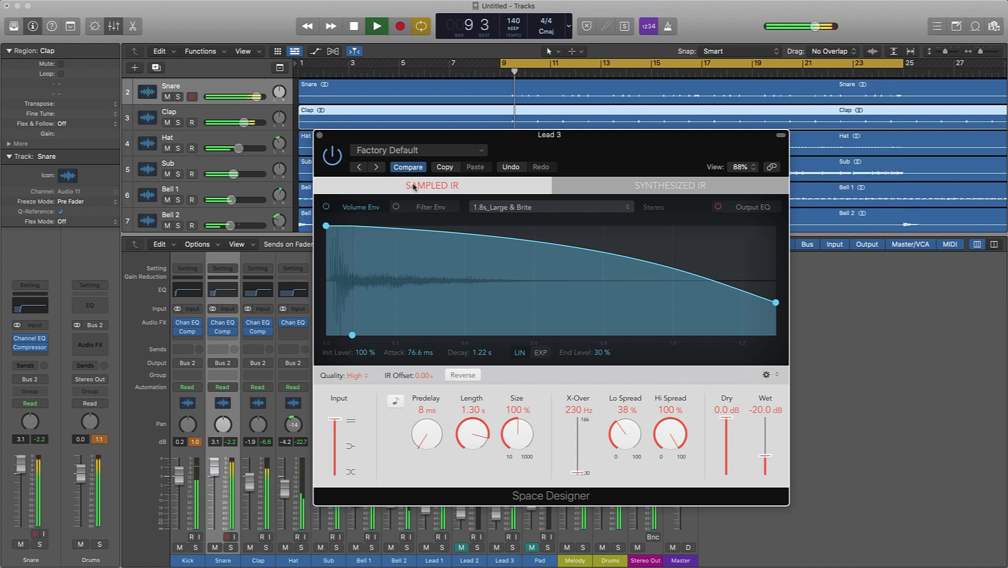
{"action": "left_click", "coordinate": [319, 135]}
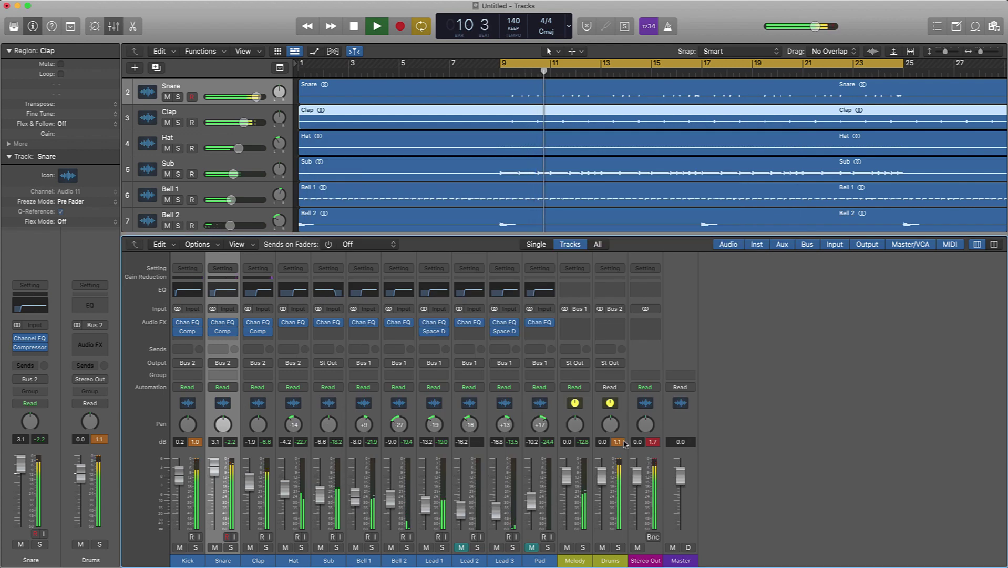
Stop playback, reset the peak readings, and lower the Stereo Out fader to -4.6 dB
{"action": "key", "text": "space"}
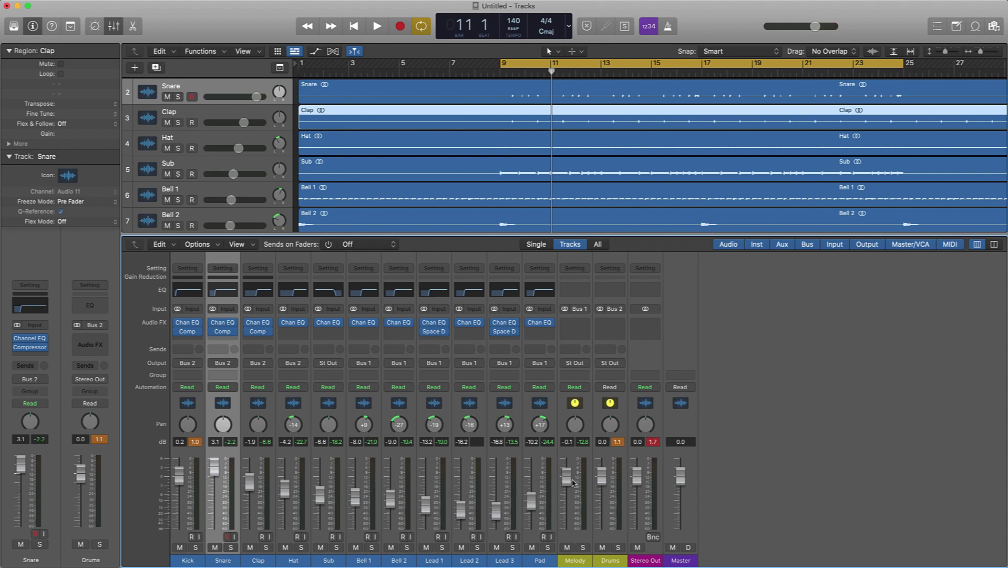
{"action": "left_click", "coordinate": [653, 442]}
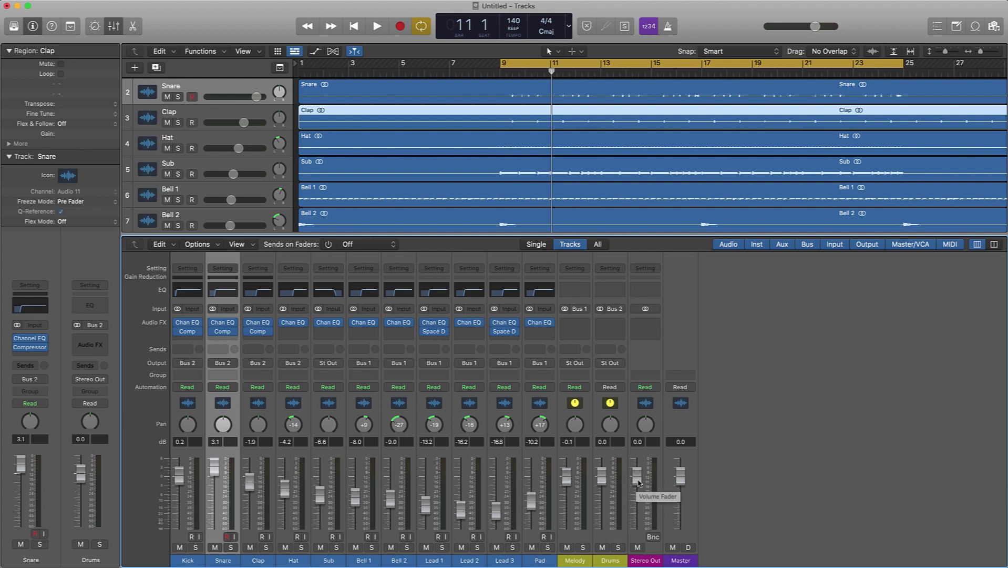
{"action": "left_click_drag", "start_coordinate": [639, 482], "coordinate": [639, 485]}
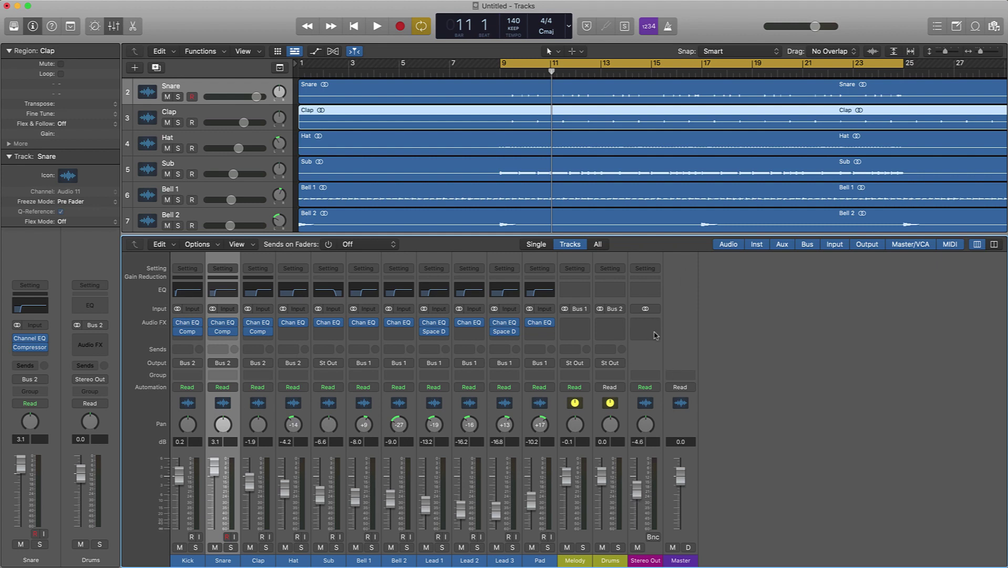
Play the beat and set Melody to -0.1 dB, Lead 2 to -16.6 dB and Lead 3 to -17.6 dB
{"action": "key", "text": "space"}
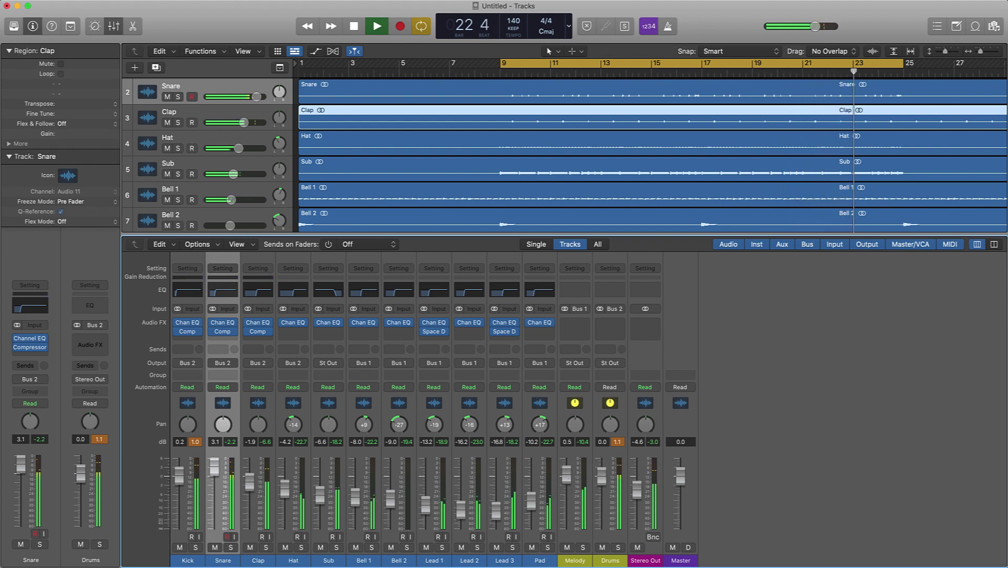
{"action": "left_click_drag", "start_coordinate": [567, 477], "coordinate": [567, 479]}
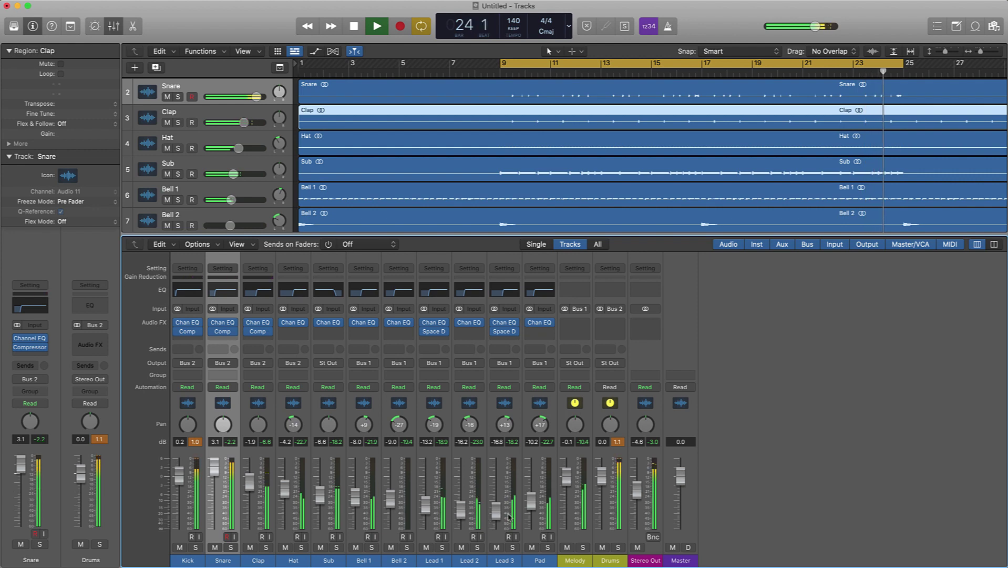
{"action": "left_click_drag", "start_coordinate": [489, 521], "coordinate": [463, 522]}
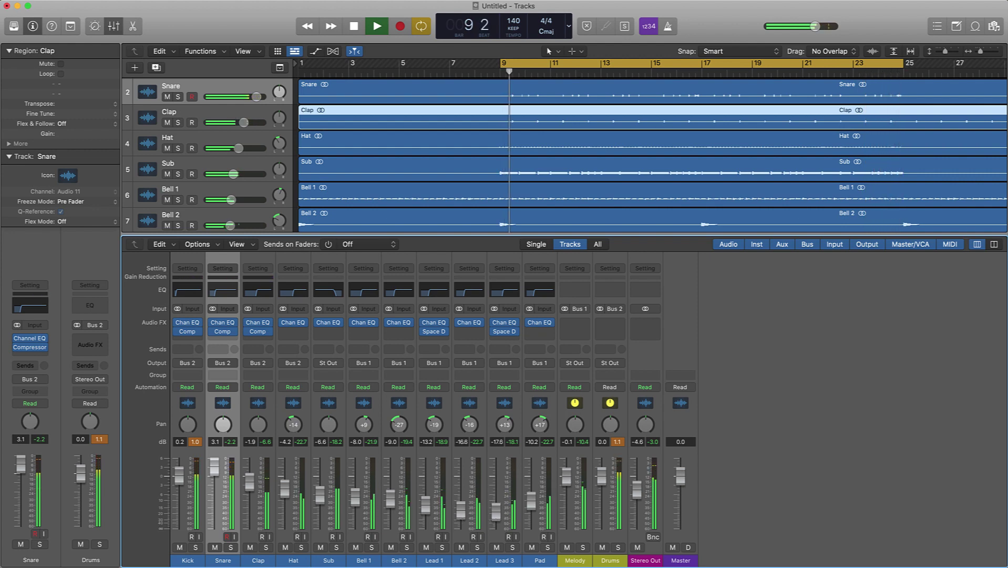
Turn off cycle mode and play the arrangement on from about bar 25
{"action": "key", "text": "c"}
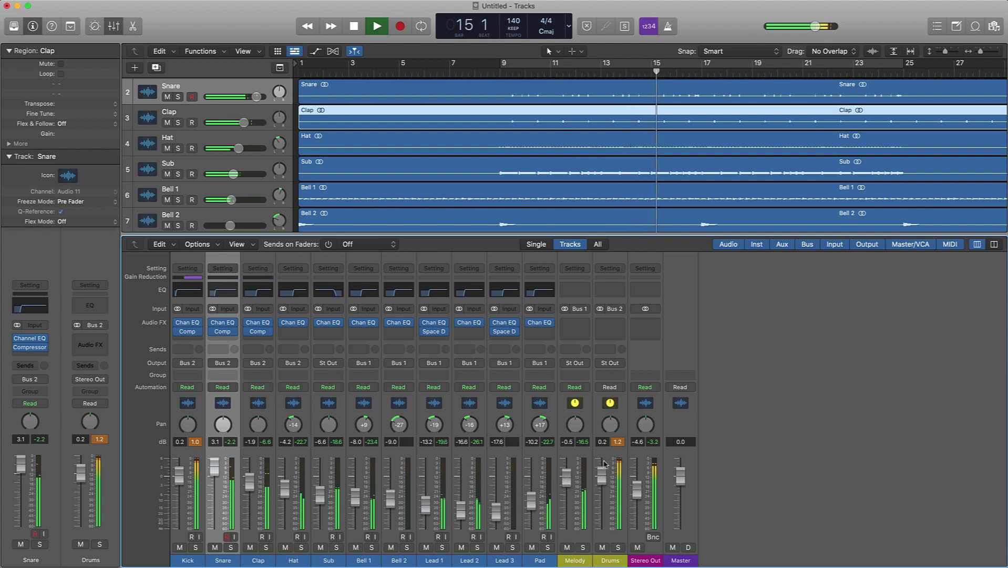
{"action": "left_click", "coordinate": [904, 71]}
{"action": "scroll", "coordinate": [781, 152], "scroll_direction": "right", "scroll_amount": 1}
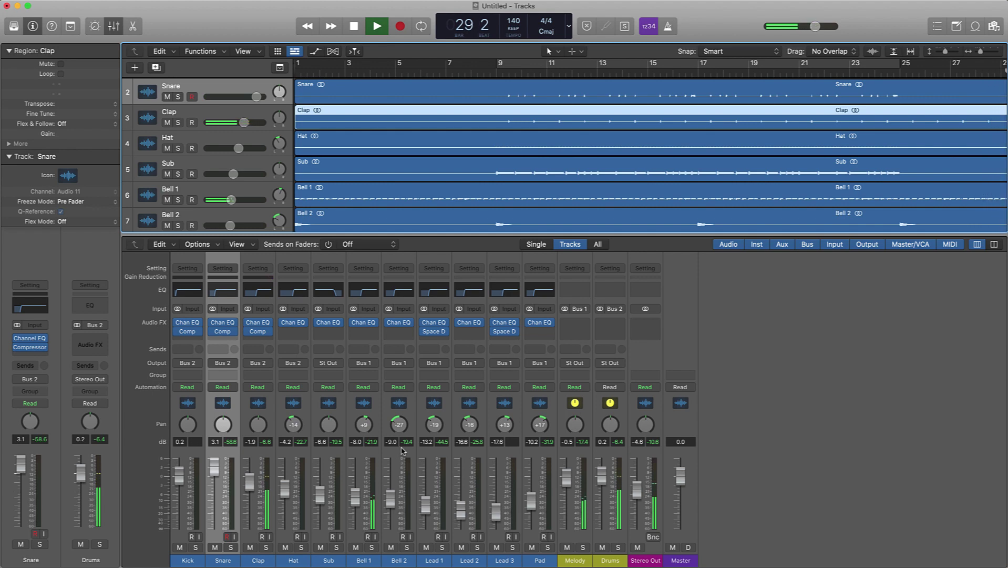
{"action": "scroll", "coordinate": [420, 196], "scroll_direction": "down", "scroll_amount": 5}
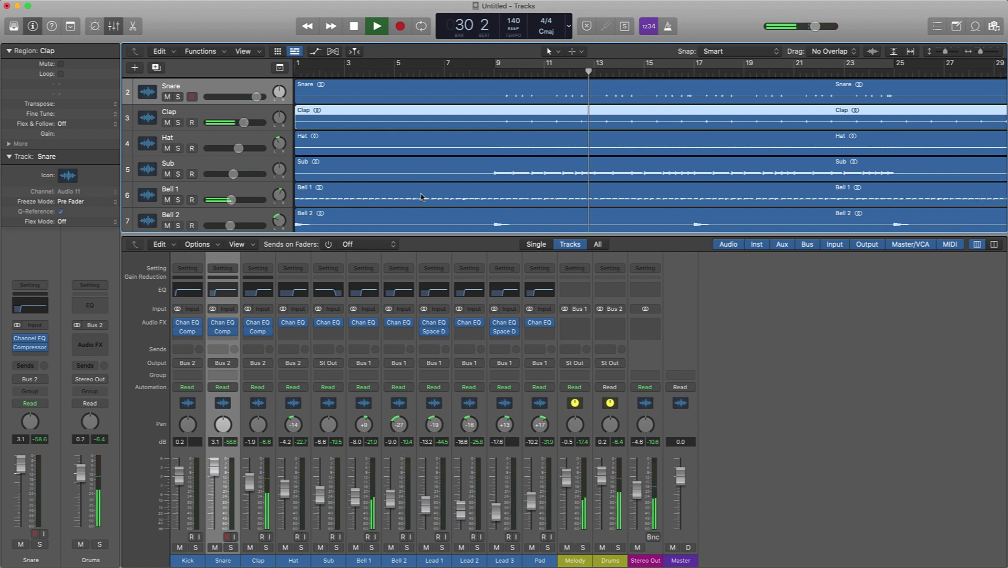
Move the project end marker back to the end of the longest regions, at about bar 130
{"action": "key", "text": "p"}
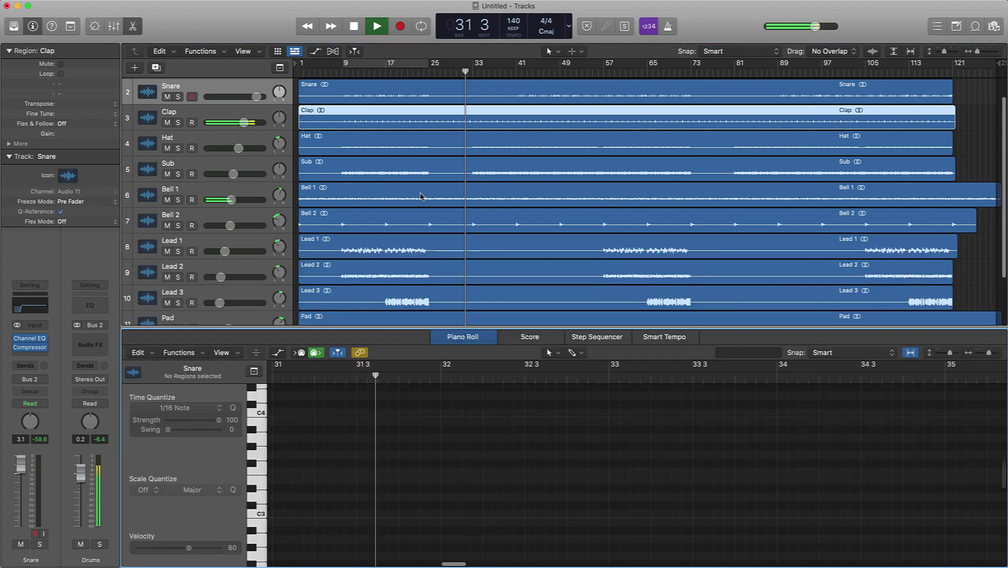
{"action": "key", "text": "p"}
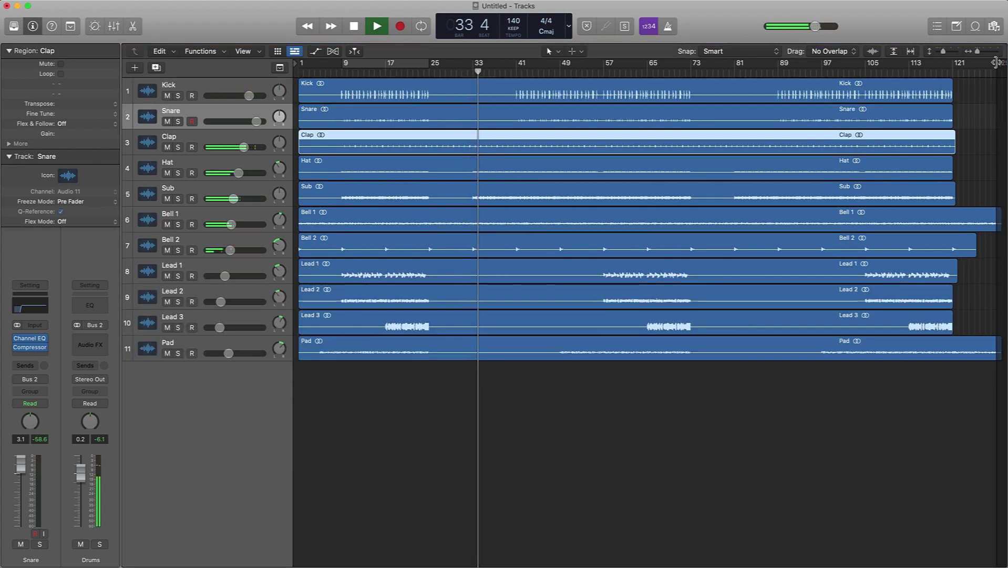
{"action": "left_click_drag", "start_coordinate": [999, 64], "coordinate": [986, 65]}
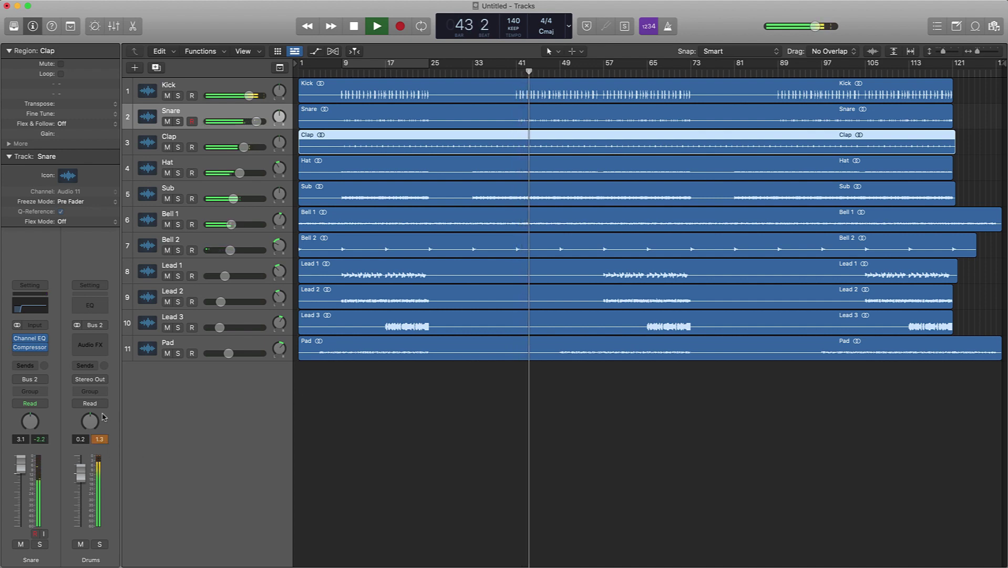
Check the Drums peak level in the mixer during playback, then stop, clear the peak readings and hide the mixer
{"action": "left_click", "coordinate": [114, 26]}
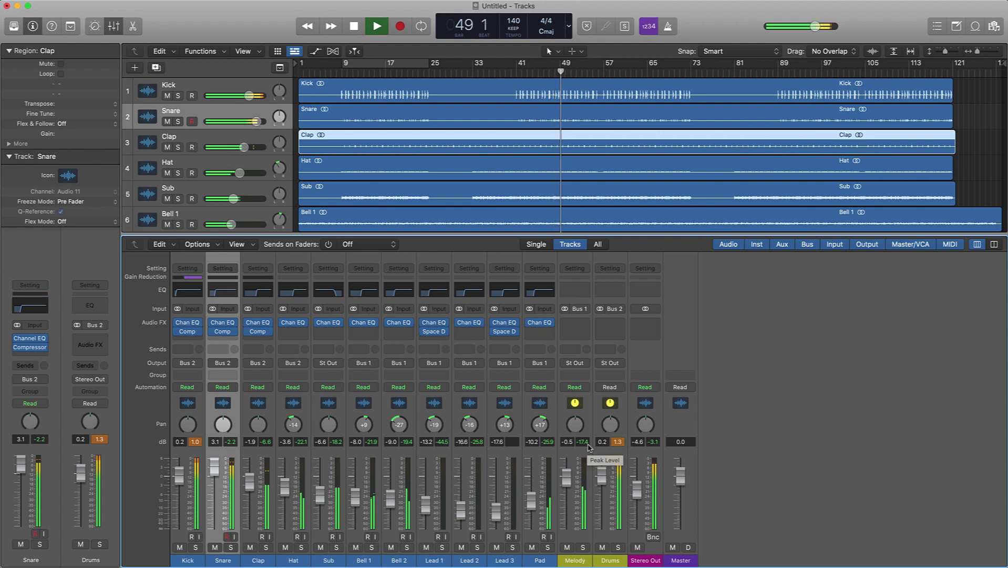
{"action": "left_click", "coordinate": [612, 440]}
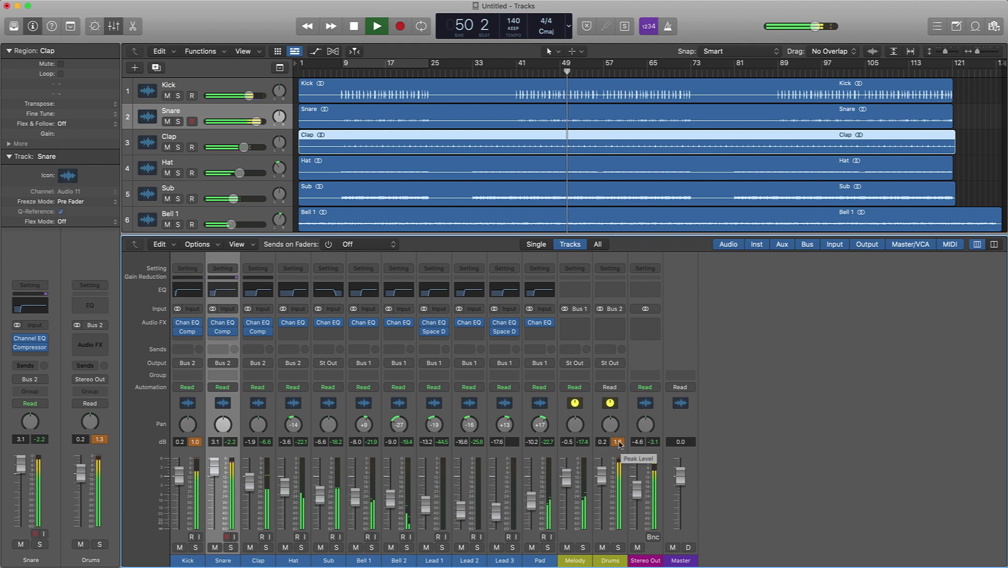
{"action": "key", "text": "space"}
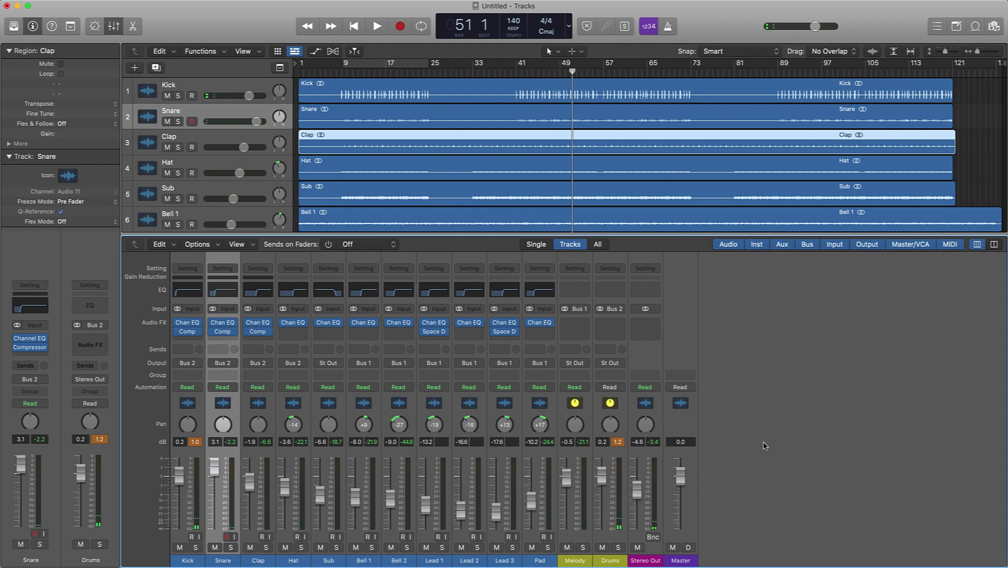
{"action": "left_click", "coordinate": [614, 442]}
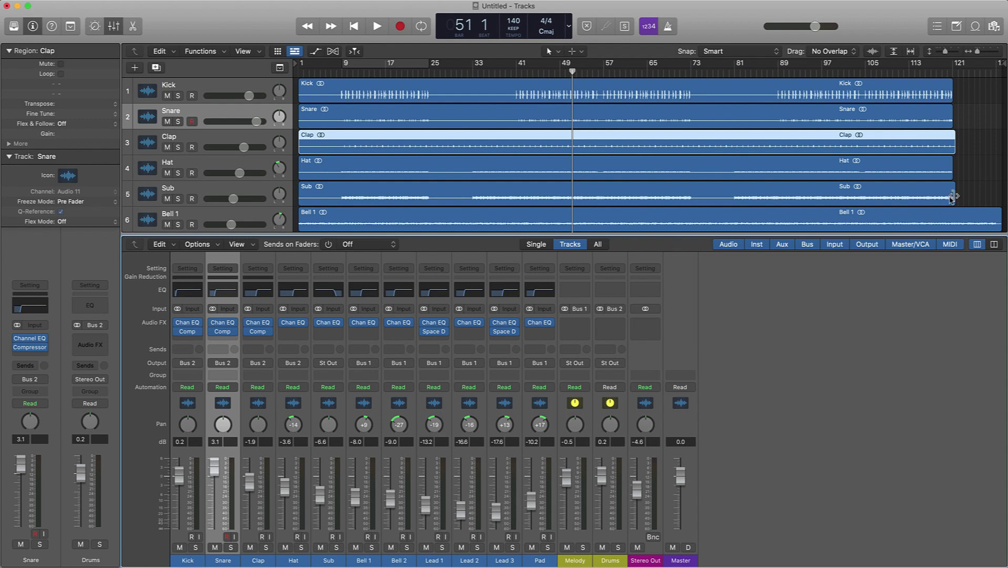
{"action": "left_click", "coordinate": [990, 187]}
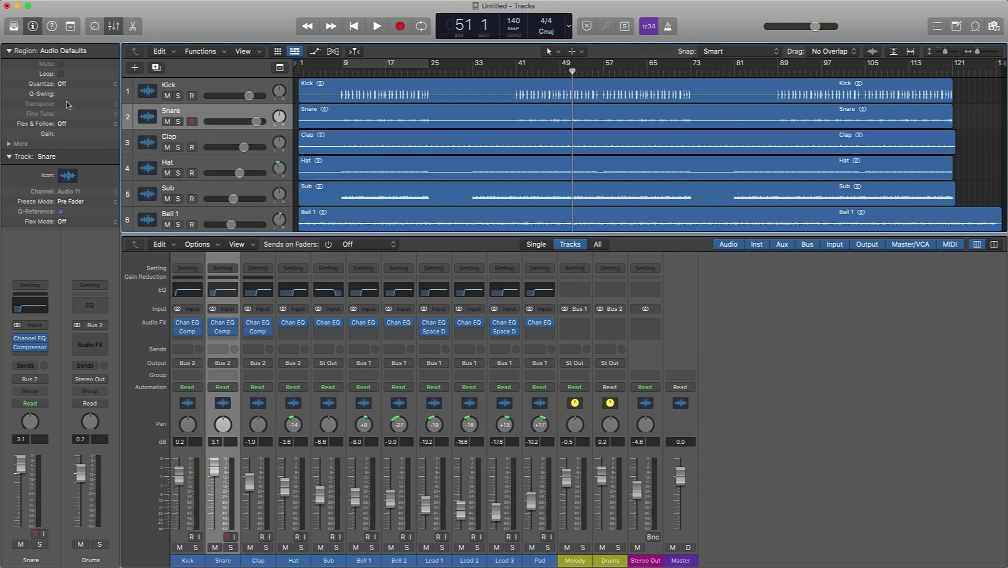
{"action": "left_click", "coordinate": [112, 27]}
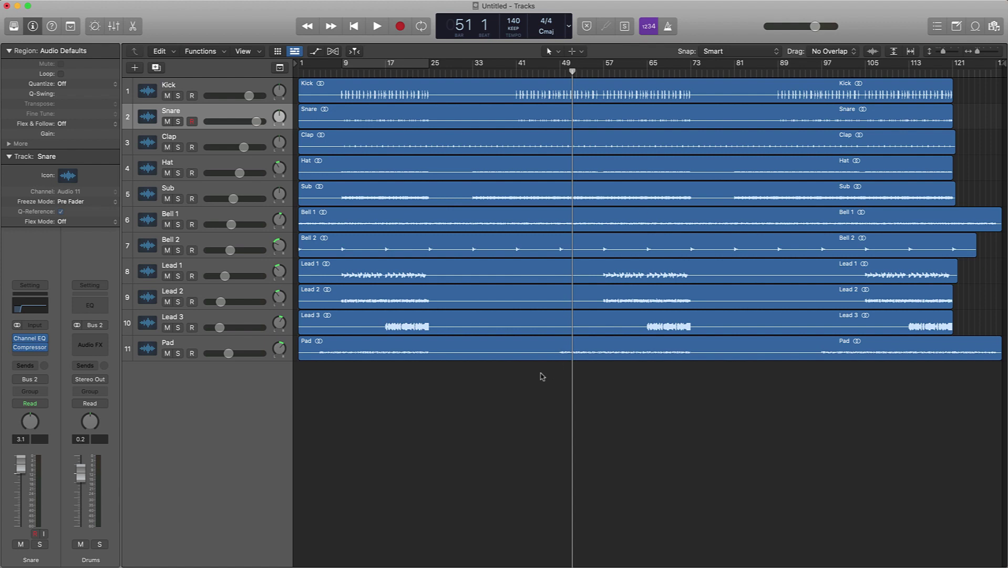
Set up a bounce of the full project as a PCM Wave file only, 24 Bit, with a 48000 sample rate
{"action": "key", "text": "super+b"}
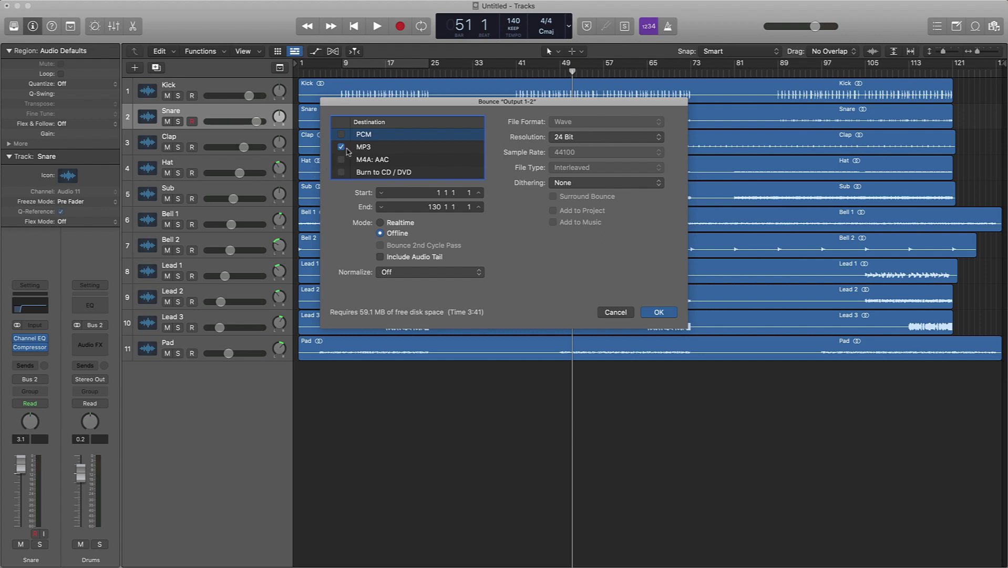
{"action": "left_click", "coordinate": [342, 143]}
{"action": "left_click", "coordinate": [342, 134]}
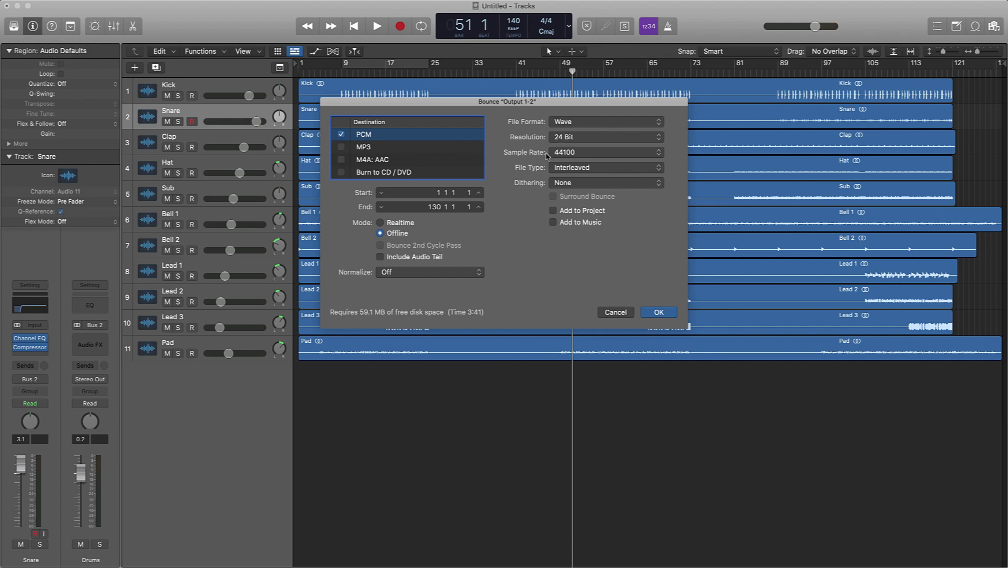
{"action": "left_click", "coordinate": [563, 156]}
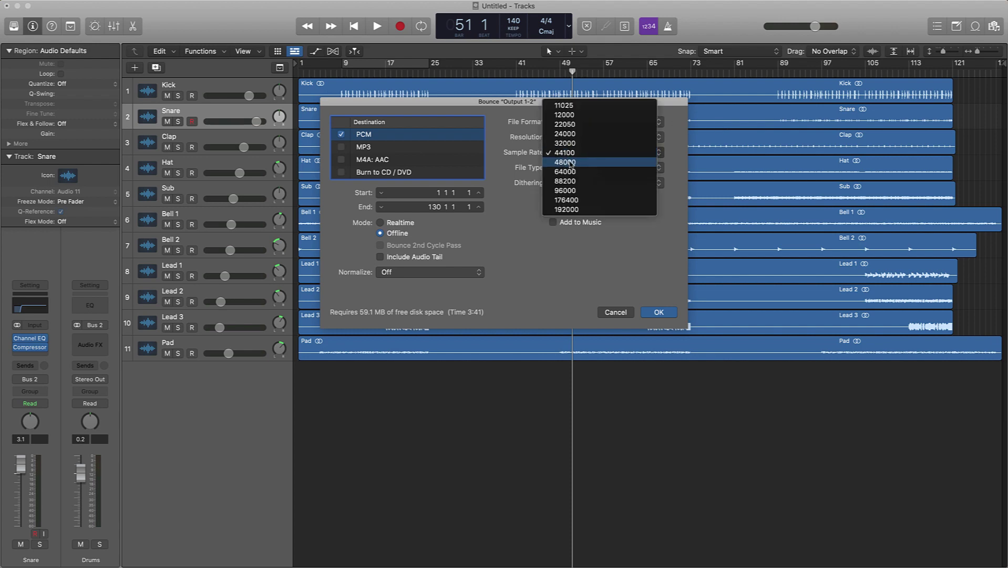
{"action": "left_click", "coordinate": [571, 164]}
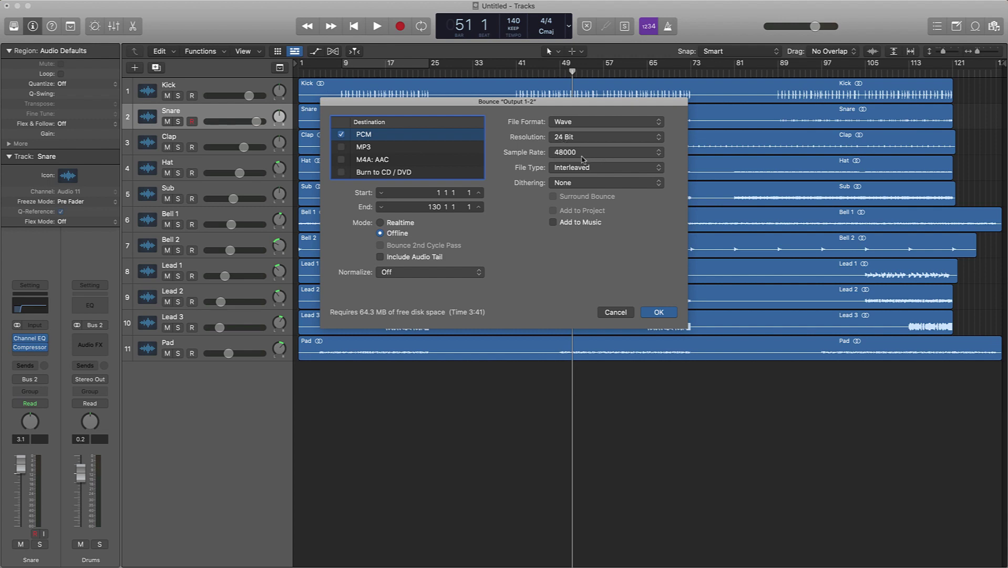
{"action": "left_click", "coordinate": [582, 153]}
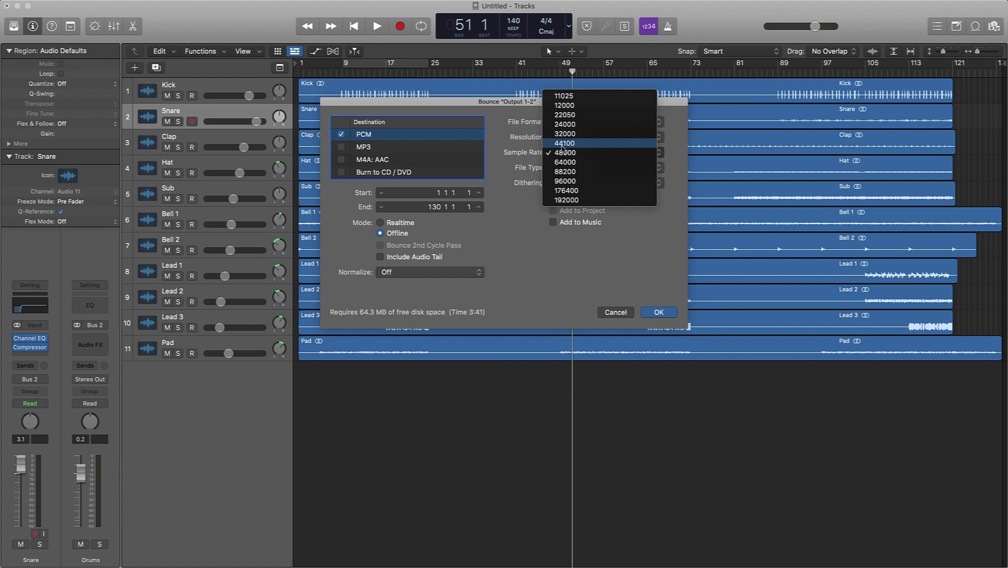
{"action": "left_click", "coordinate": [528, 164]}
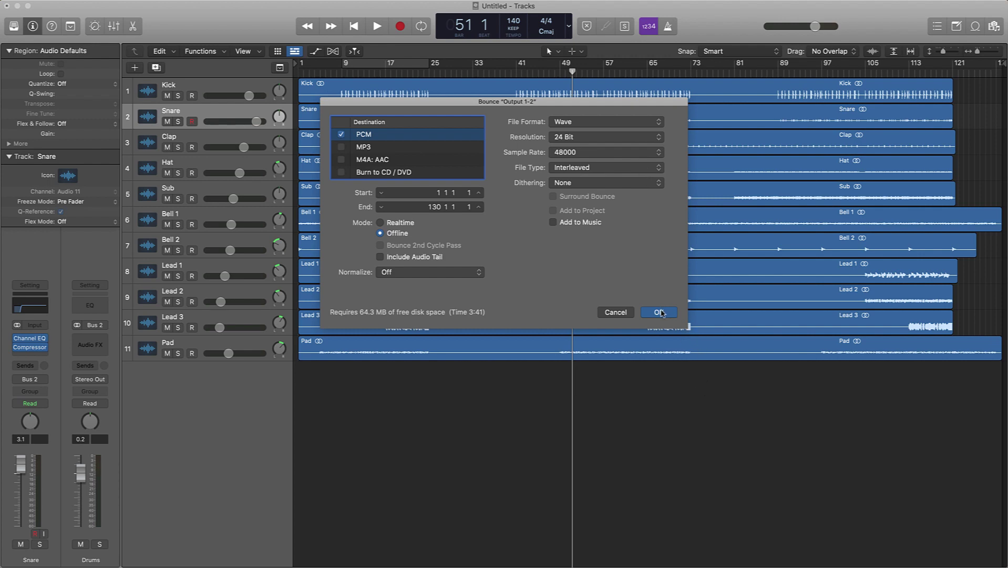
Bounce the mix to the Desktop under the name Da Menace - Mix
{"action": "left_click", "coordinate": [660, 312]}
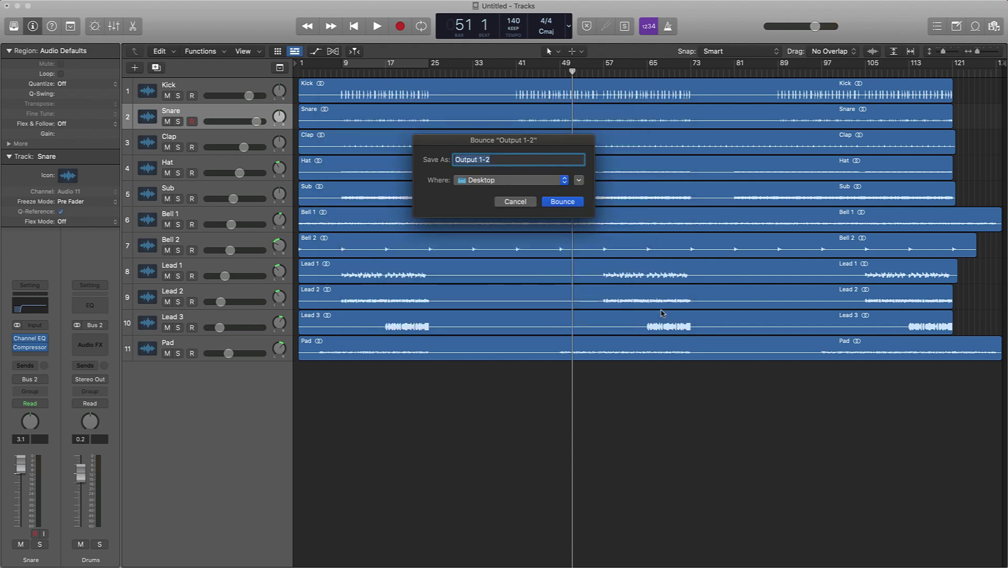
{"action": "type", "text": "Da Menace - Mix"}
{"action": "left_click", "coordinate": [578, 202]}
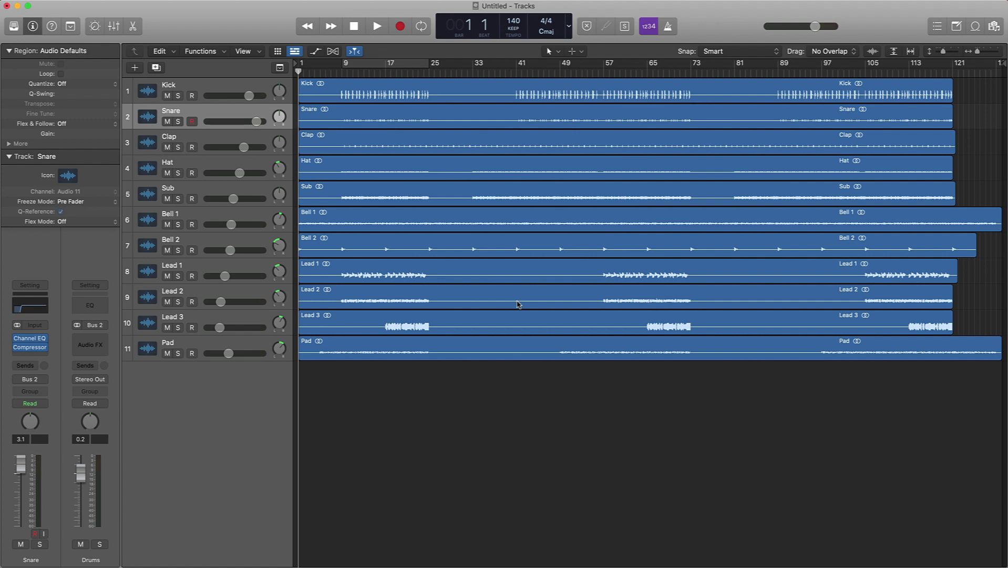
Save the project as Da Menace - New Mix
{"action": "key", "text": "super+s"}
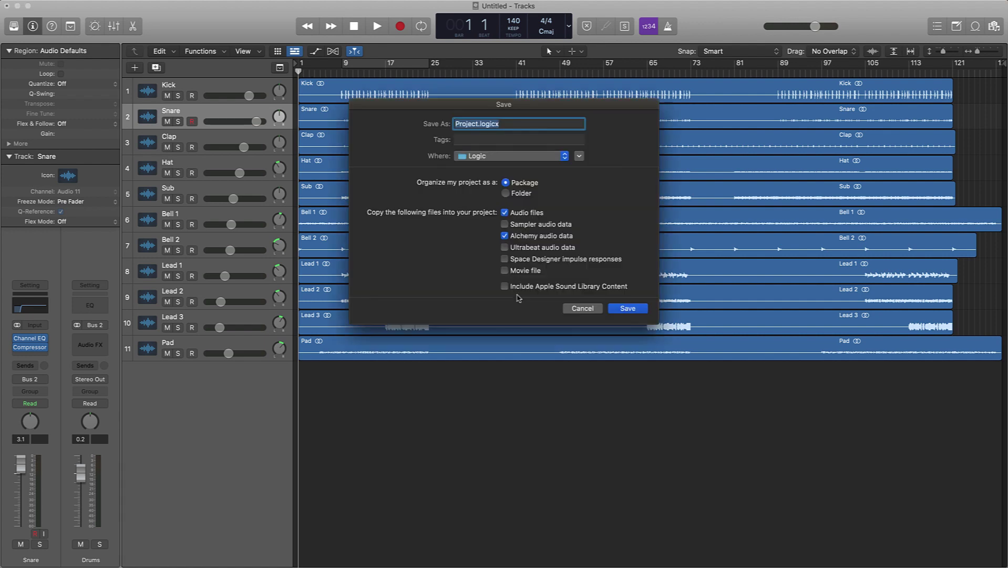
{"action": "left_click", "coordinate": [475, 123]}
{"action": "double_click", "coordinate": [476, 124]}
{"action": "type", "text": "Da Menace - New Mix"}
{"action": "key", "text": "Return"}
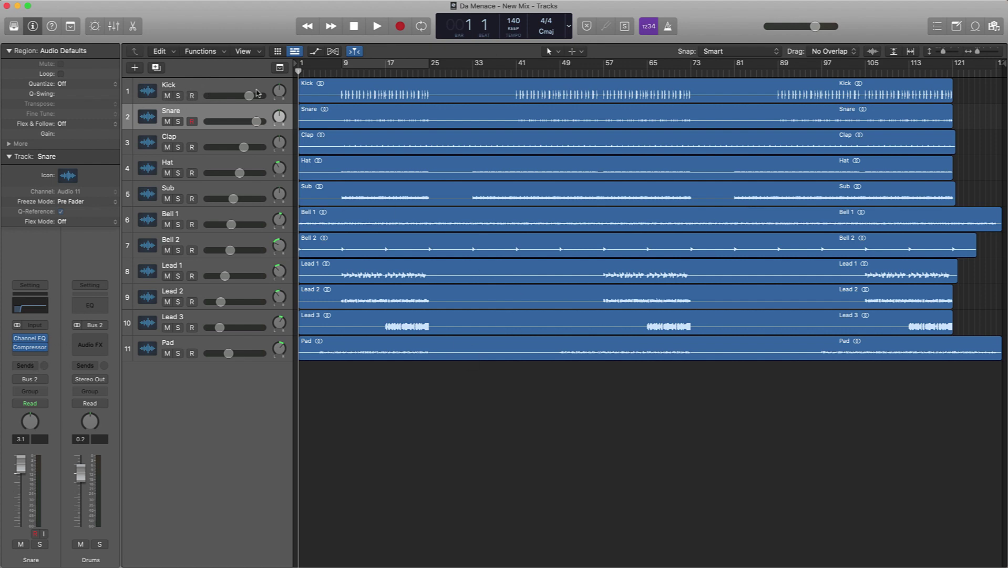
Solo the Kick and play it in cycle mode over bars 9 to 25, then stop
{"action": "left_click", "coordinate": [179, 96]}
{"action": "left_click", "coordinate": [368, 68]}
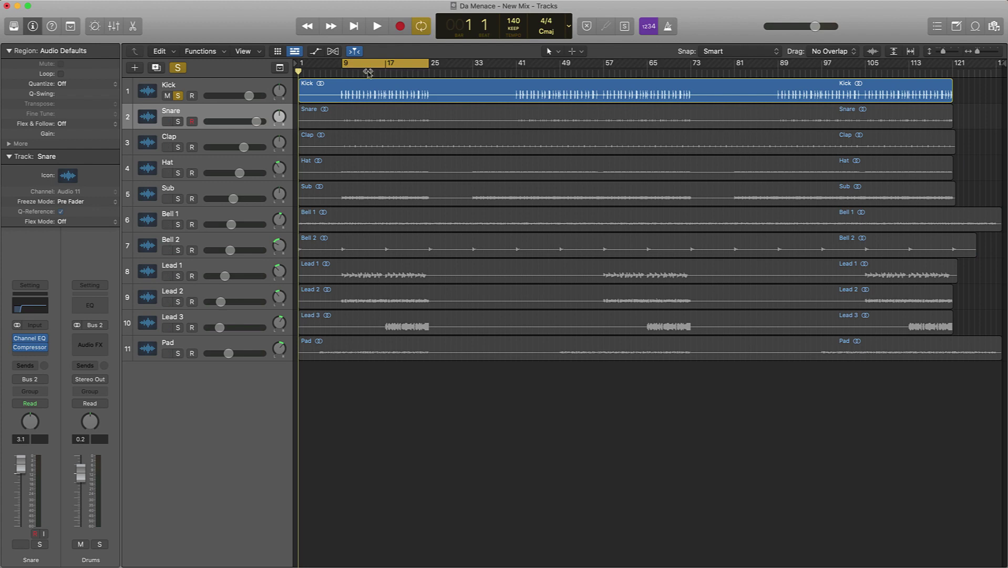
{"action": "key", "text": "space"}
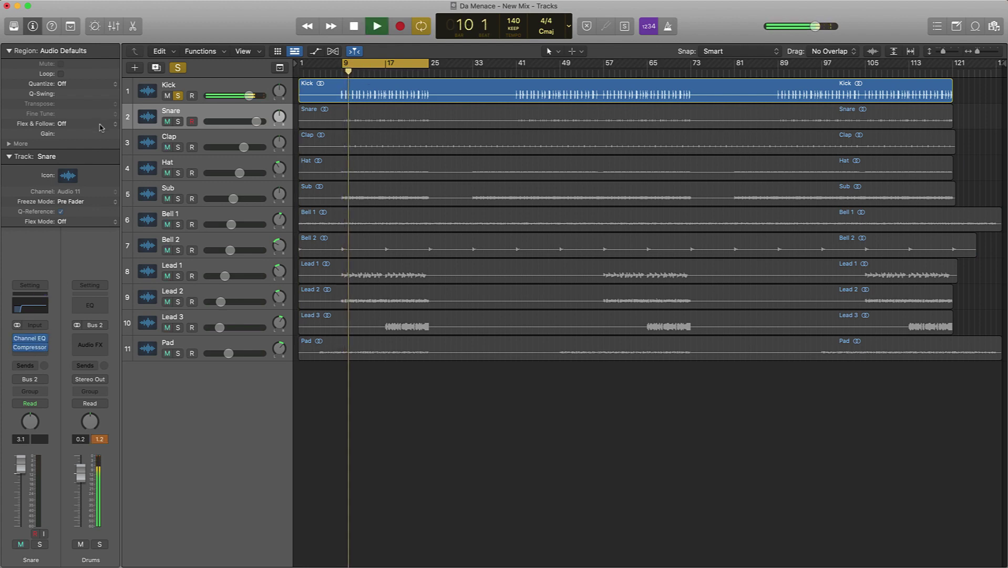
{"action": "left_click", "coordinate": [177, 95]}
{"action": "key", "text": "space"}
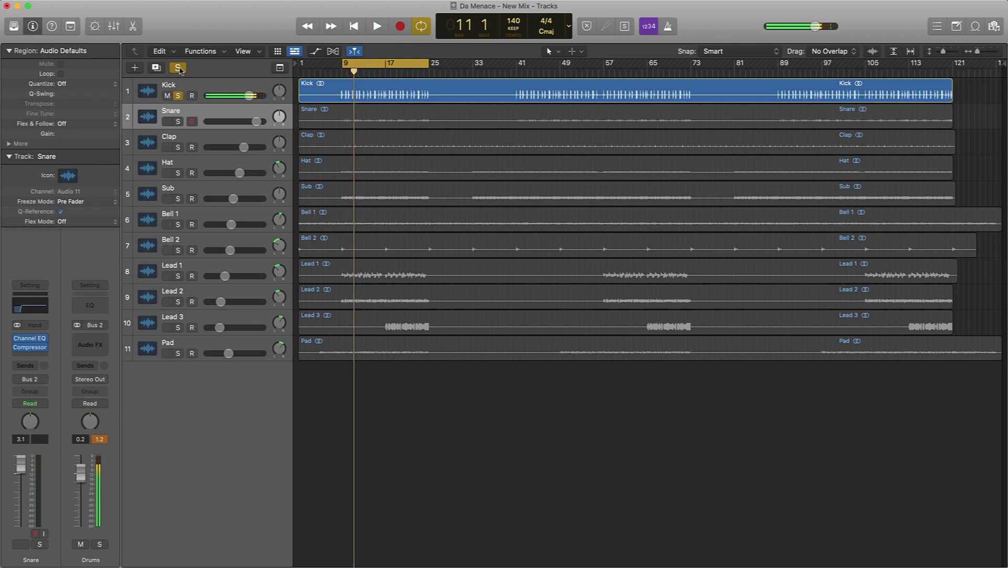
Solo the Snare instead of the Kick, play it briefly in the cycle range, stop, and turn the solo off
{"action": "key", "text": "super+a"}
{"action": "left_click", "coordinate": [178, 121]}
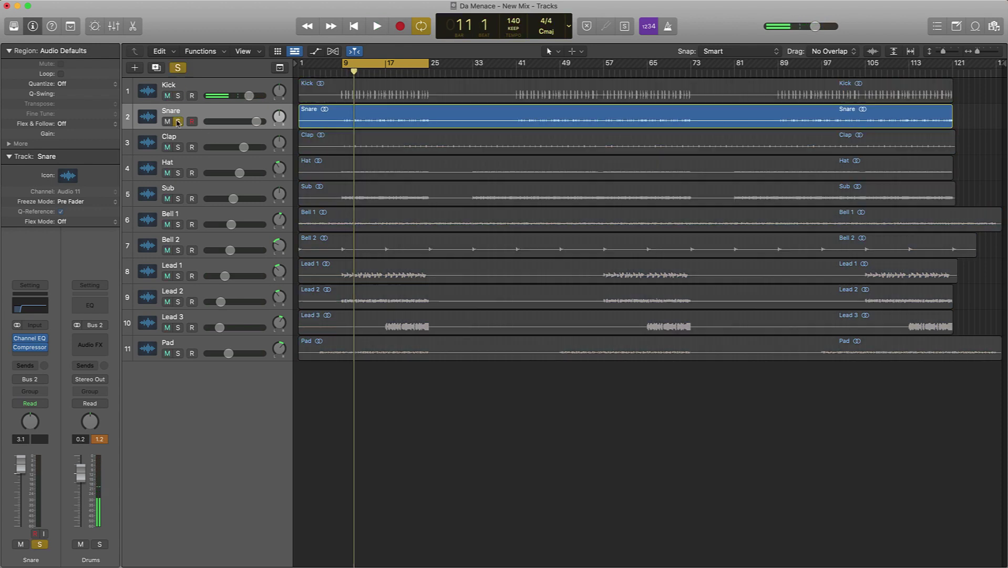
{"action": "key", "text": "space"}
{"action": "key", "text": "space"}
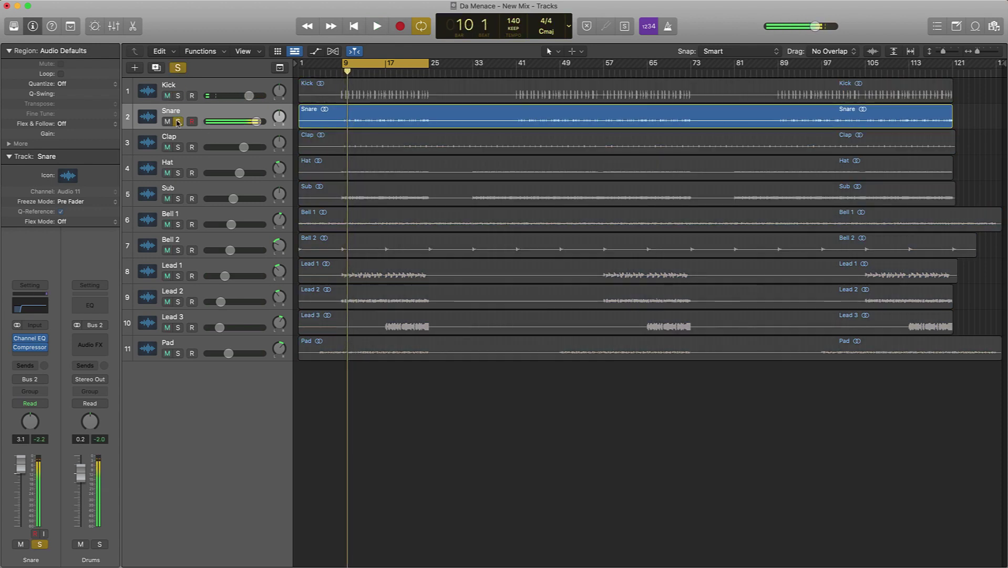
{"action": "left_click", "coordinate": [177, 122]}
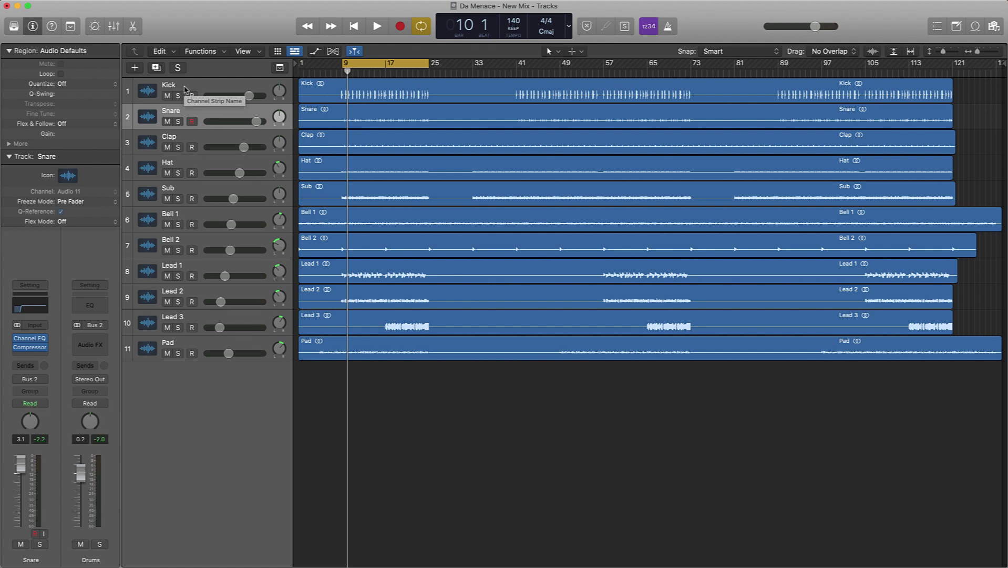
Export all tracks as 24 Bit WAVE files into a new folder named Da Menace - Stems - 140 BPM inside Da Mence - Stems - Ruff
{"action": "left_click", "coordinate": [252, 89]}
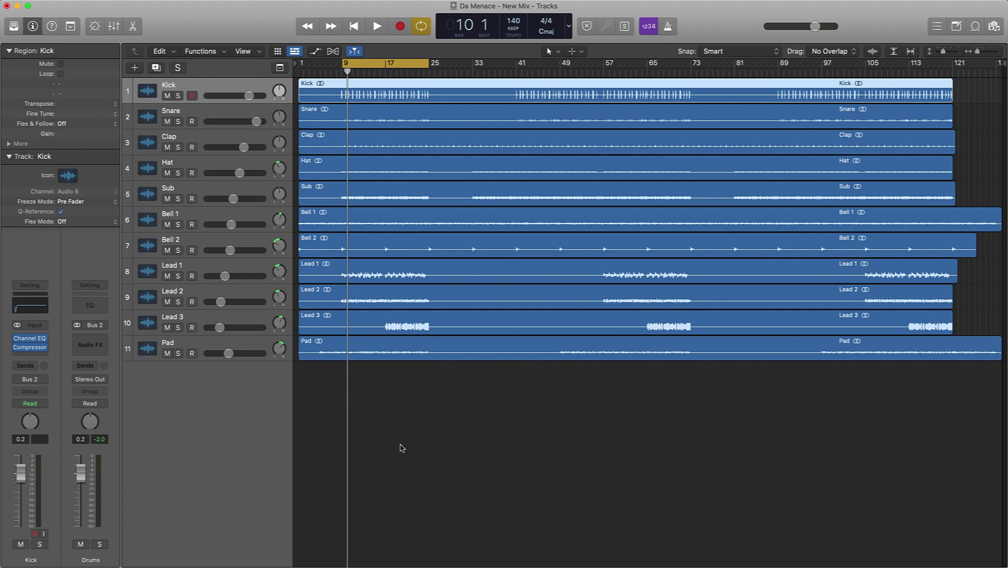
{"action": "key", "text": "Return"}
{"action": "key", "text": "super+shift+e"}
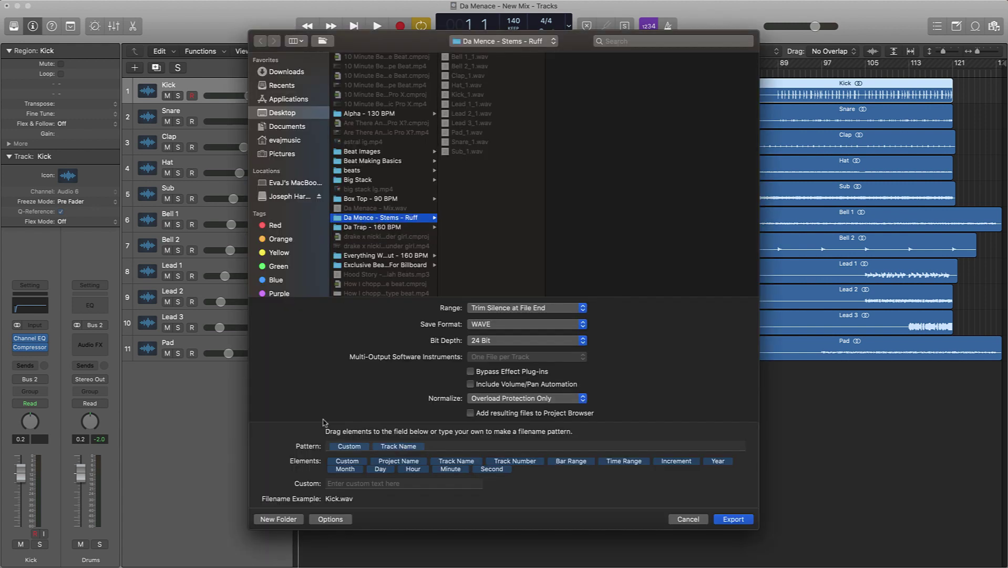
{"action": "left_click", "coordinate": [281, 522]}
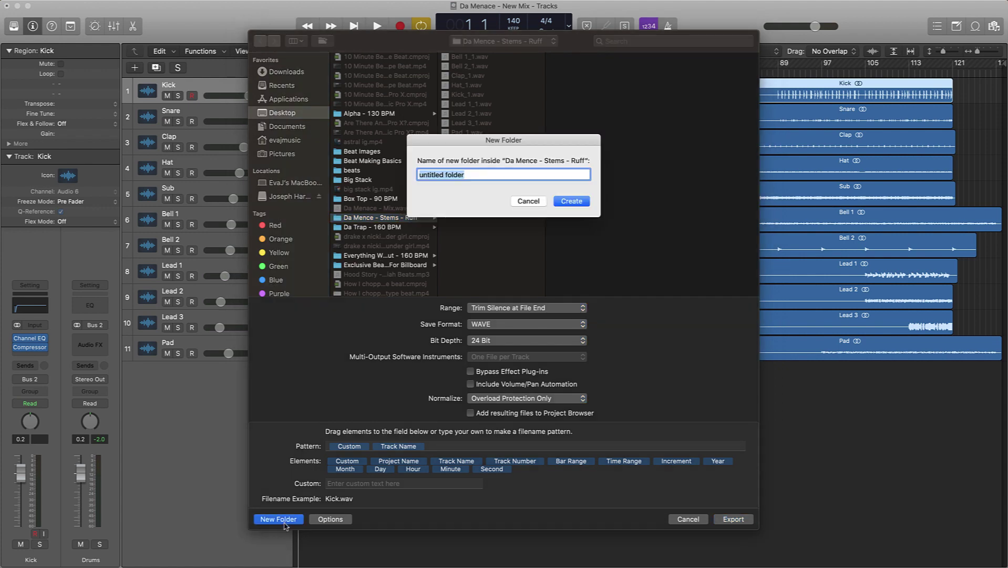
{"action": "type", "text": "Da Menace - Stems - 140 BPM"}
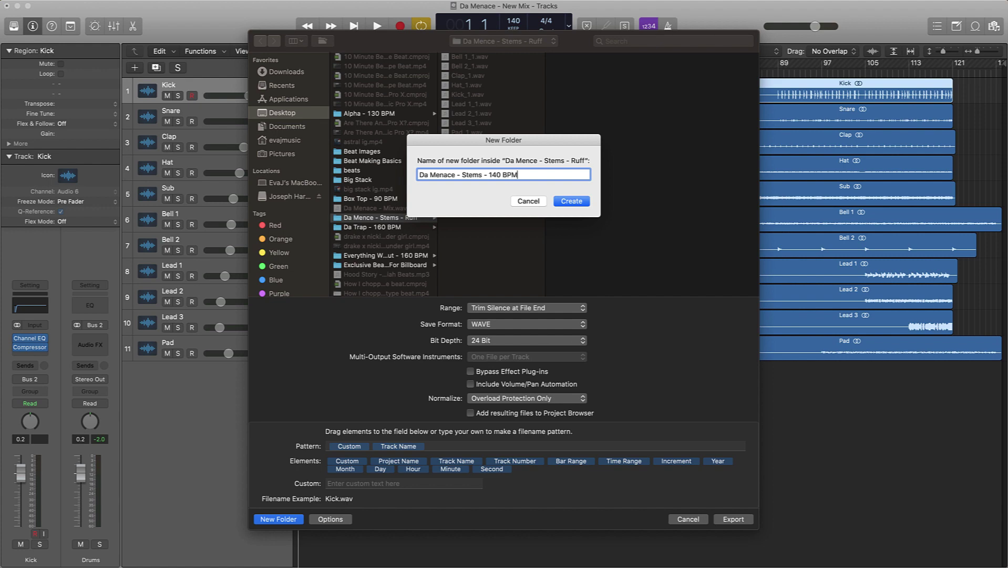
{"action": "key", "text": "Return"}
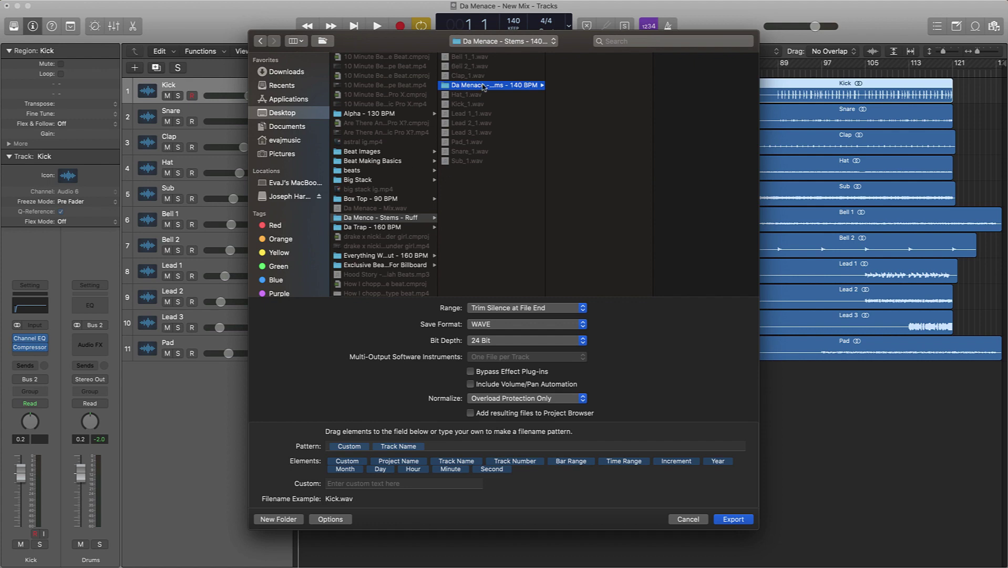
{"action": "key", "text": "Return"}
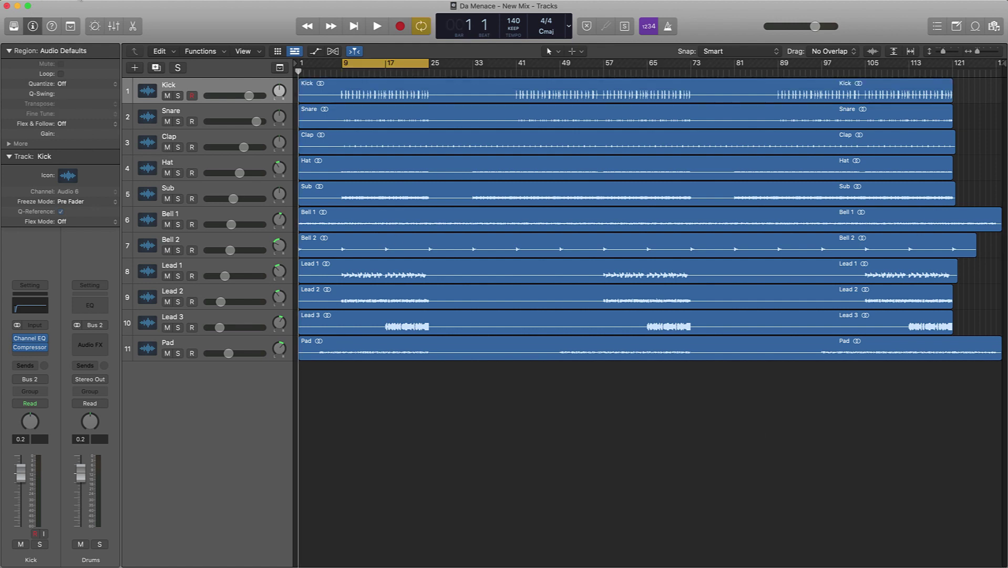
Close the current project and start a new one with a single muted audio track
{"action": "left_click", "coordinate": [79, 0]}
{"action": "left_click", "coordinate": [84, 8]}
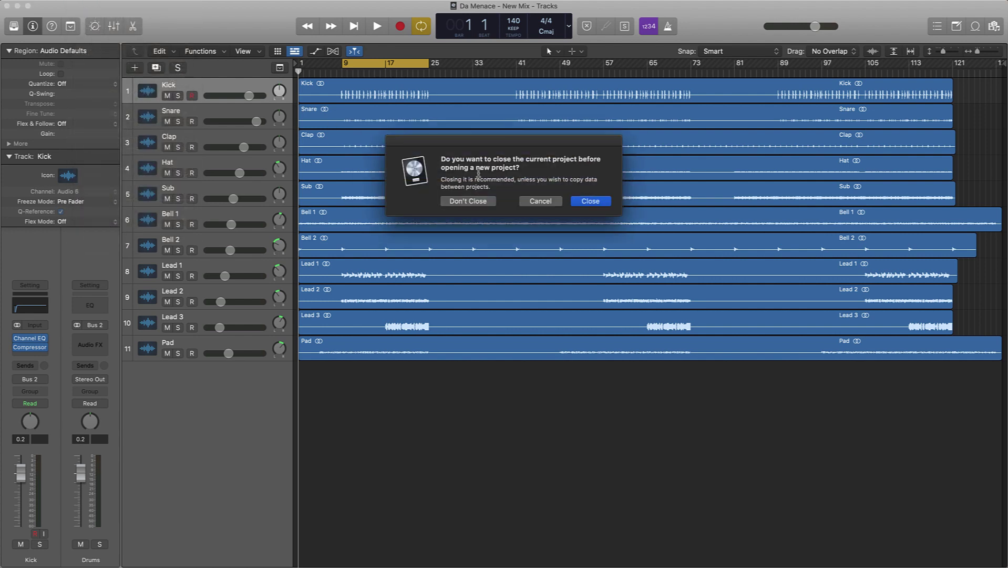
{"action": "left_click", "coordinate": [591, 203]}
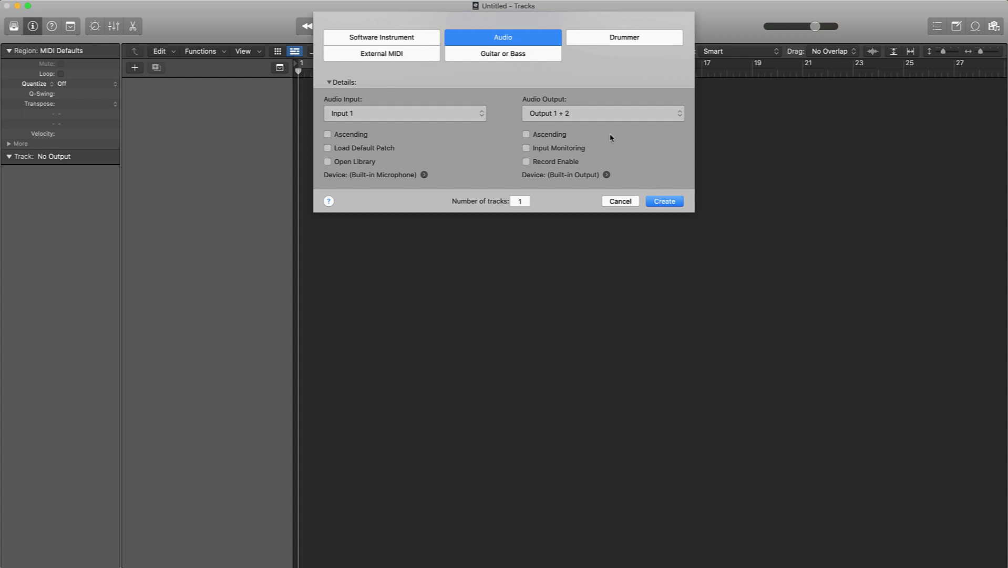
{"action": "left_click", "coordinate": [674, 207]}
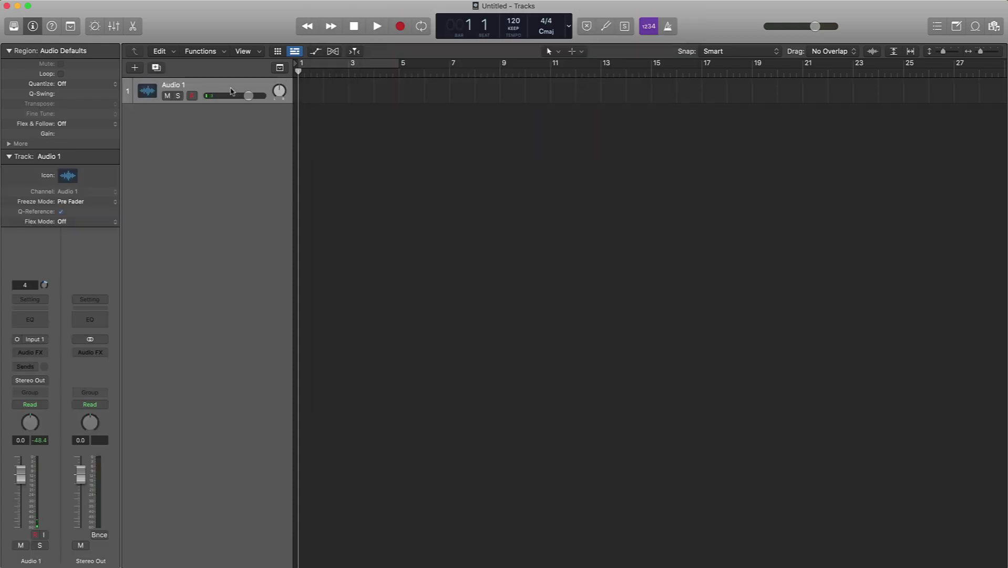
{"action": "left_click", "coordinate": [167, 96]}
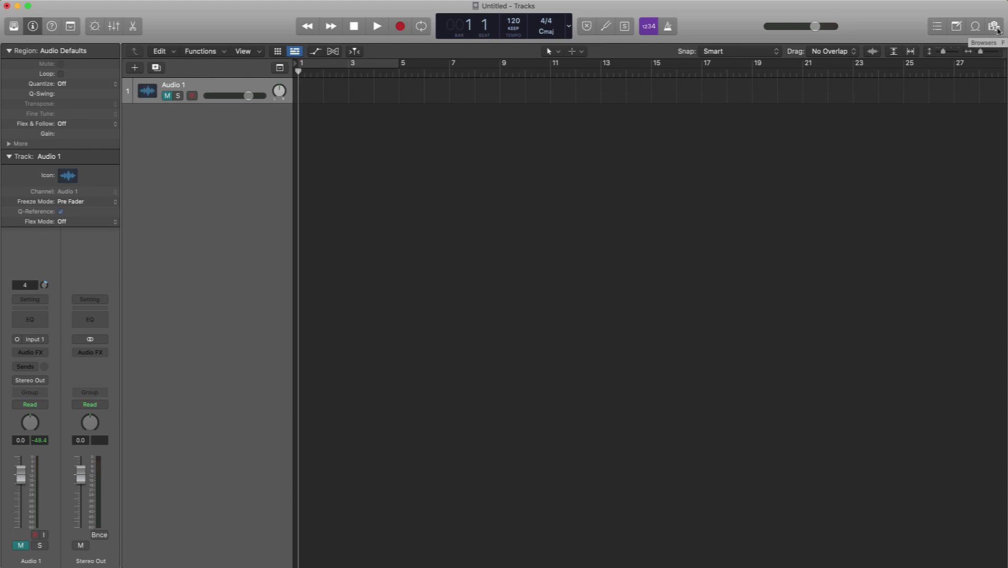
Import Da Menace - Mix.wav from the Desktop onto a new track at bar 1, changing the project to 48 kHz and importing its tempo
{"action": "left_click", "coordinate": [995, 27]}
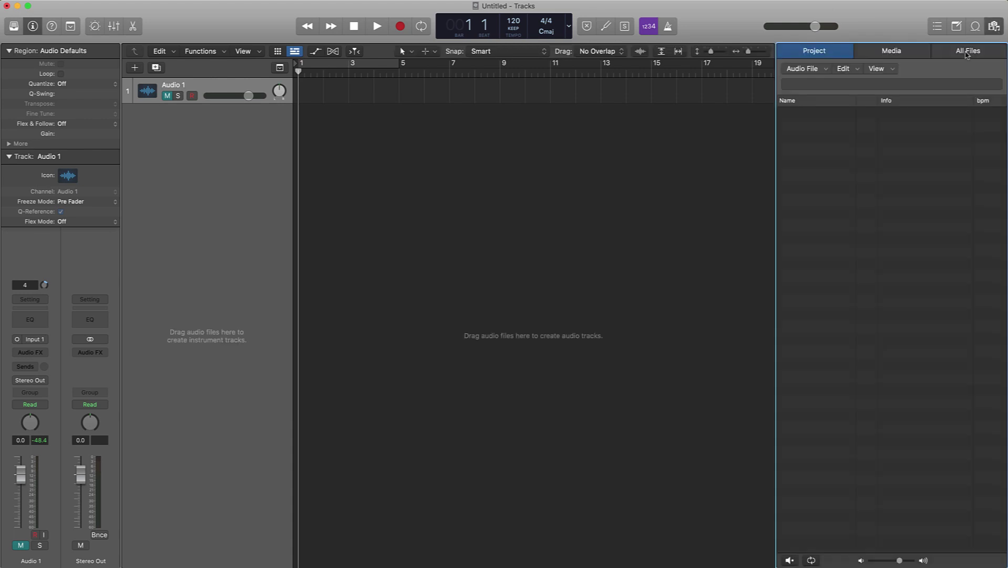
{"action": "left_click", "coordinate": [967, 52]}
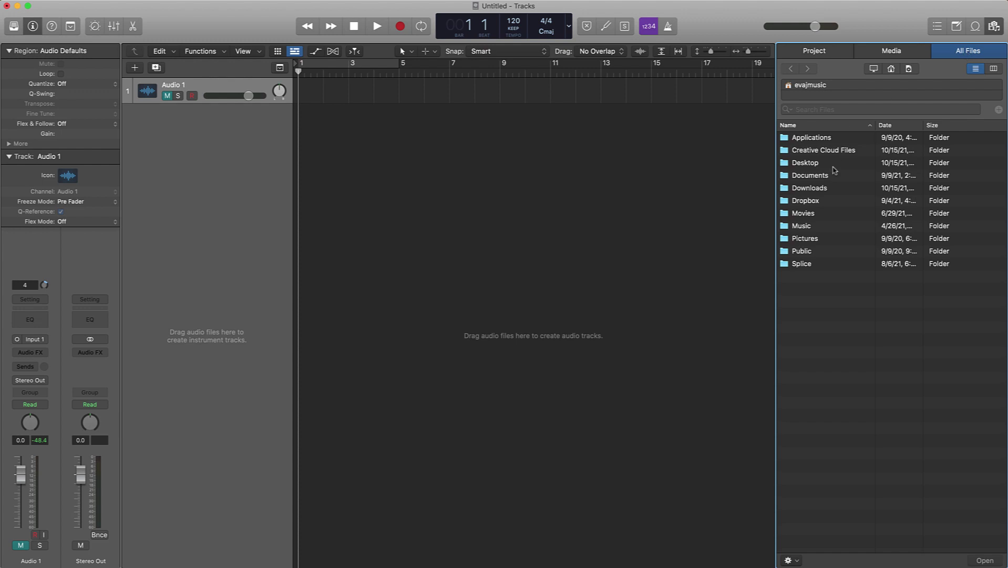
{"action": "double_click", "coordinate": [815, 165]}
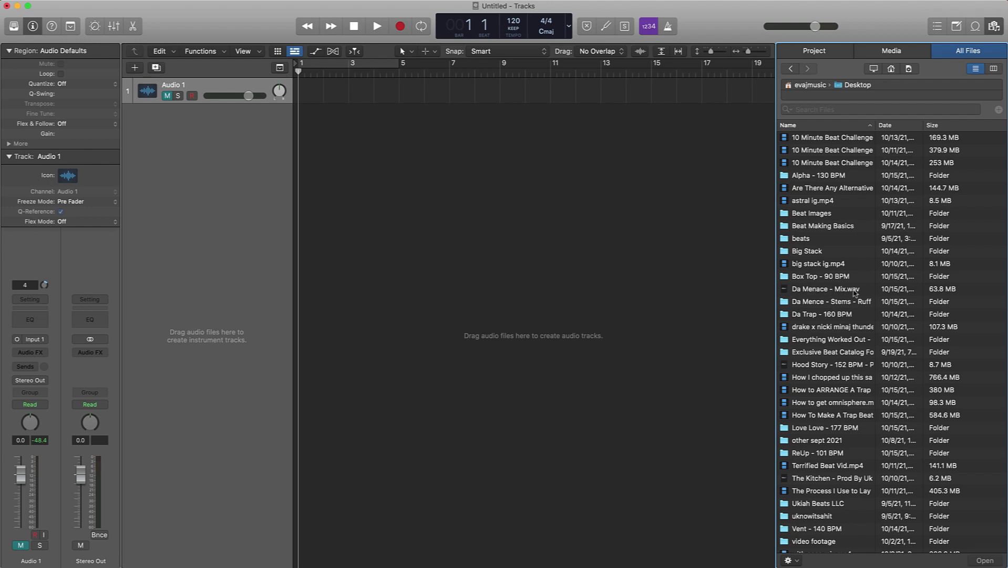
{"action": "left_click_drag", "start_coordinate": [855, 293], "coordinate": [302, 140]}
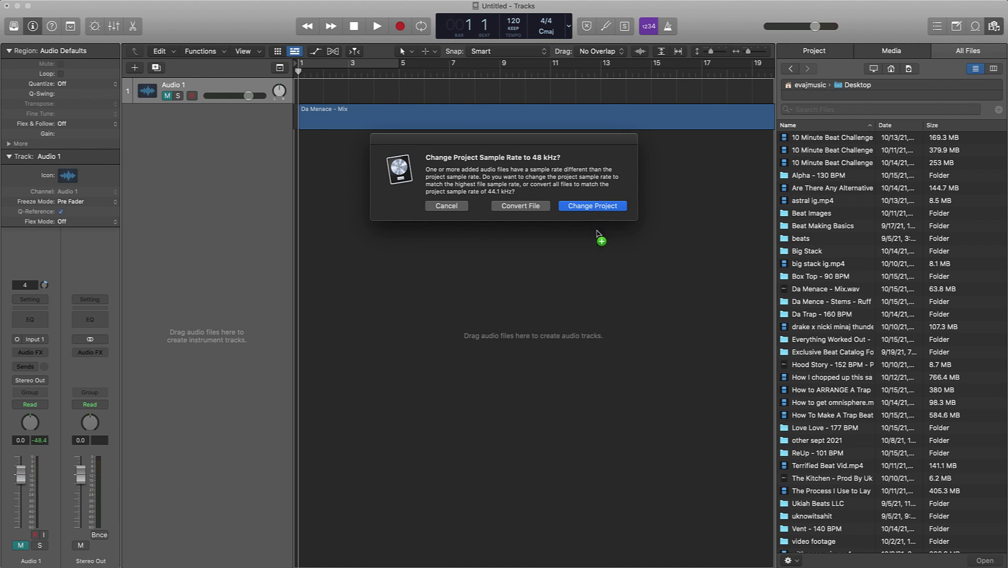
{"action": "key", "text": "Return"}
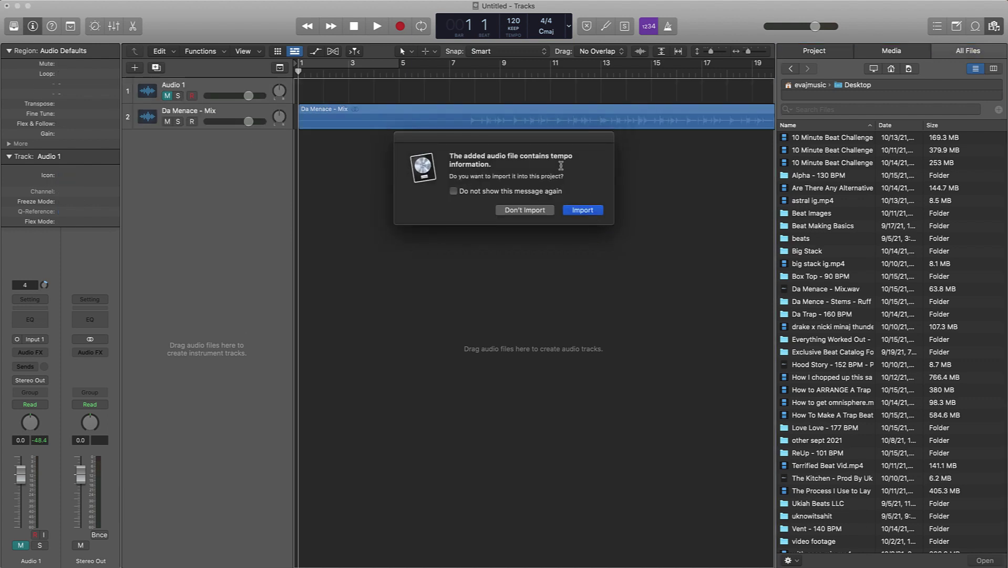
{"action": "left_click", "coordinate": [590, 212]}
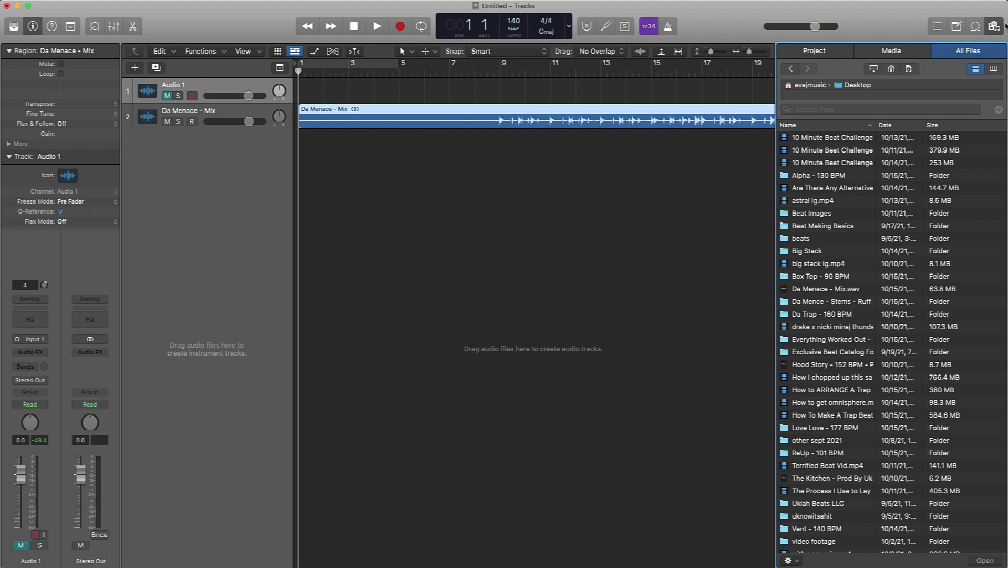
{"action": "left_click", "coordinate": [995, 26]}
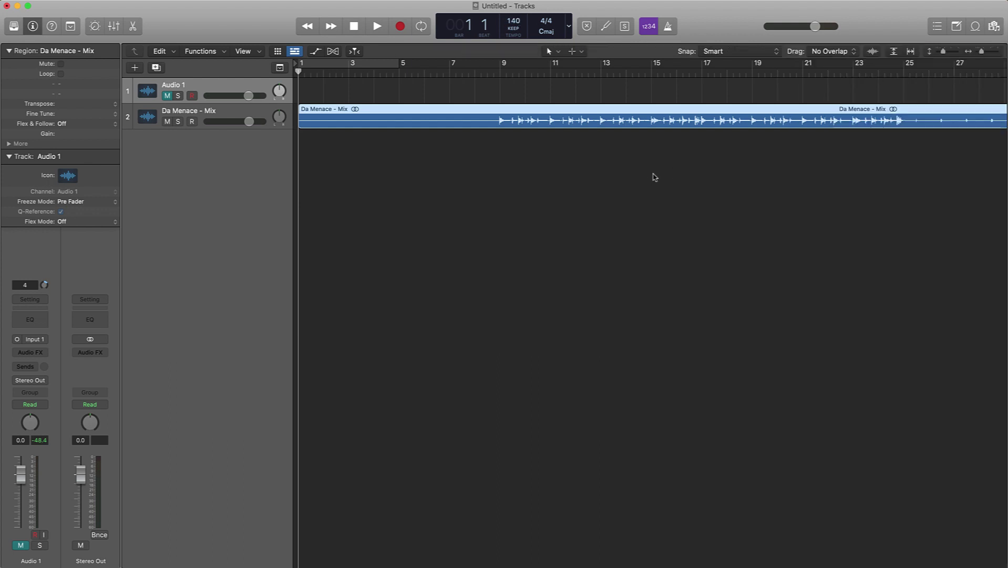
Delete the empty Audio 1 track
{"action": "left_click", "coordinate": [654, 174], "text": "ctrl+alt"}
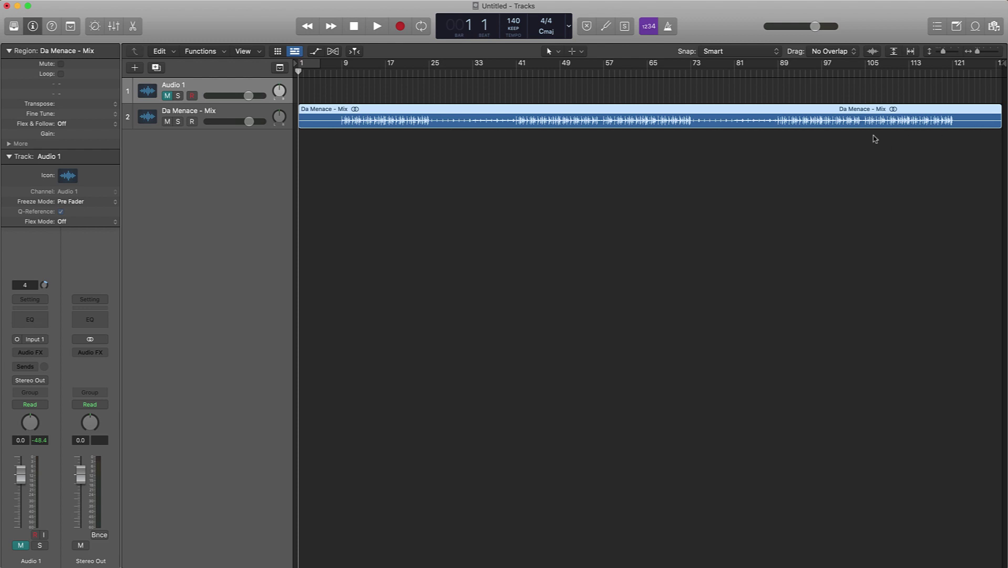
{"action": "left_click", "coordinate": [210, 89]}
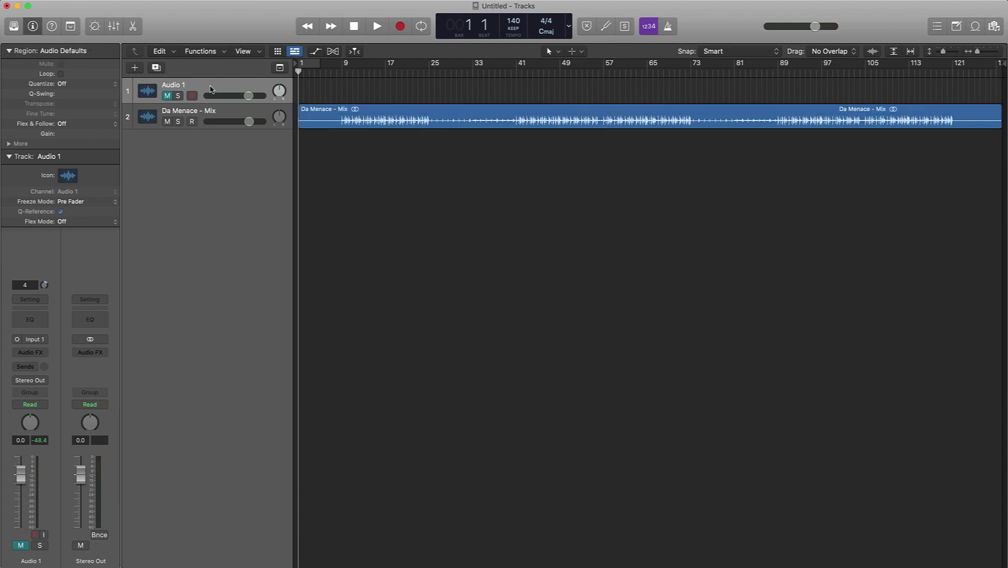
{"action": "key", "text": "BackSpace"}
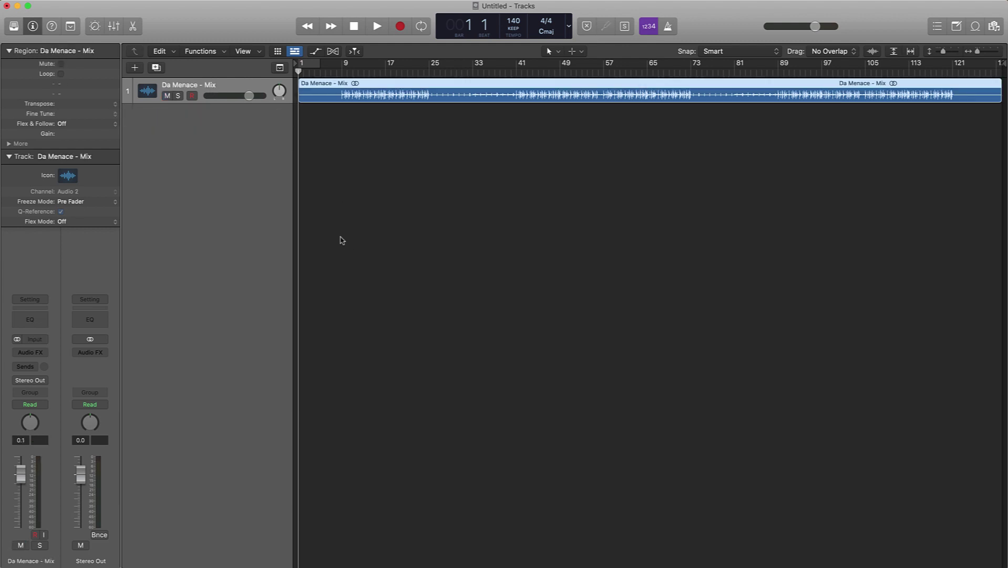
Insert an Adaptive Limiter on the Stereo Out channel
{"action": "left_click", "coordinate": [105, 353]}
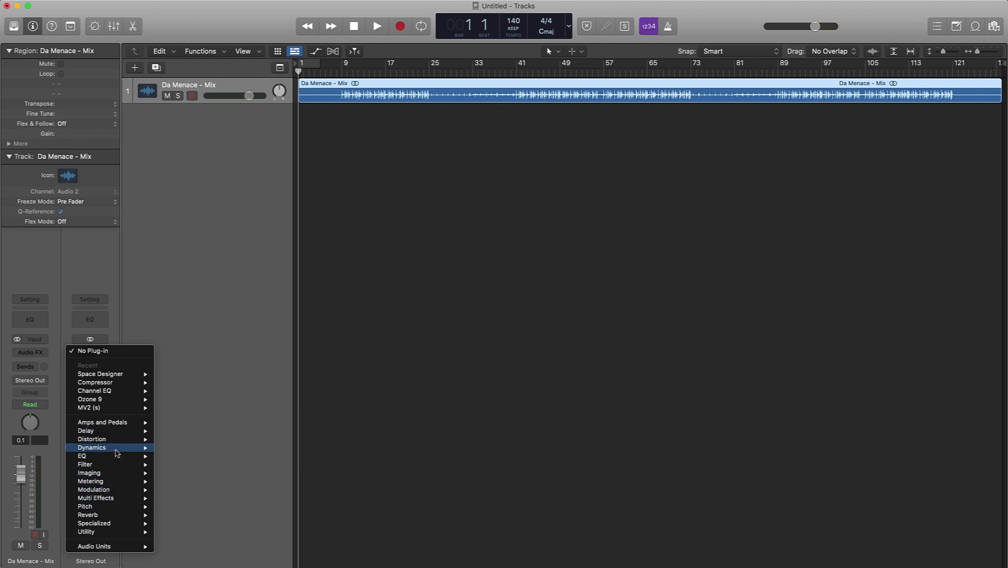
{"action": "mouse_move", "coordinate": [117, 450]}
{"action": "mouse_move", "coordinate": [190, 451]}
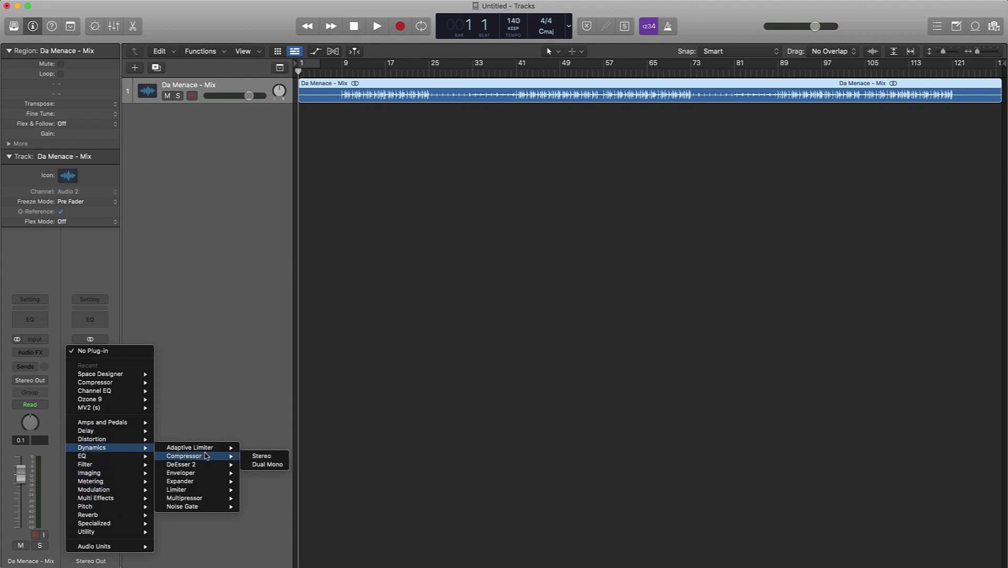
{"action": "left_click", "coordinate": [263, 447]}
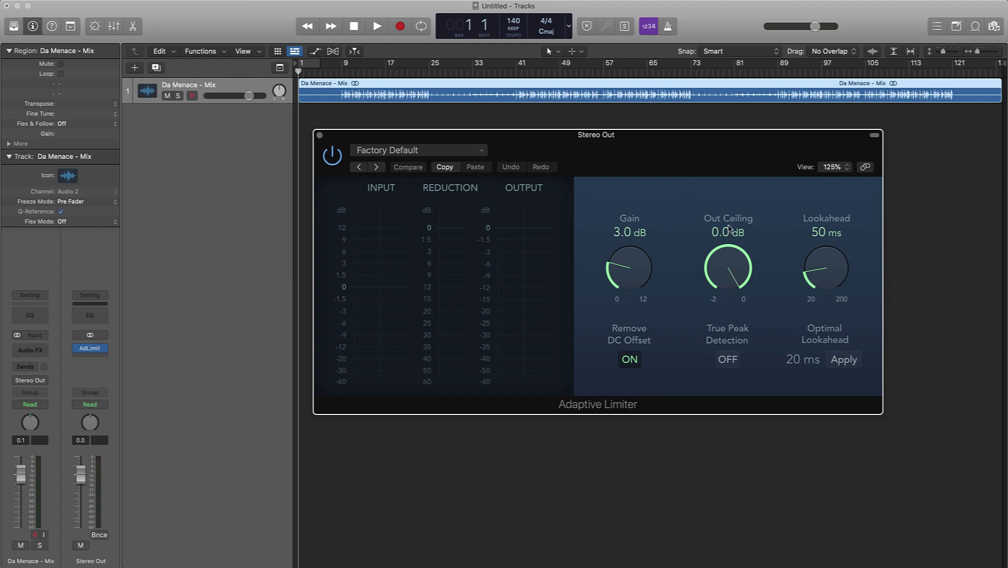
Set the limiter's Out Ceiling to -0.5 dB, enable True Peak Detection, and lower Gain to 0.0 dB
{"action": "left_click_drag", "start_coordinate": [735, 272], "coordinate": [728, 309]}
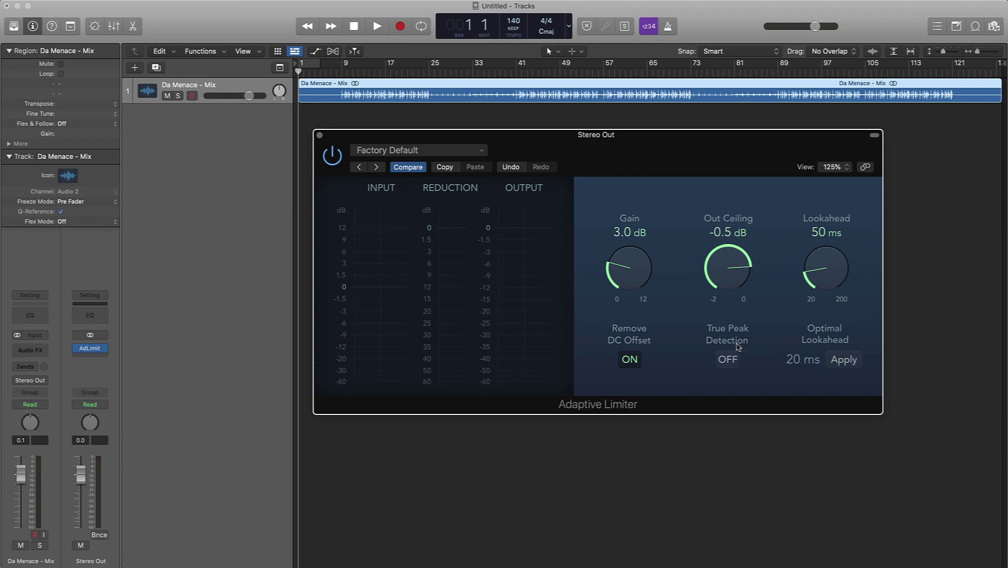
{"action": "left_click", "coordinate": [728, 359]}
{"action": "left_click_drag", "start_coordinate": [622, 269], "coordinate": [661, 421]}
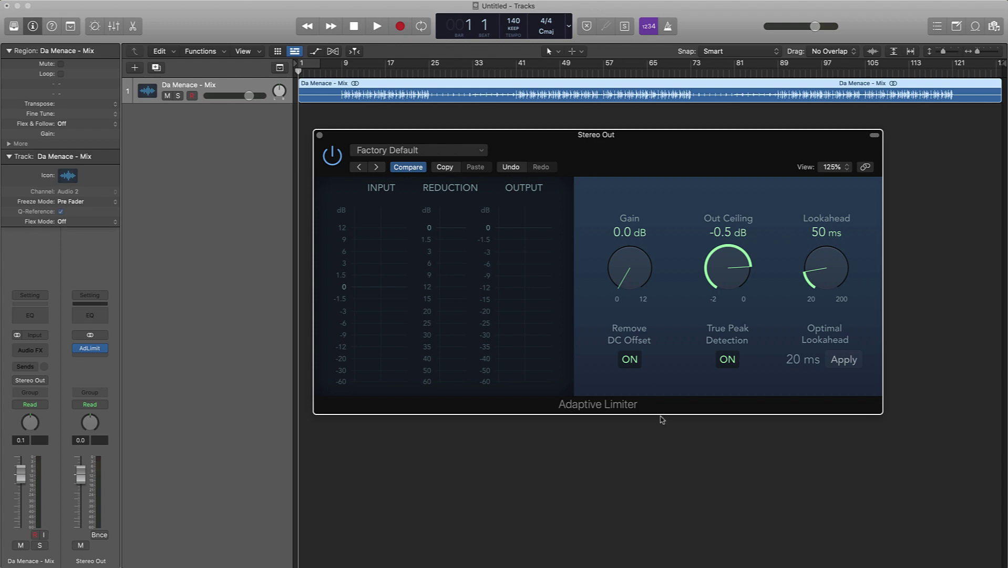
{"action": "left_click_drag", "start_coordinate": [626, 317], "coordinate": [643, 468]}
Play bars 9 to 25 in cycle mode while raising the limiter's Gain to 7.0 dB, then stop
{"action": "left_click_drag", "start_coordinate": [345, 63], "coordinate": [430, 68]}
{"action": "key", "text": "space"}
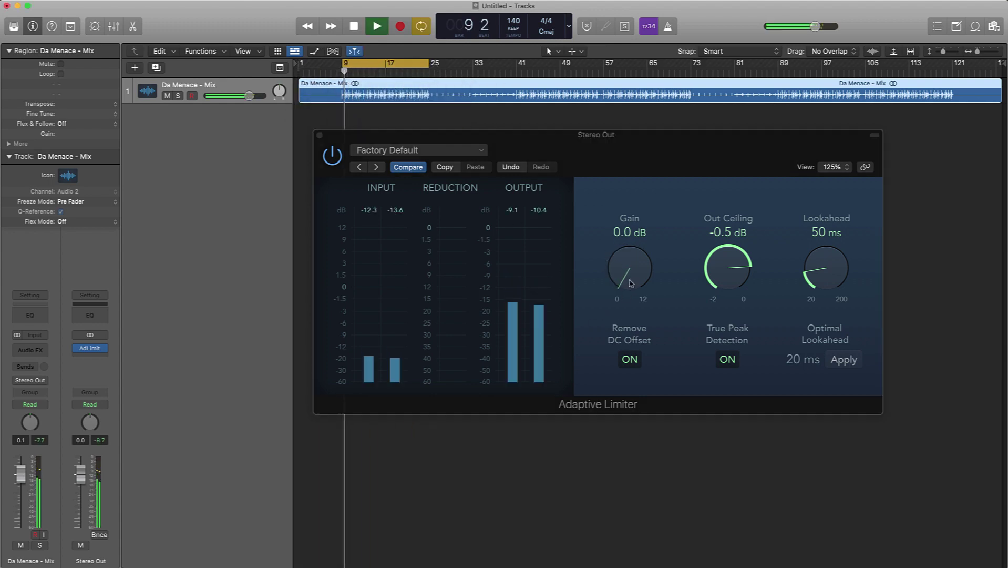
{"action": "left_click_drag", "start_coordinate": [628, 274], "coordinate": [625, 183]}
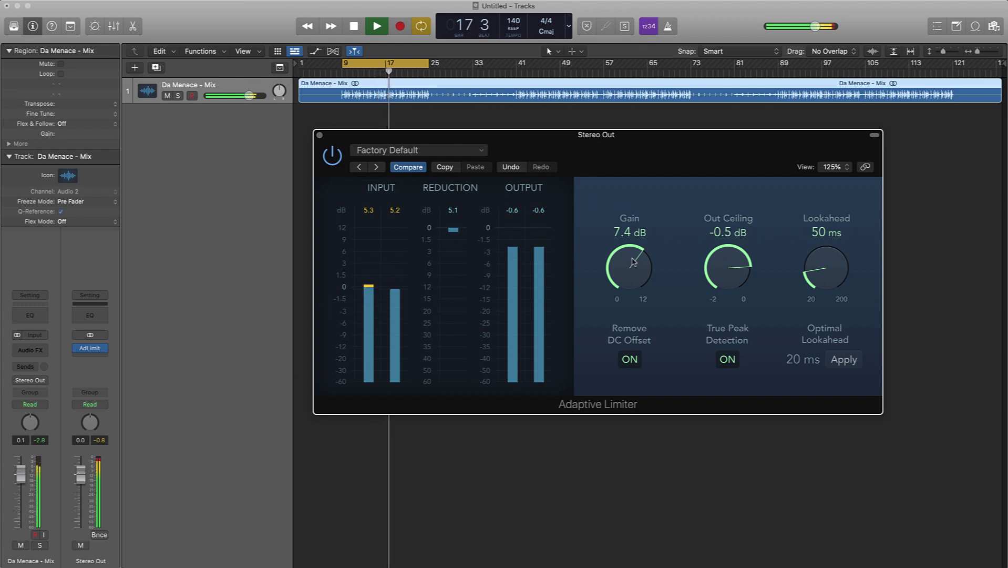
{"action": "mouse_move", "coordinate": [629, 265]}
{"action": "left_mouse_down"}
{"action": "mouse_move", "coordinate": [623, 295]}
{"action": "mouse_move", "coordinate": [631, 267]}
{"action": "left_mouse_up"}
{"action": "key", "text": "space"}
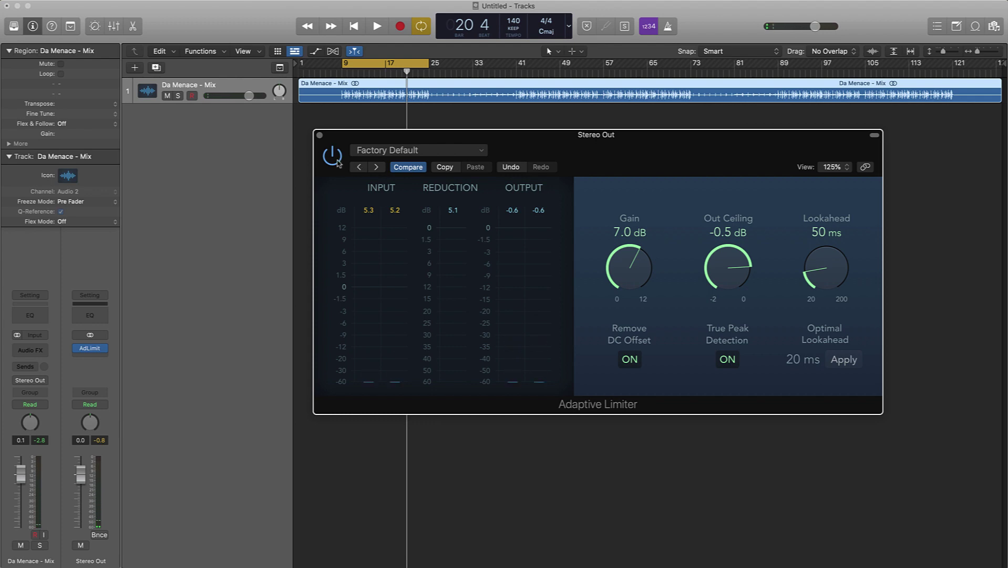
Bypass the Adaptive Limiter, shorten the cycle range to bars 17 to 25, and listen to the unprocessed mix
{"action": "left_click", "coordinate": [337, 161]}
{"action": "key", "text": "space"}
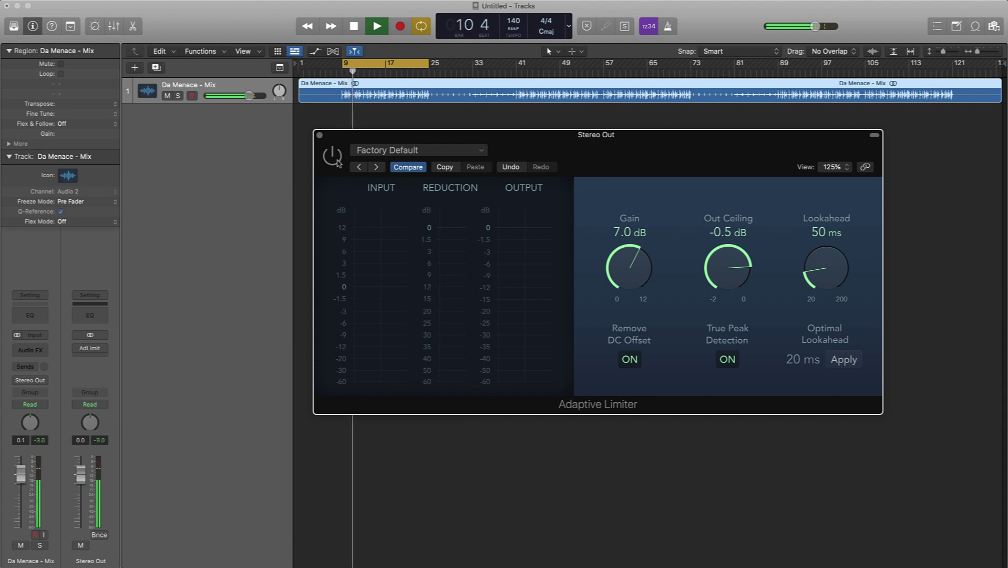
{"action": "key", "text": "space"}
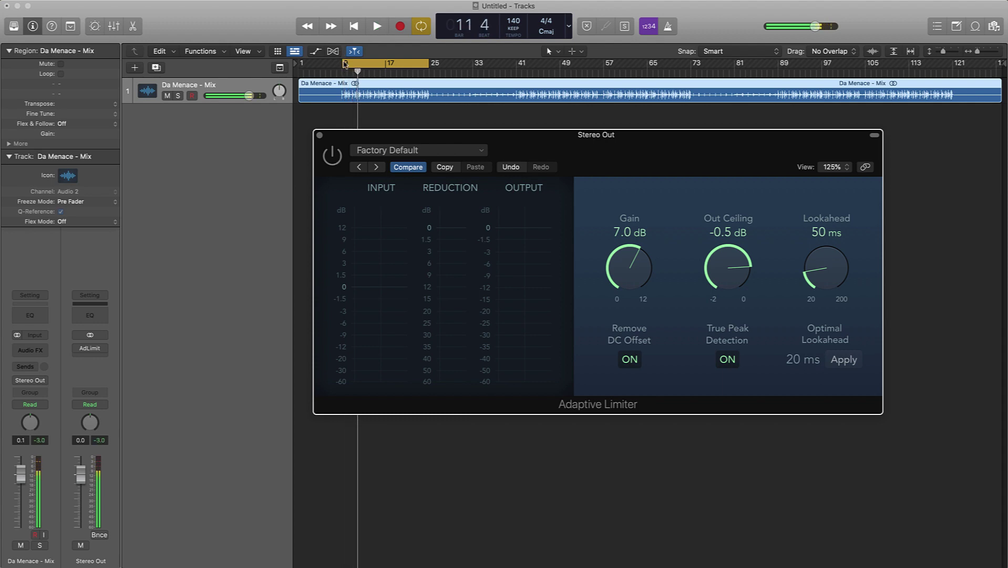
{"action": "left_click_drag", "start_coordinate": [342, 65], "coordinate": [387, 65]}
{"action": "key", "text": "space"}
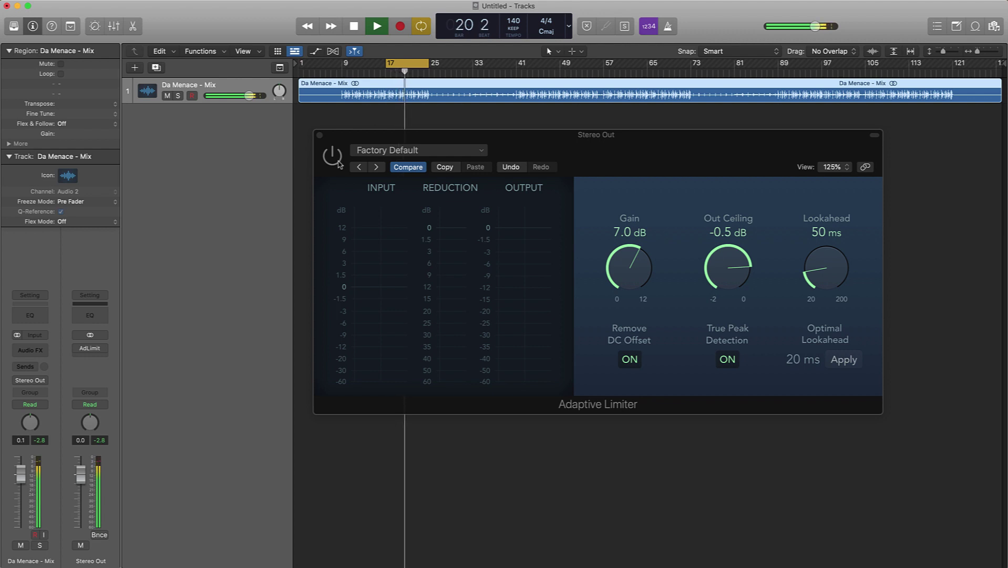
{"action": "key", "text": "space"}
Re-enable the Adaptive Limiter, play the cycle range to compare, then stop and close the plug-in window
{"action": "left_click", "coordinate": [339, 164]}
{"action": "key", "text": "space"}
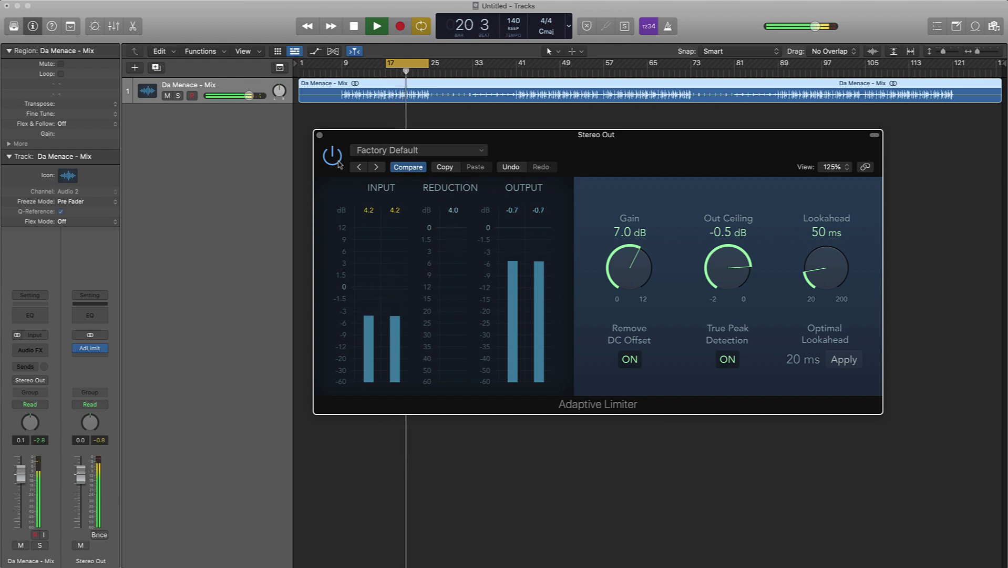
{"action": "key", "text": "space"}
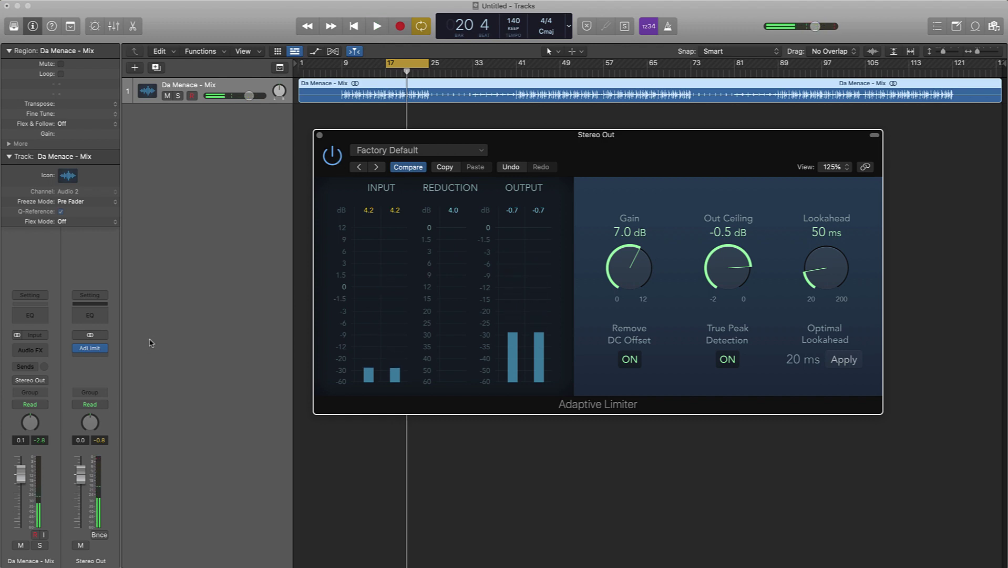
{"action": "left_click", "coordinate": [320, 135]}
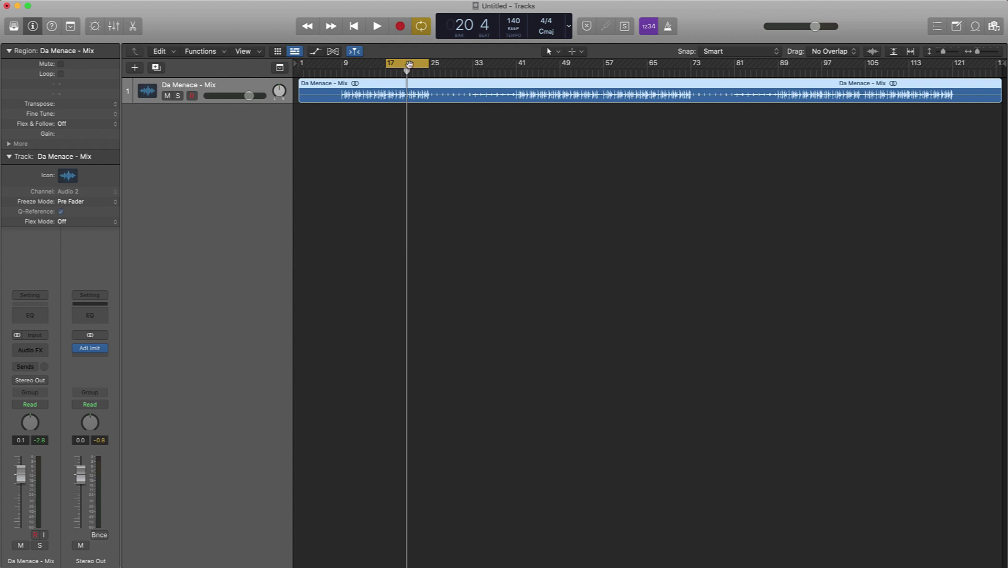
Turn off cycle mode, return to bar 1, and set up a bounce of the project with MP3 instead of PCM as destination
{"action": "left_click", "coordinate": [407, 62]}
{"action": "key", "text": "Return"}
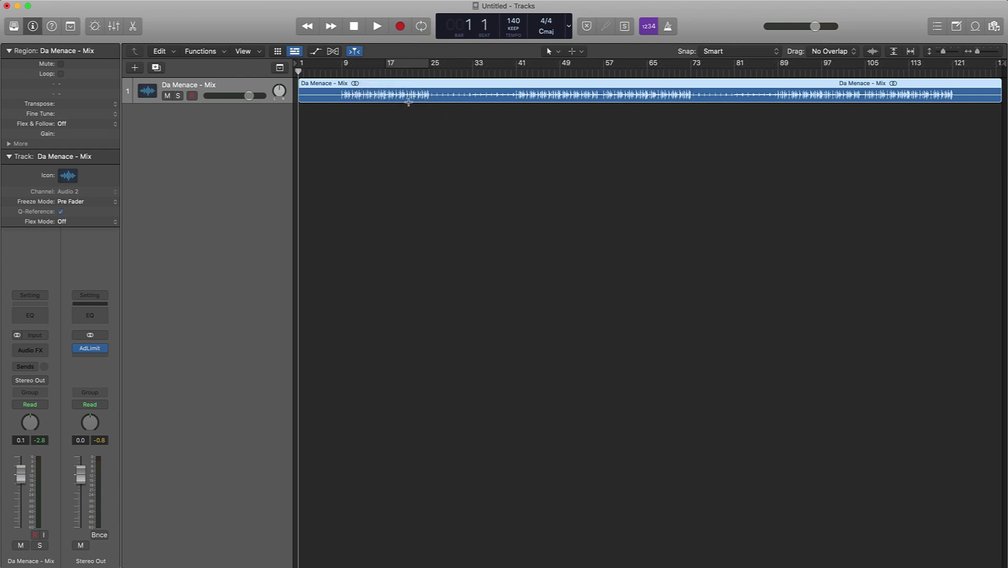
{"action": "key", "text": "super+b"}
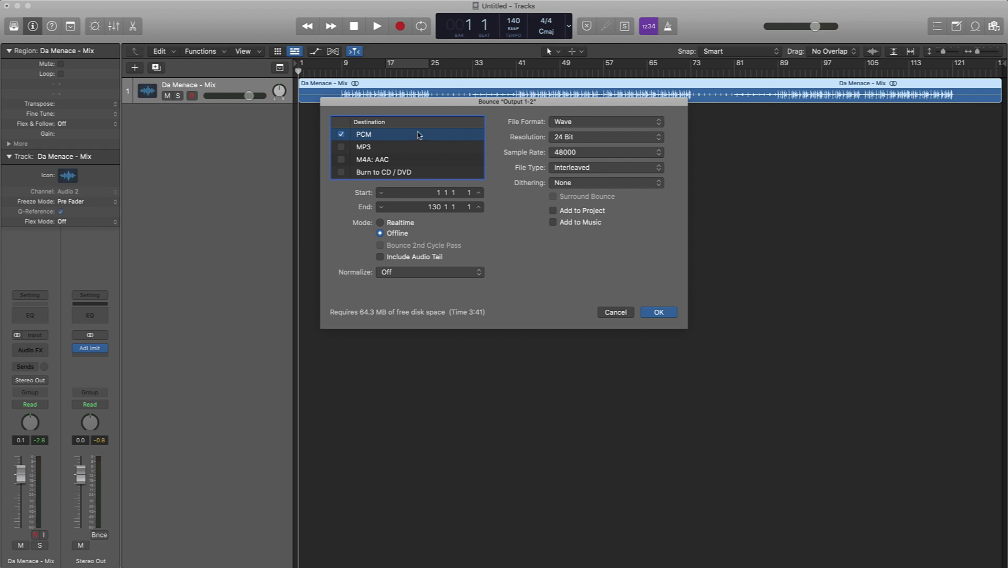
{"action": "left_click", "coordinate": [342, 134]}
{"action": "left_click", "coordinate": [341, 147]}
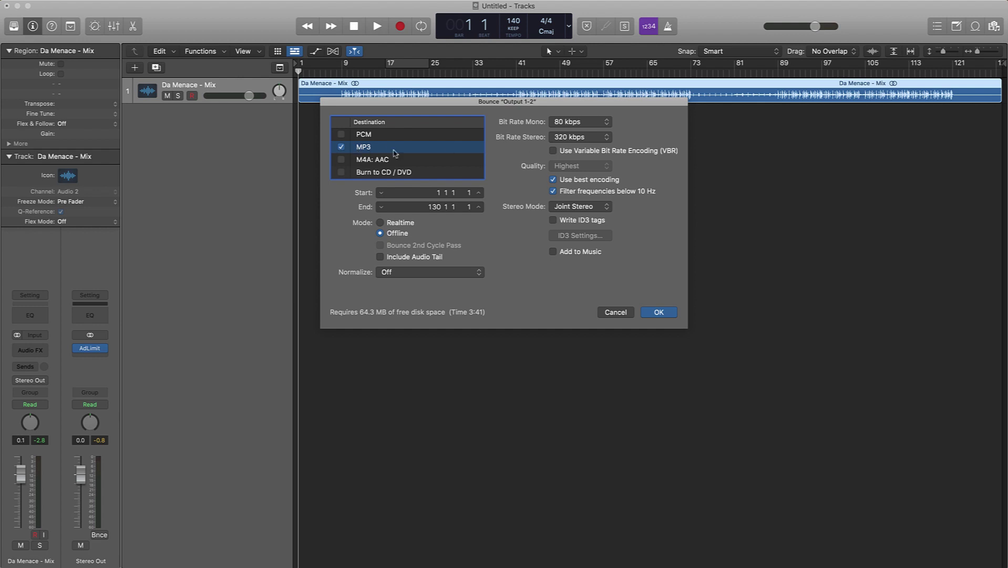
{"action": "left_click", "coordinate": [553, 220]}
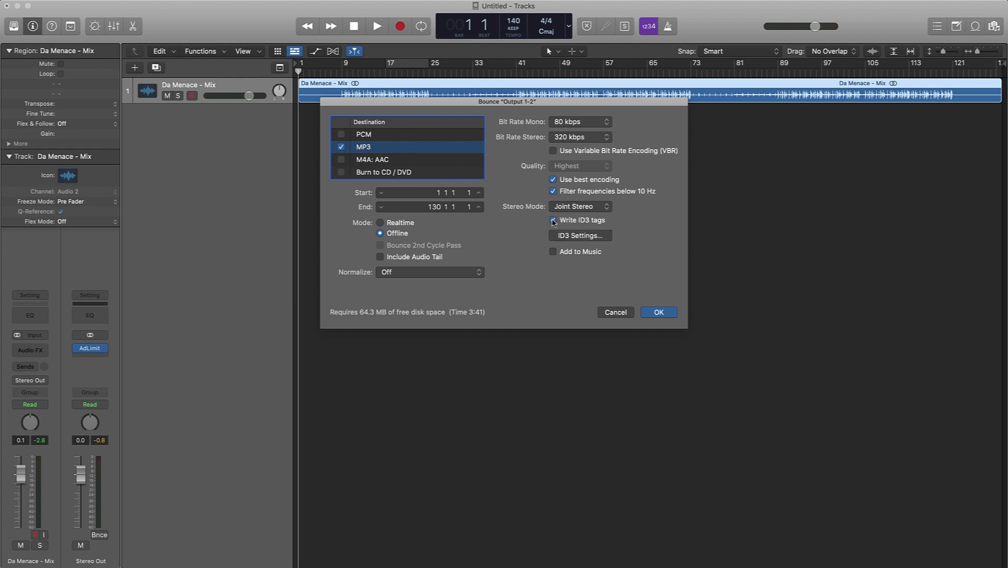
{"action": "left_click", "coordinate": [576, 236]}
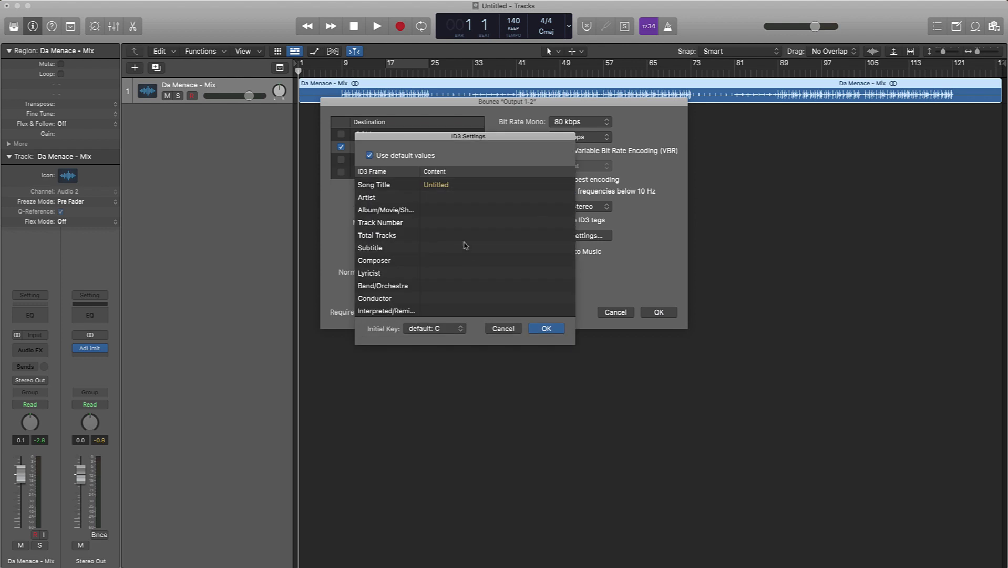
{"action": "left_click", "coordinate": [497, 329]}
{"action": "left_click", "coordinate": [553, 221]}
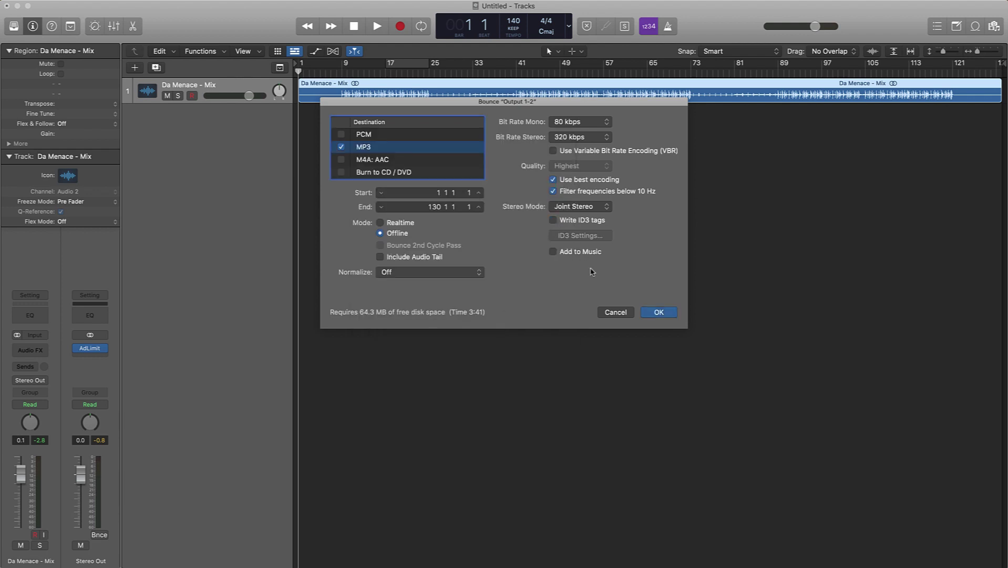
{"action": "left_click", "coordinate": [659, 312]}
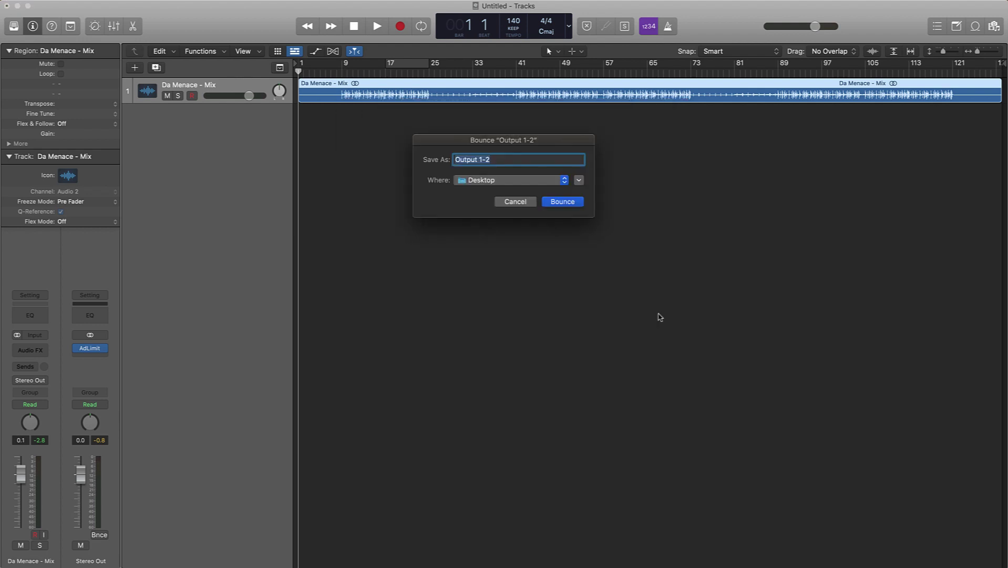
{"action": "left_click", "coordinate": [527, 202]}
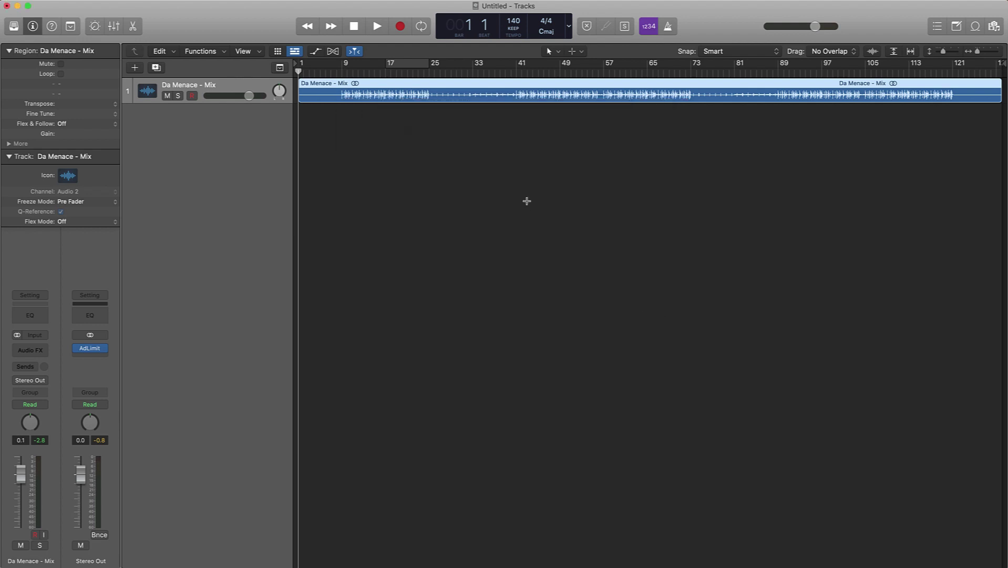
{"action": "left_click", "coordinate": [378, 150]}
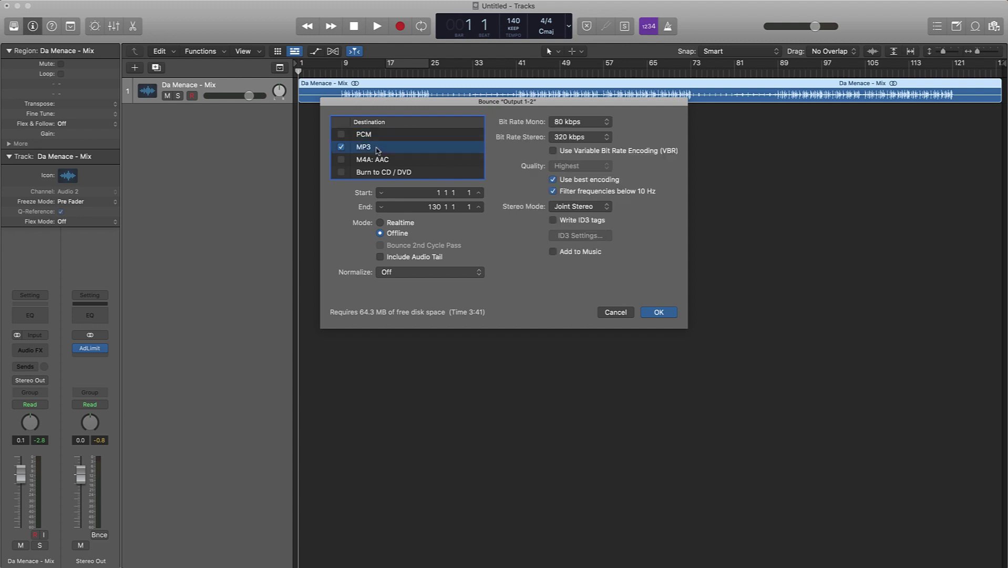
Choose 320 kbps as the stereo bit rate for the MP3 bounce
{"action": "left_click", "coordinate": [569, 138]}
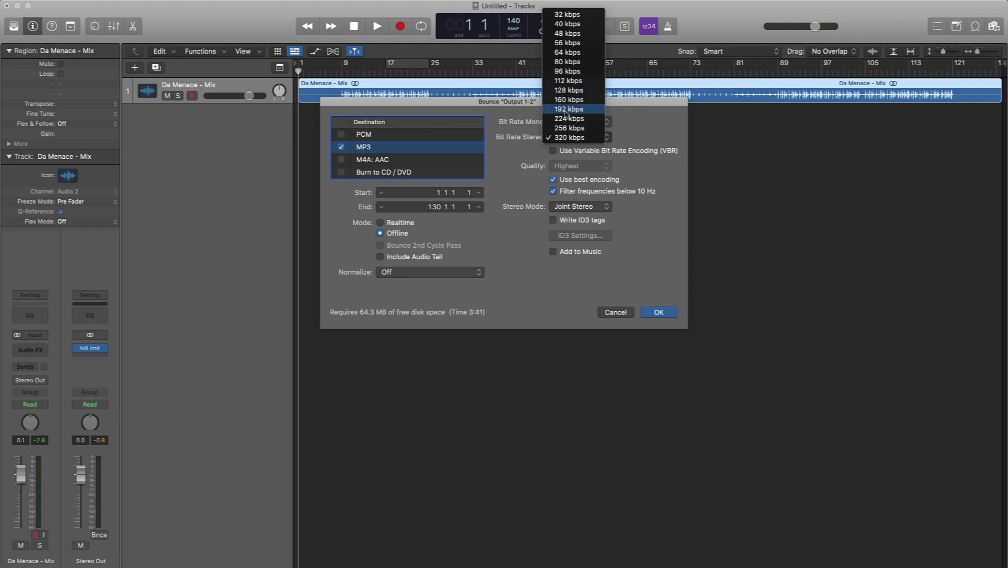
{"action": "left_click", "coordinate": [583, 138]}
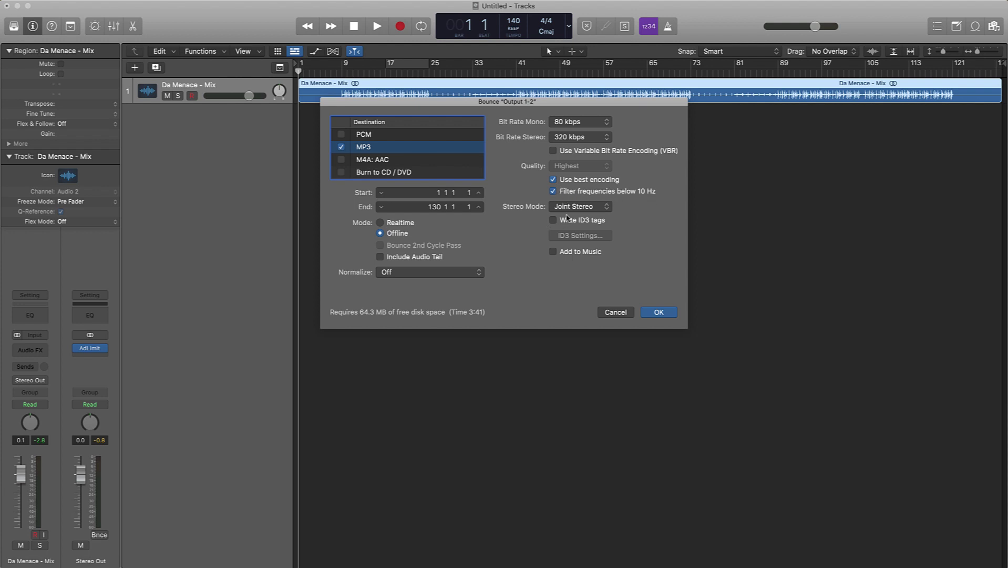
Keep Joint Stereo as the stereo mode and accept the MP3 bounce settings
{"action": "left_click", "coordinate": [594, 208]}
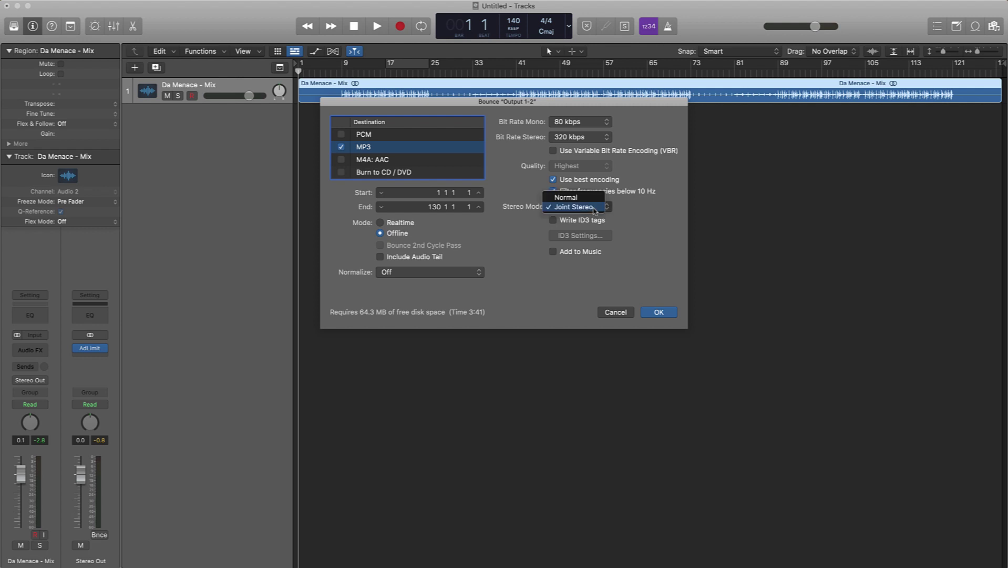
{"action": "left_click", "coordinate": [596, 215]}
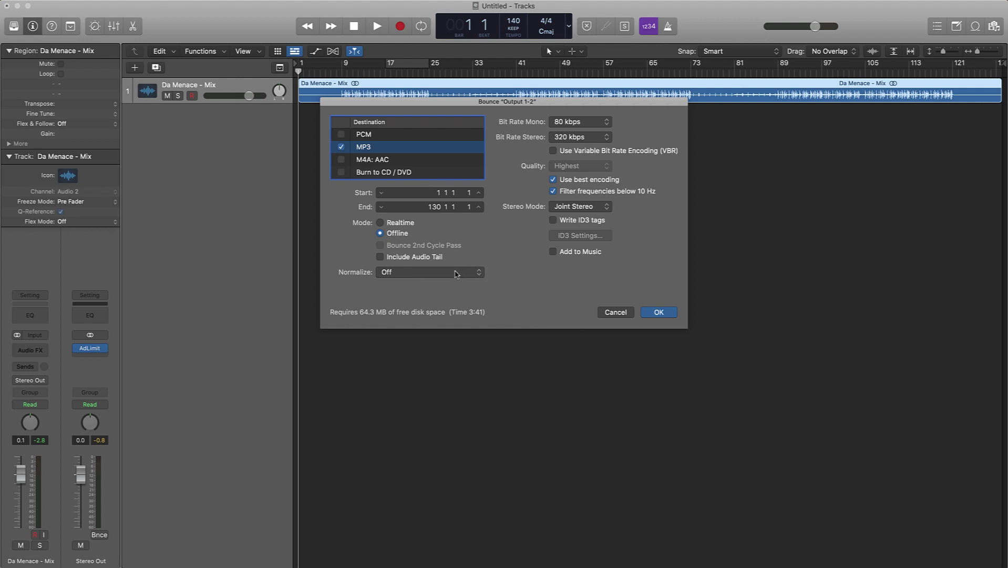
{"action": "left_click", "coordinate": [665, 315]}
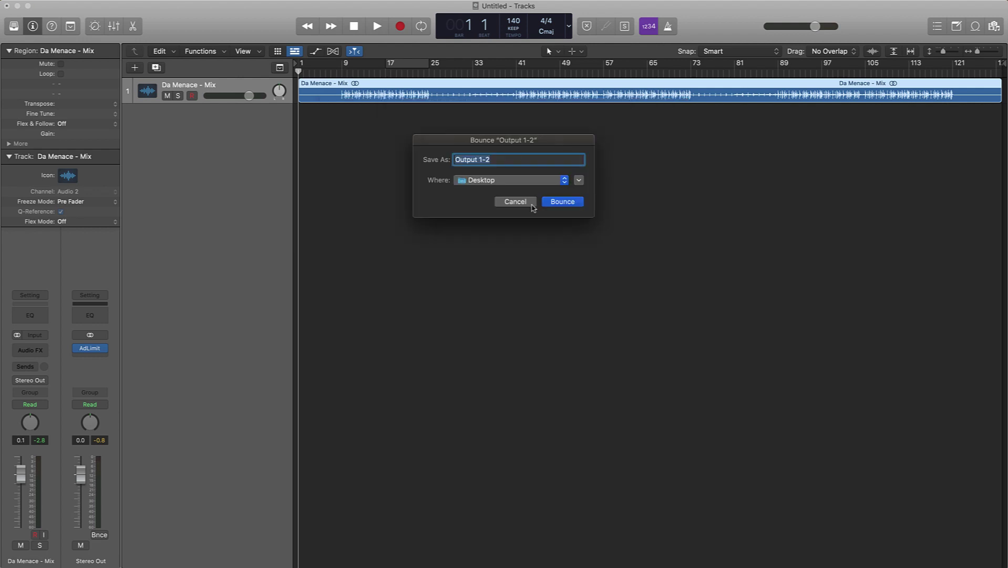
Name the MP3 file "Da Menace - 140 BPM - Prod UKIAH BEATS" and bounce it to the Desktop
{"action": "type", "text": "Da Mence"}
{"action": "key", "text": "BackSpace"}
{"action": "key", "text": "BackSpace"}
{"action": "type", "text": "ac"}
{"action": "type", "text": "e - 140 BPM - Pro"}
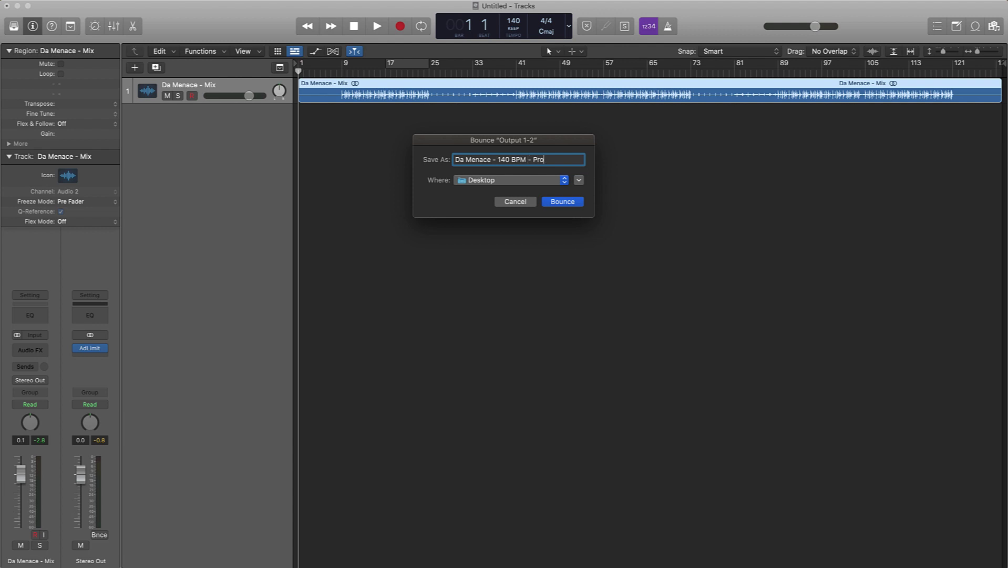
{"action": "type", "text": "d UKIAH BEATS"}
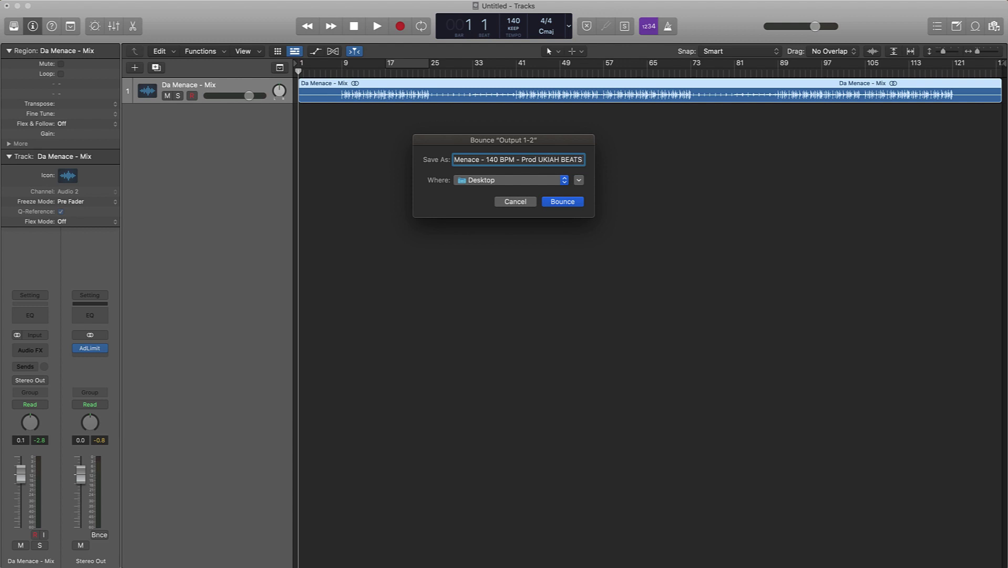
{"action": "key", "text": "Return"}
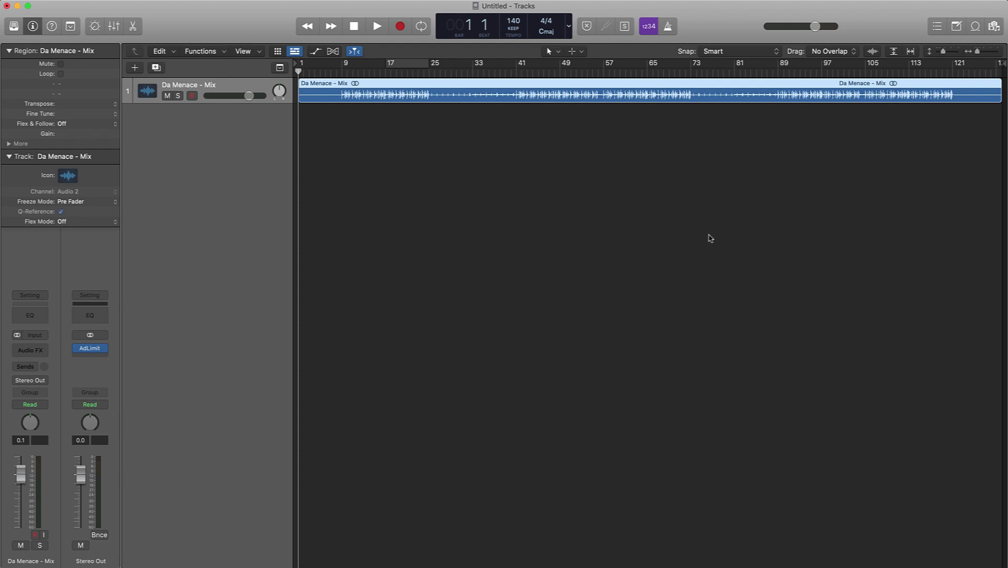
Browse the Desktop files, check the bounced 140 BPM MP3, and preview Da Menace - Mix.wav
{"action": "left_click", "coordinate": [993, 26]}
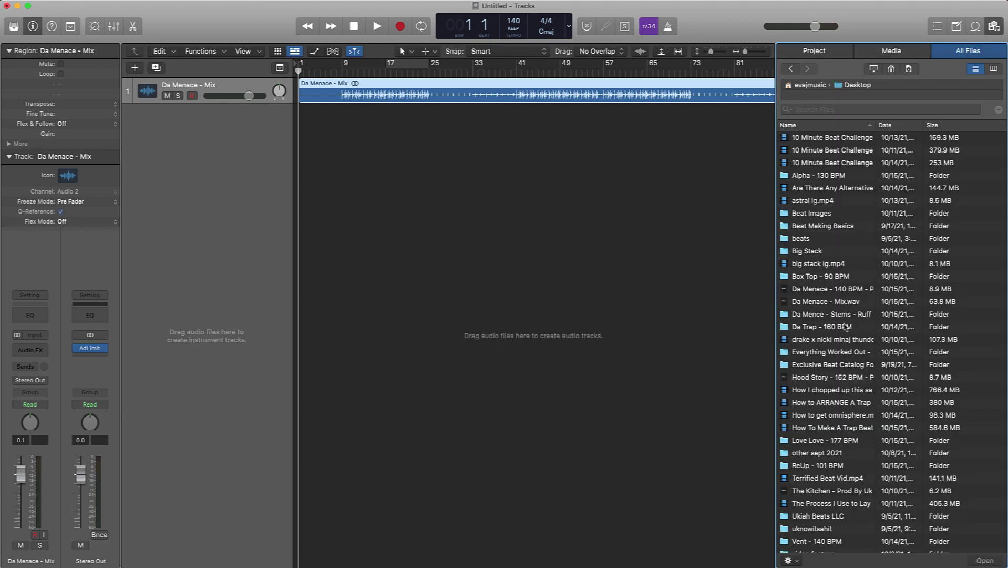
{"action": "left_click", "coordinate": [851, 291]}
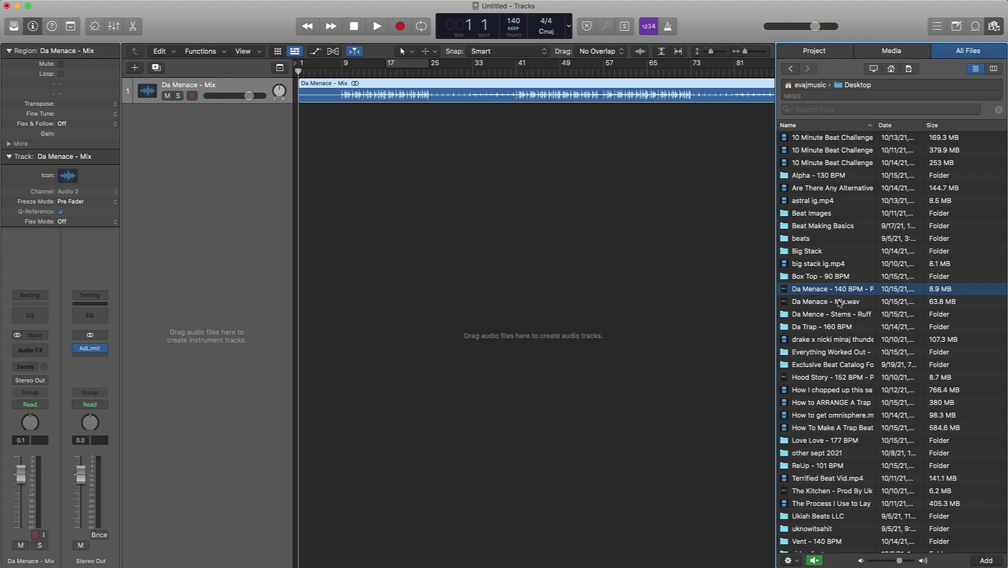
{"action": "left_click", "coordinate": [839, 302]}
{"action": "left_click", "coordinate": [839, 303]}
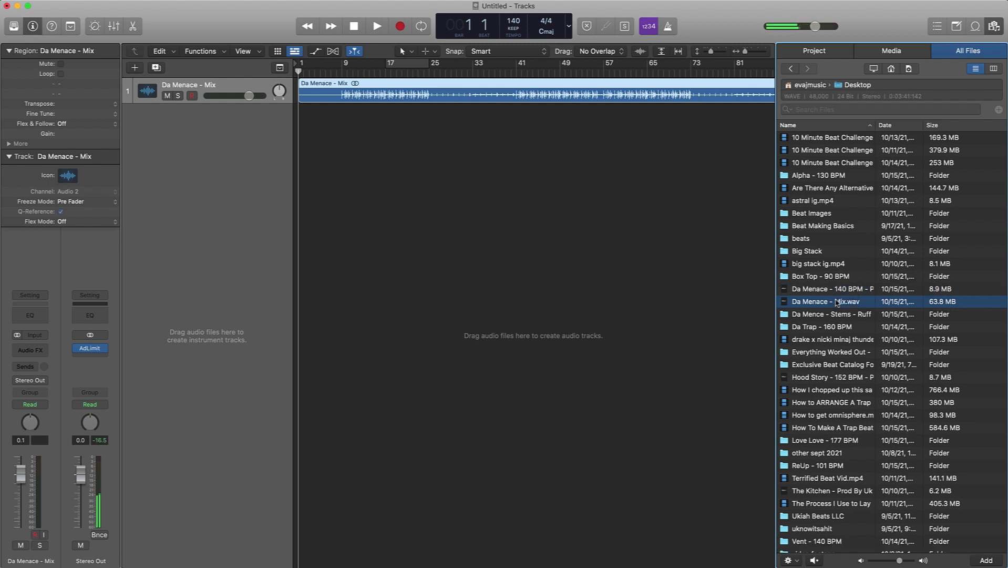
Open the 140 BPM stems folder inside Da Mence - Stems - Ruff, preview Bell 1_1.wav, then close the file browser
{"action": "left_click", "coordinate": [815, 315]}
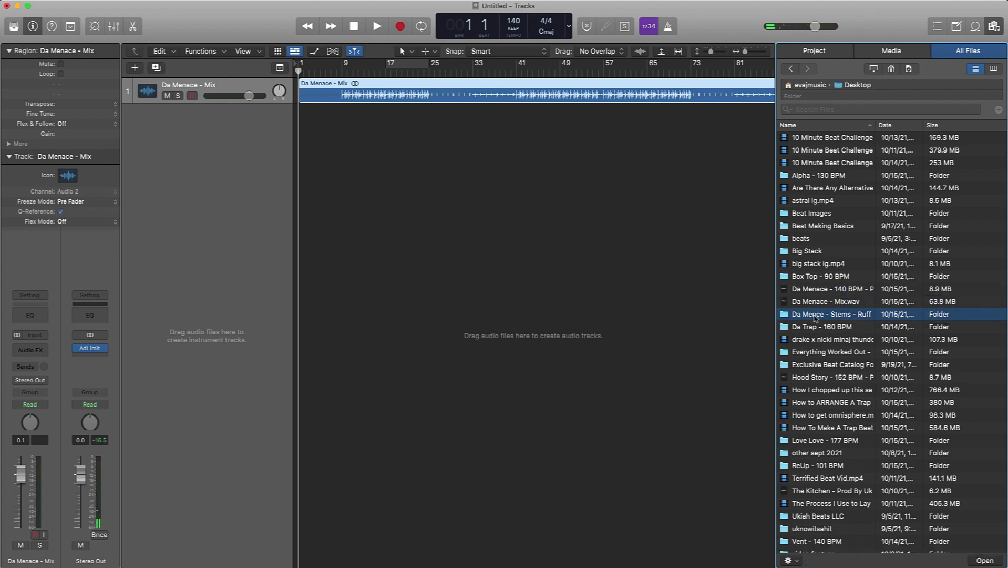
{"action": "double_click", "coordinate": [815, 315]}
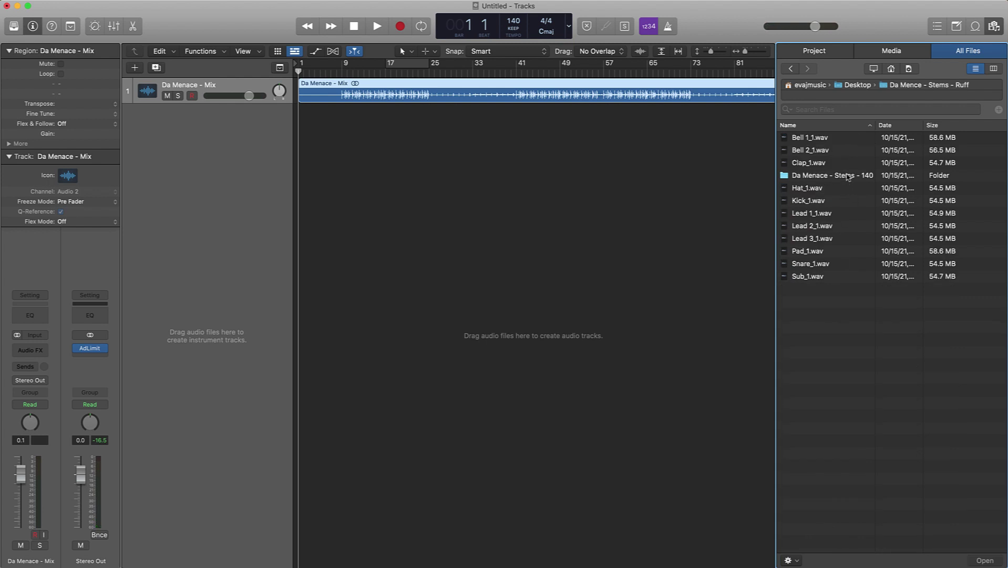
{"action": "left_click", "coordinate": [848, 176]}
{"action": "double_click", "coordinate": [847, 176]}
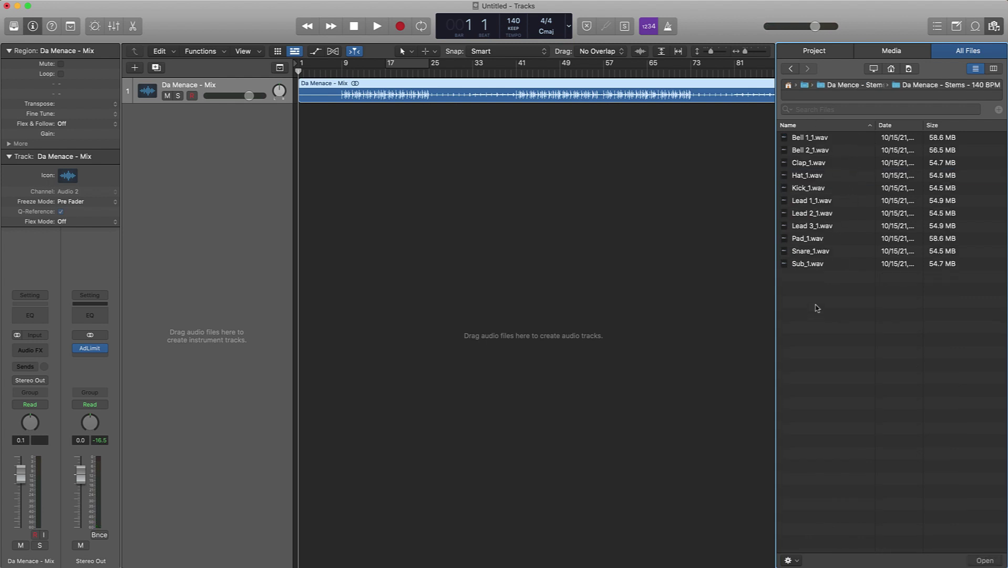
{"action": "right_click", "coordinate": [810, 143]}
{"action": "left_click", "coordinate": [797, 140]}
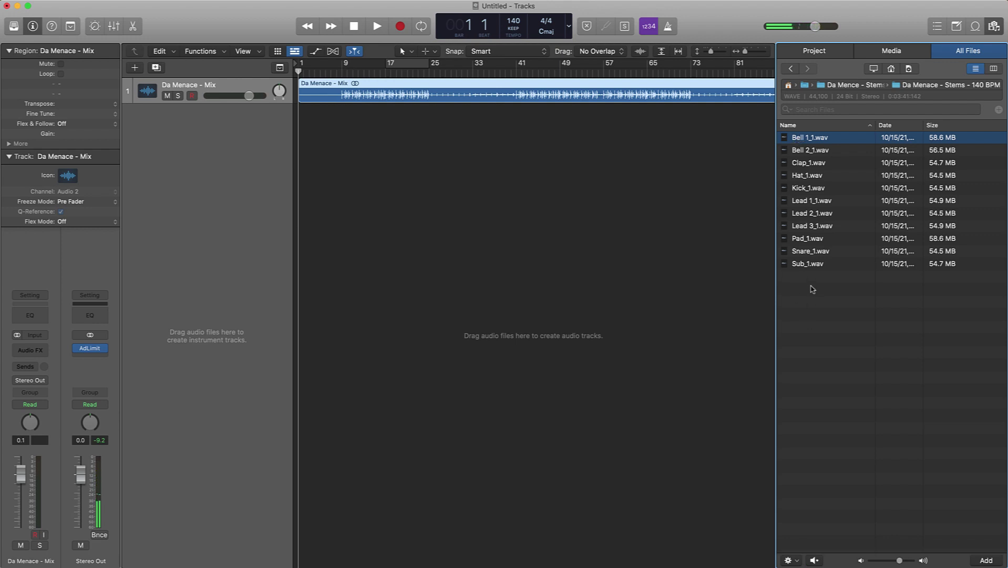
{"action": "left_click", "coordinate": [994, 26]}
{"action": "left_click", "coordinate": [806, 167]}
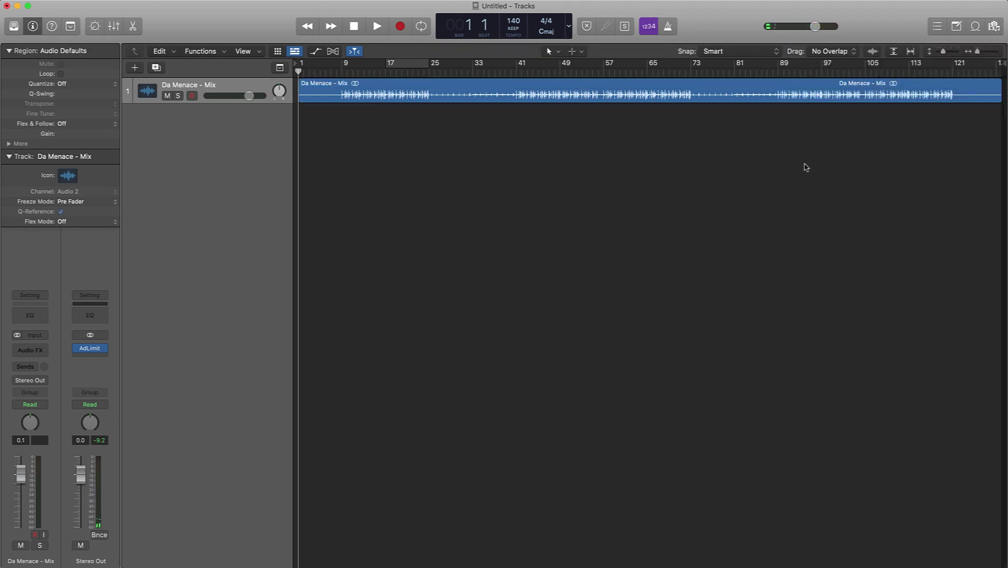